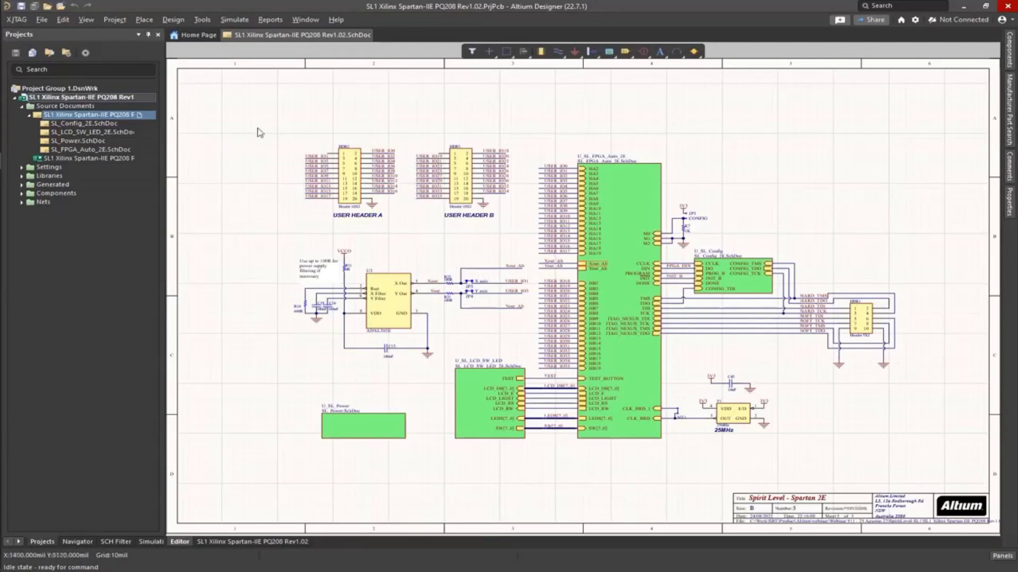
- Open the SL_Config_2E, SL_LCD_SW_LED_2E, SL_Power and SL_FPGA_Auto_2E schematic sheets to review the design
double_click(93, 124)
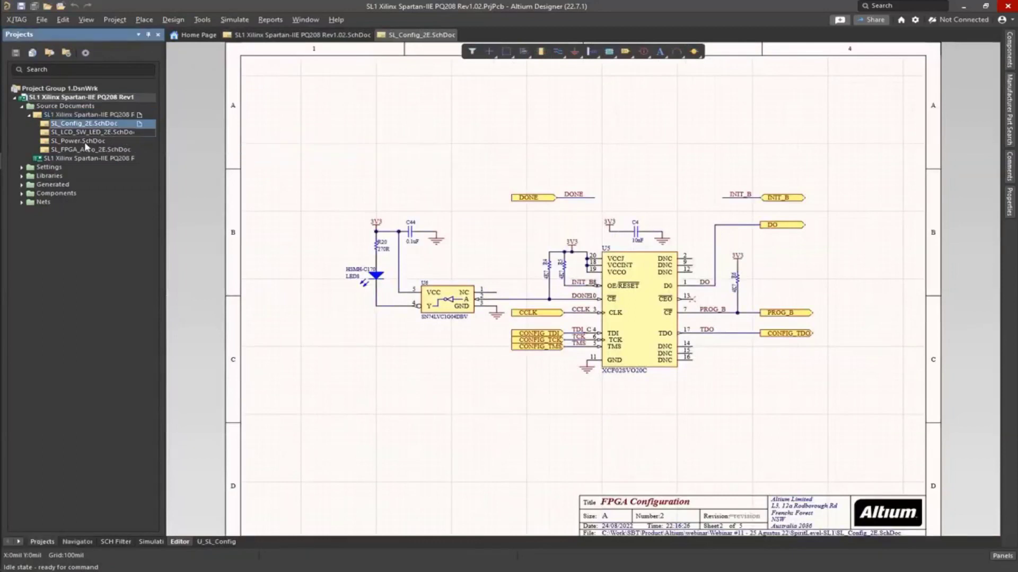
double_click(84, 142)
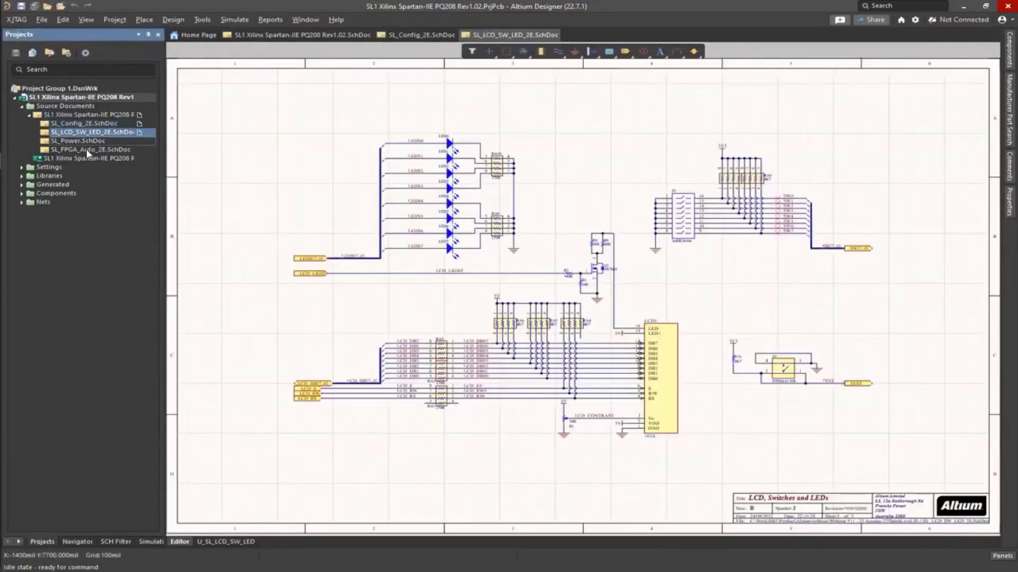
double_click(102, 150)
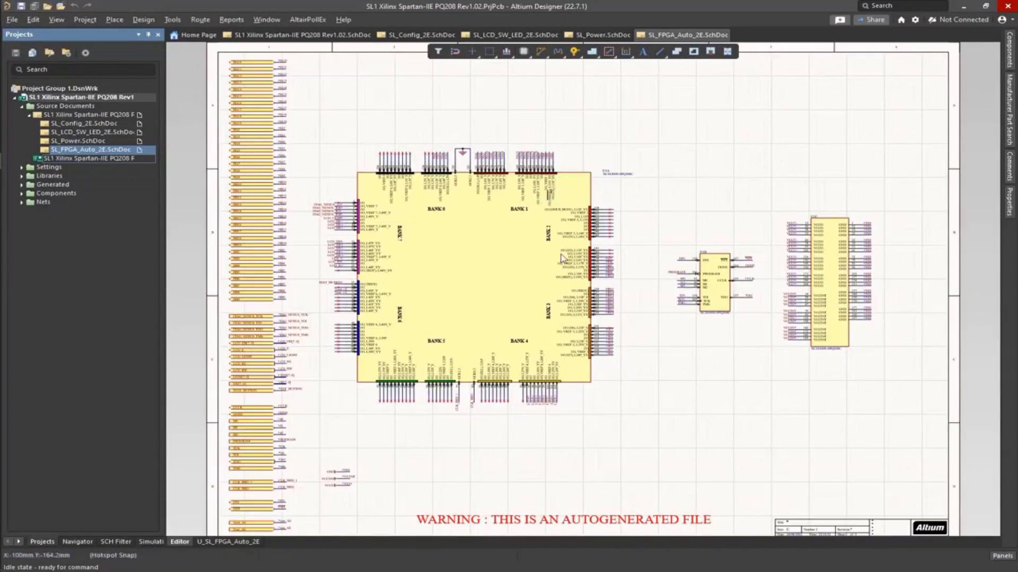
- Inspect the project's PCB layout, view the board tilted in 3D, and return to the 2D view
ctrl+scroll(411, 265, up, 5)
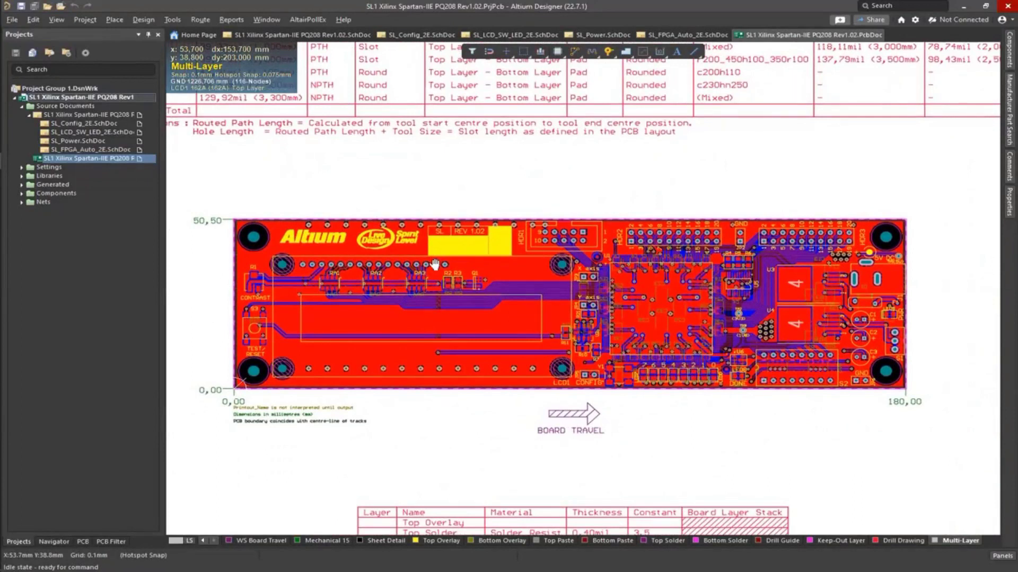
right_drag(493, 301, 469, 293)
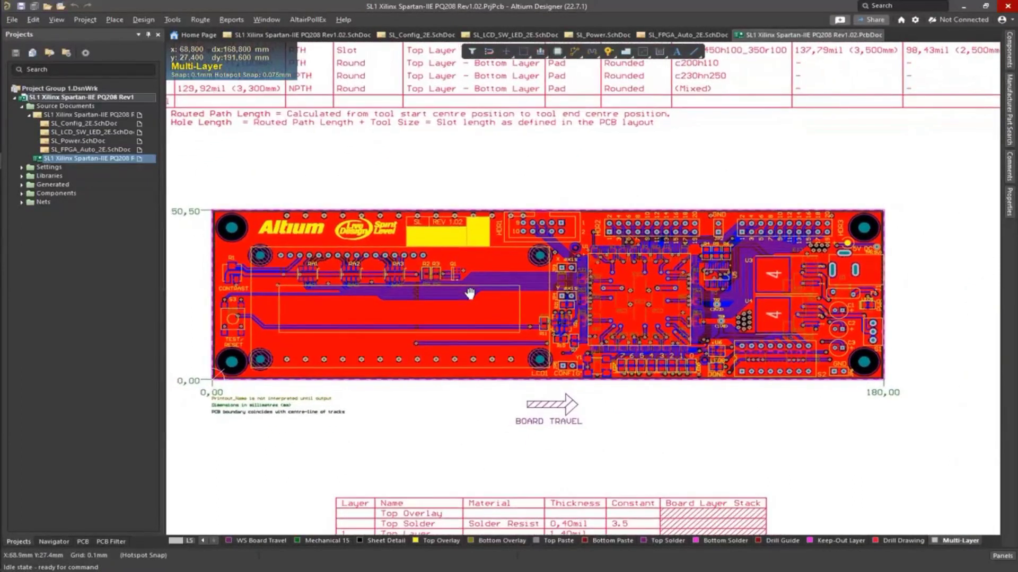
key(3)
key(shift)
shift+right_drag(471, 309, 469, 170)
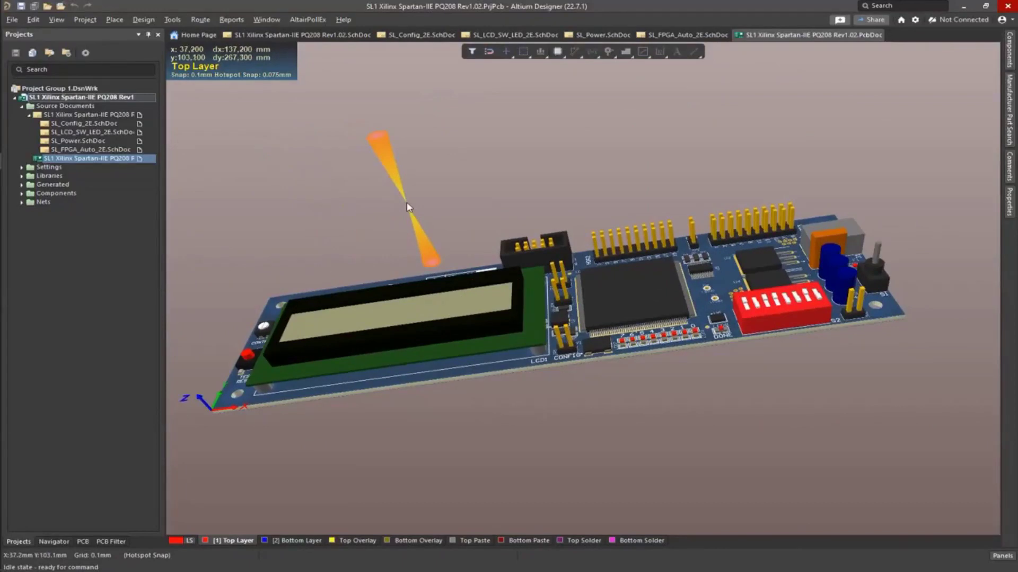
key(2)
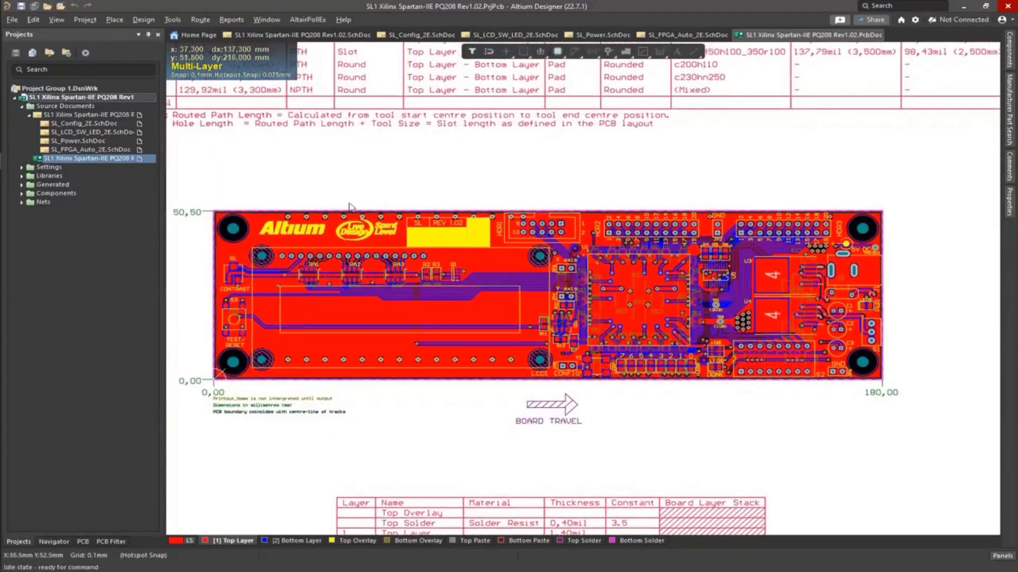
- Return to the top-level schematic and the SL_Config_2E sheet, and open the project's Variant Management
double_click(84, 116)
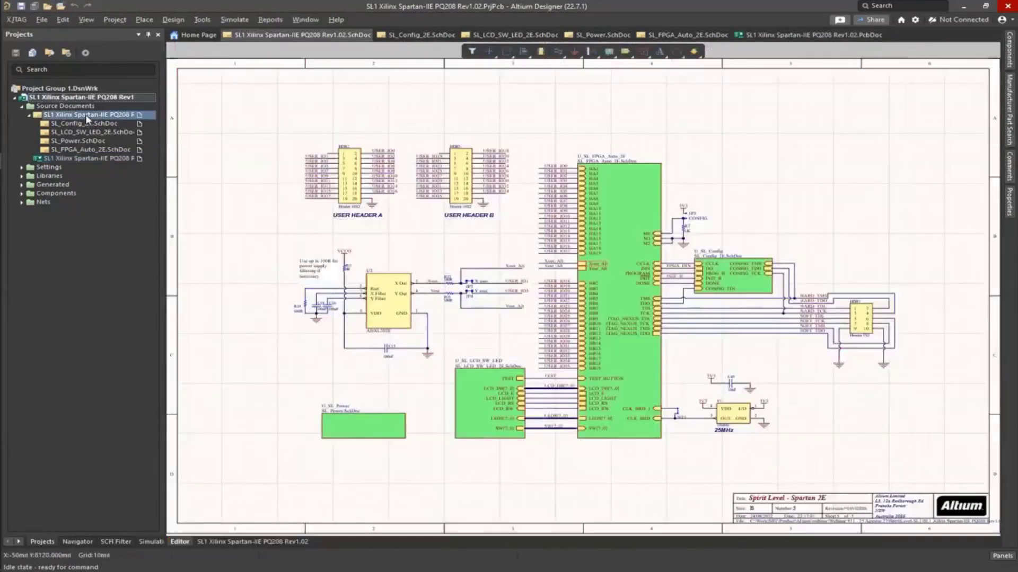
click(103, 124)
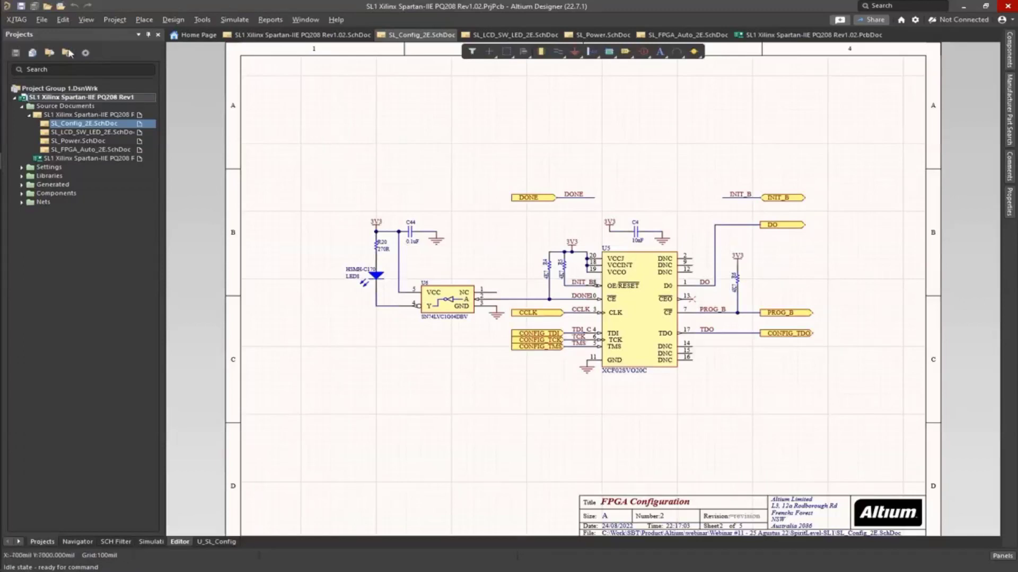
click(113, 21)
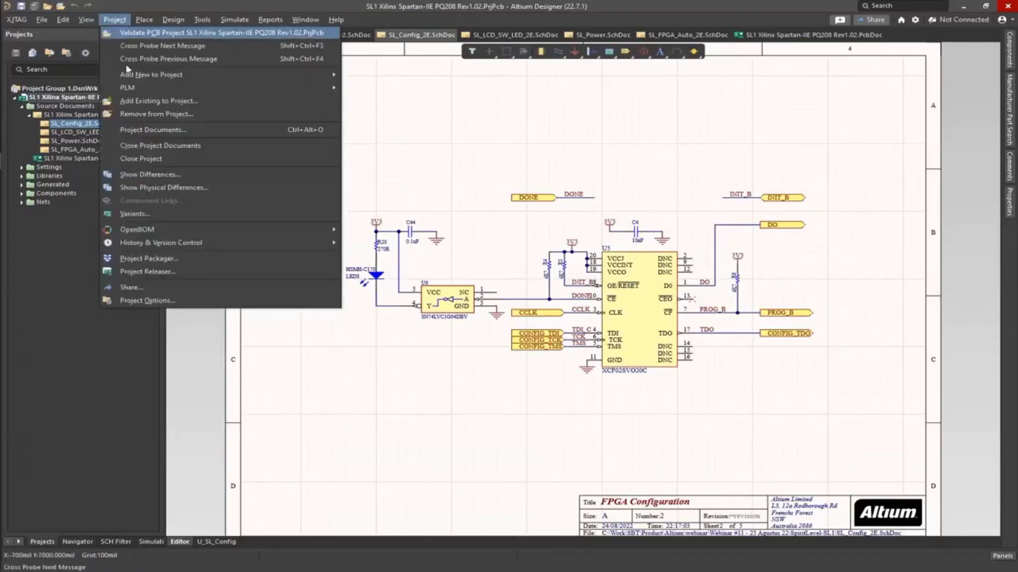
click(161, 214)
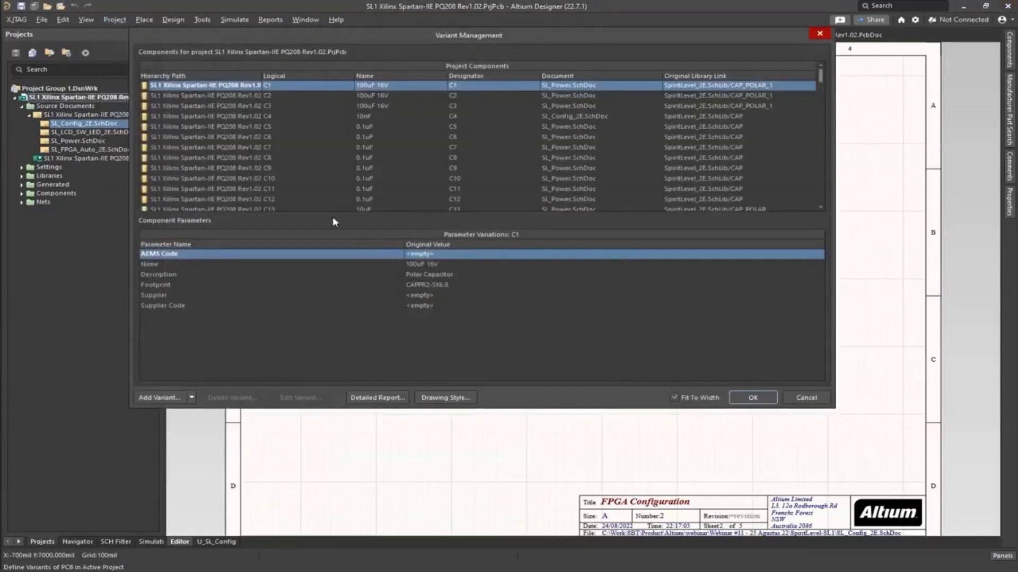
click(336, 100)
click(444, 246)
click(728, 253)
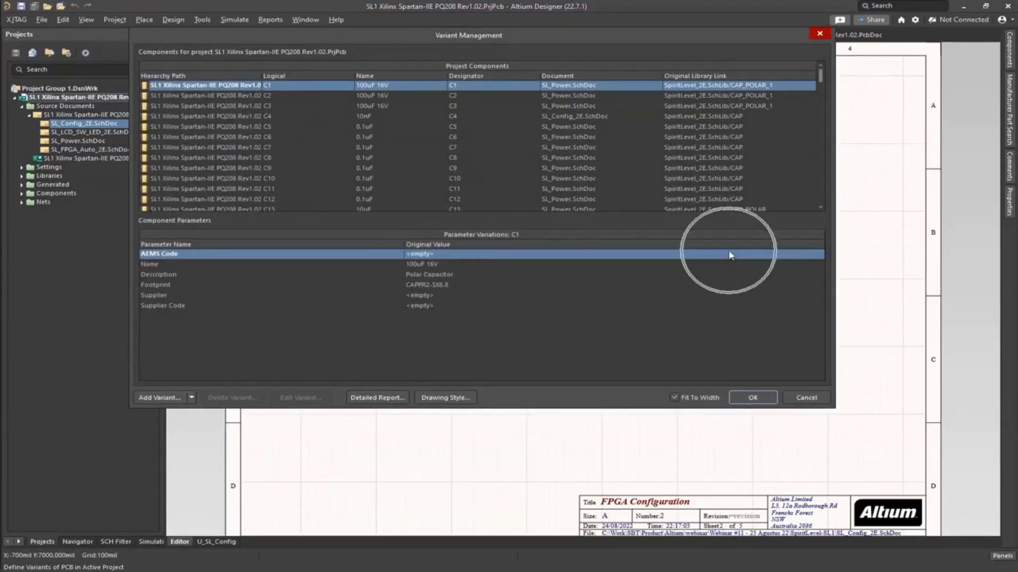
click(150, 397)
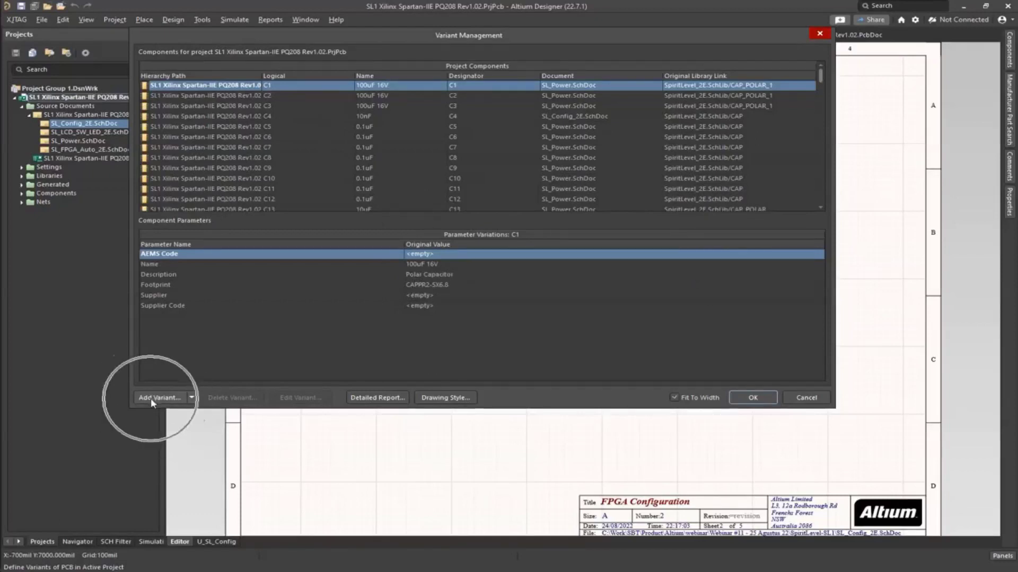
click(691, 233)
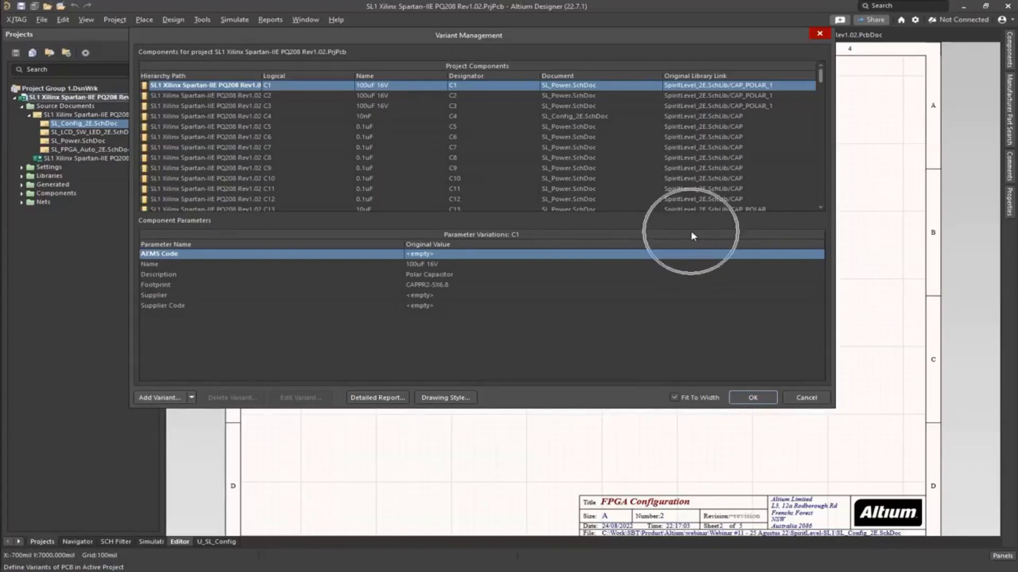
- Add a project variant described as LOW_COST, allowing variation of fabrication outputs and of the paste mask
drag(496, 34, 537, 97)
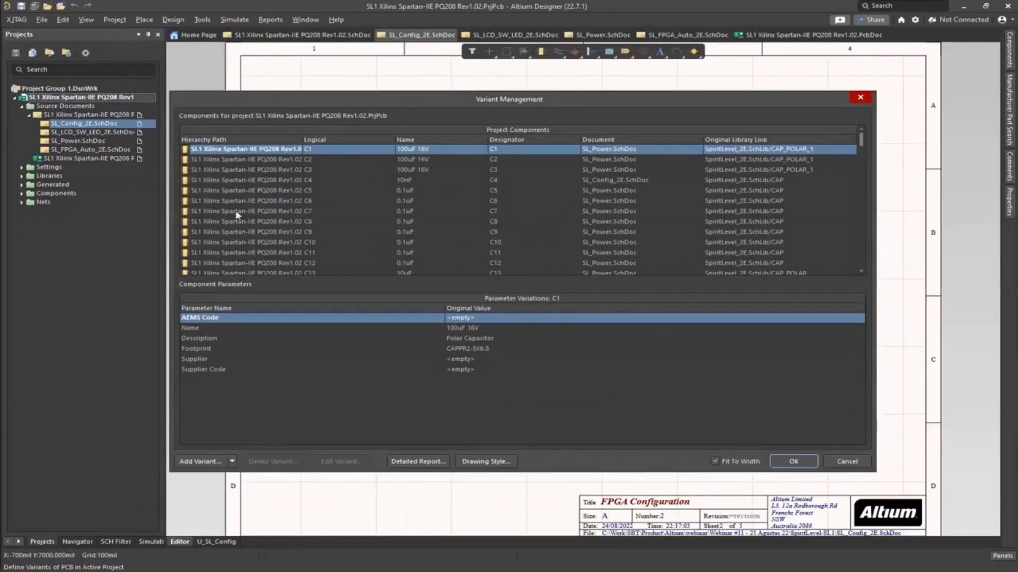
drag(862, 140, 851, 119)
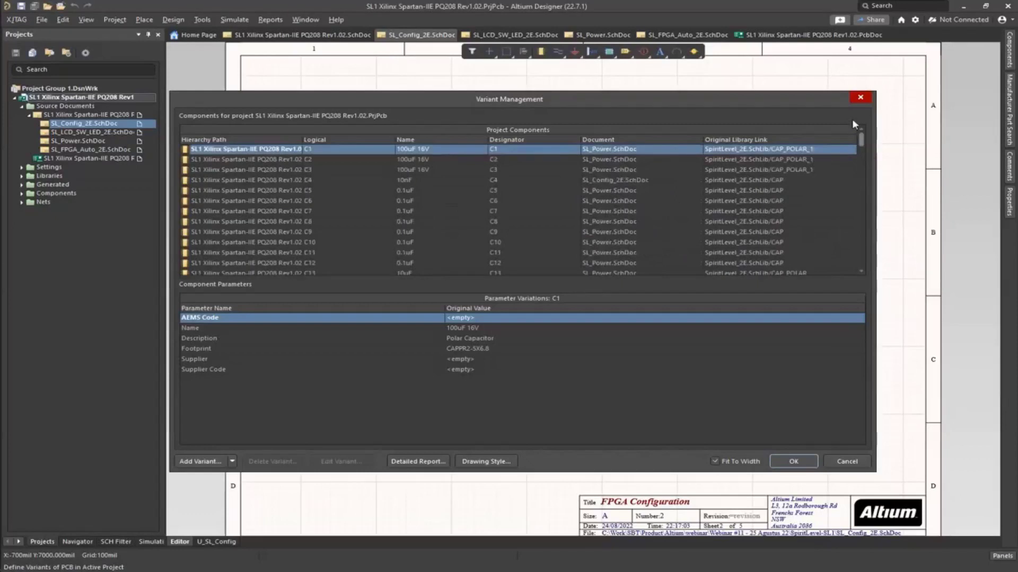
click(201, 462)
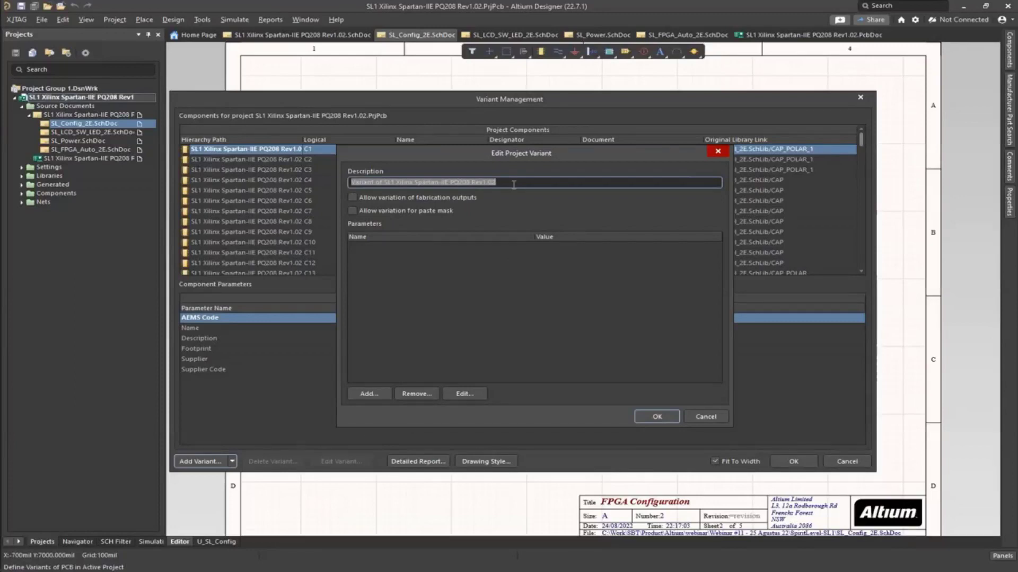
text(LOW)
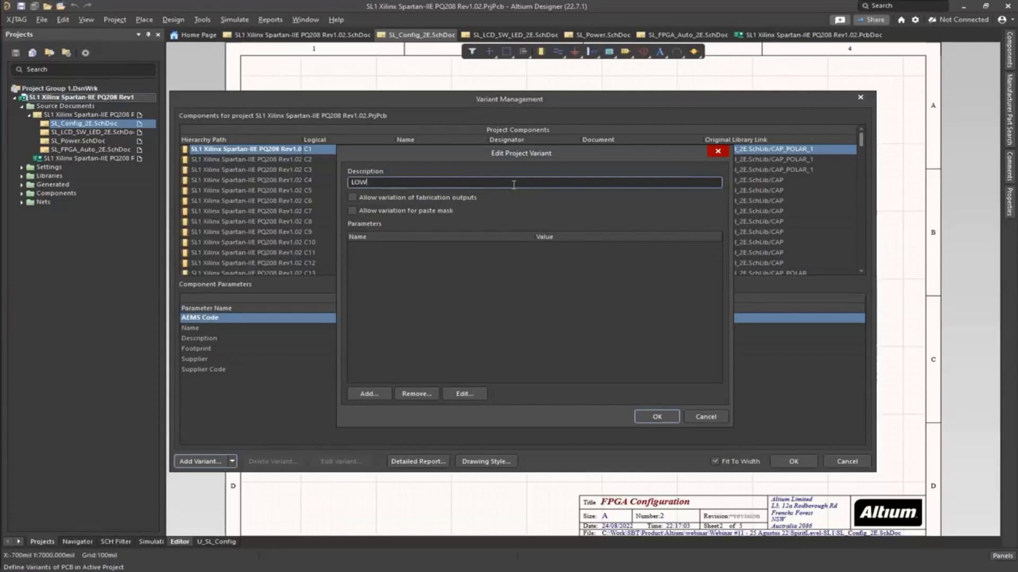
text(_COST)
click(352, 198)
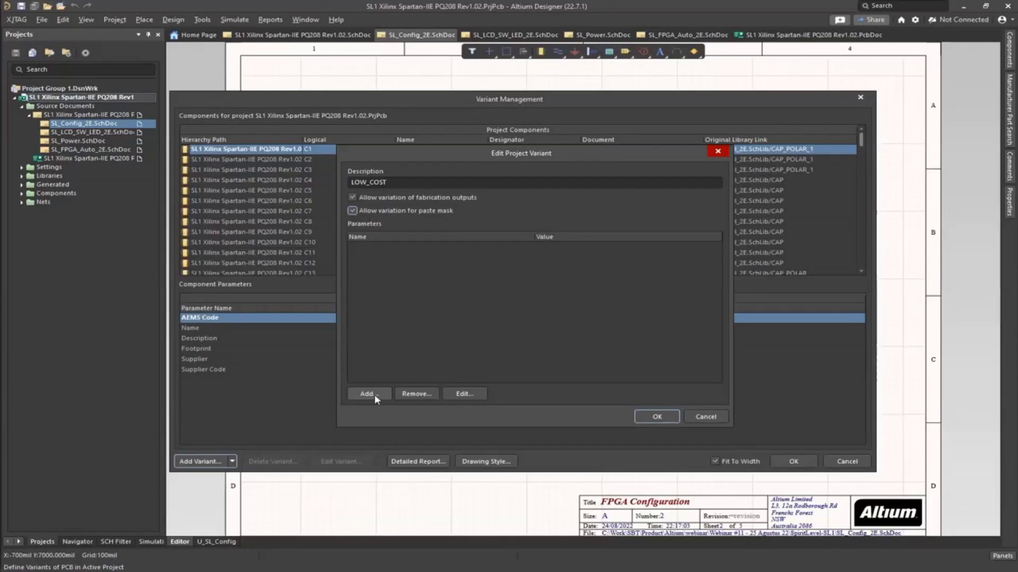
click(655, 419)
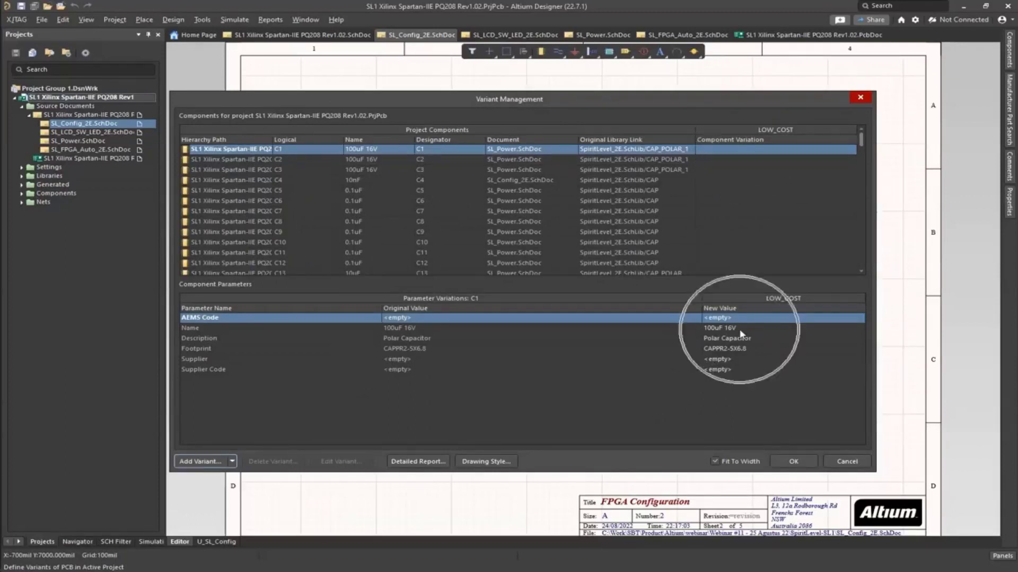
- Compare the original and LOW_COST parameter values of capacitors C1 and C2
click(264, 162)
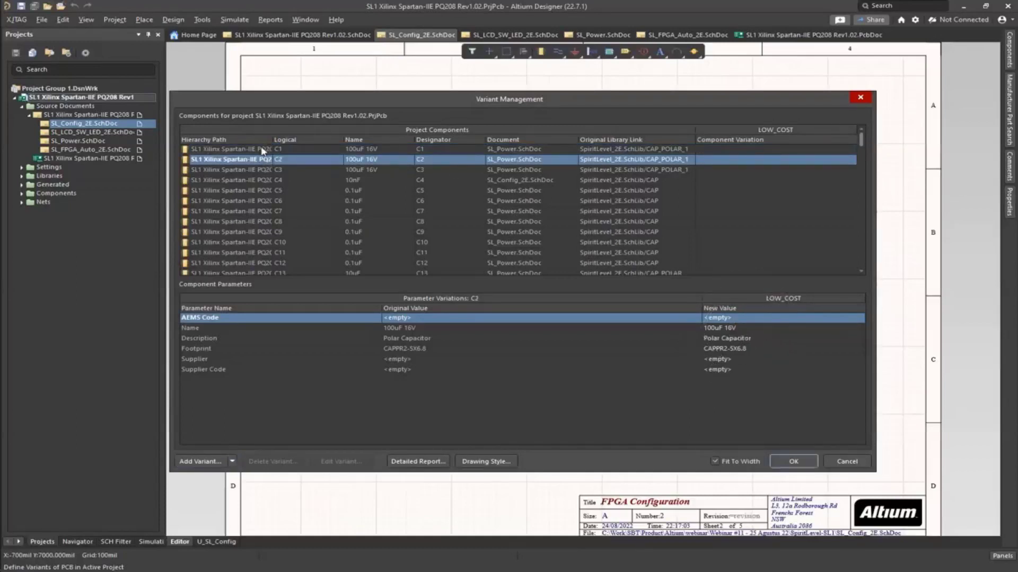
click(262, 151)
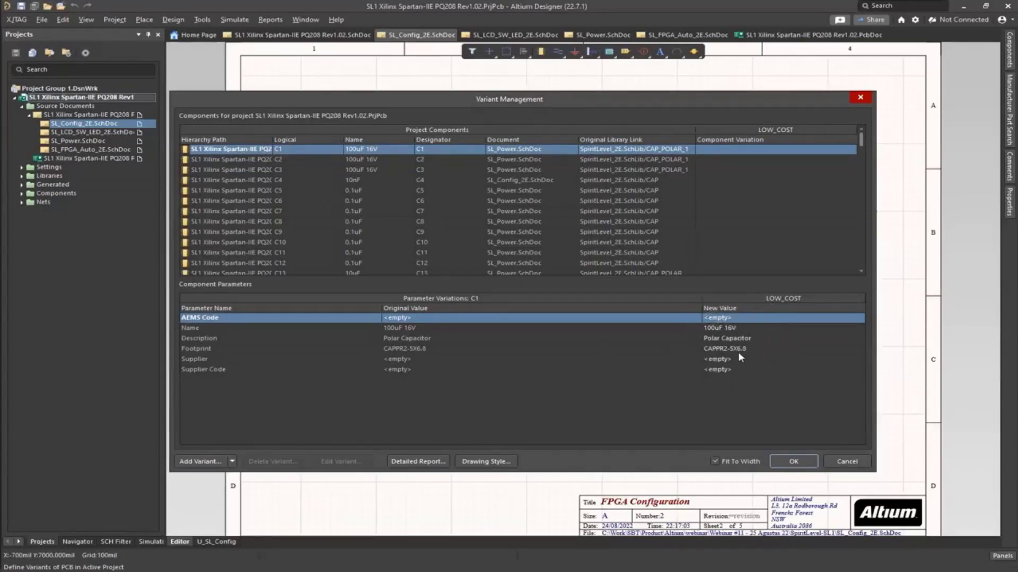
click(192, 328)
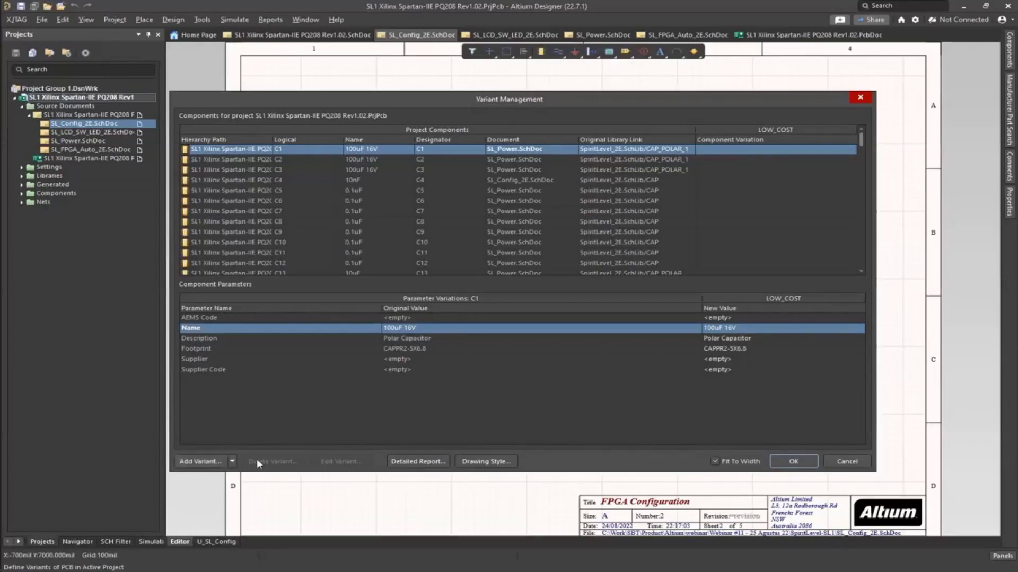
key(ctrl)
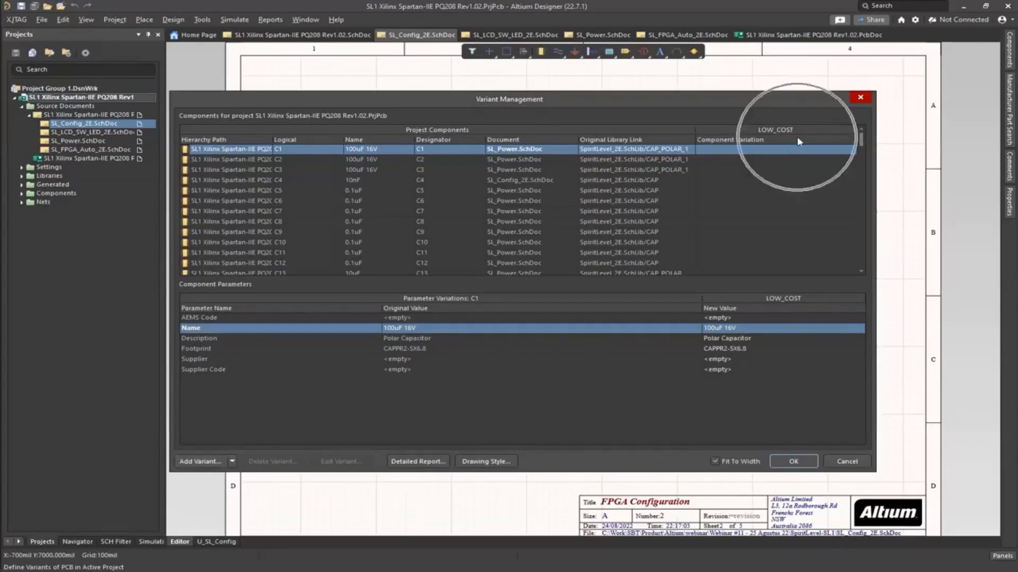
key(ctrl)
key(ctrl)
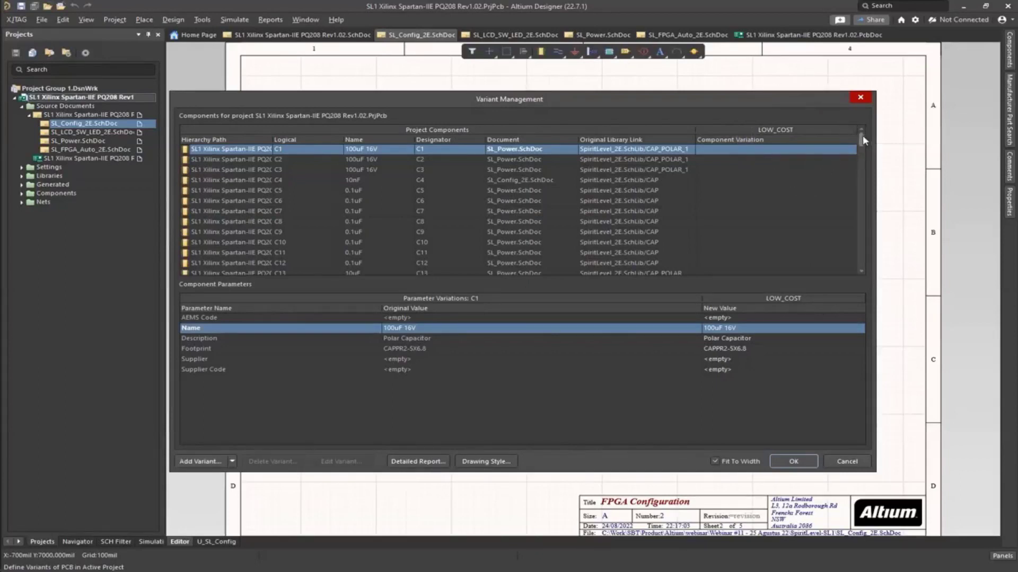
- Set the component variation of LCD1 to Not Fitted in the LOW_COST variant
drag(863, 136, 866, 160)
drag(759, 110, 784, 85)
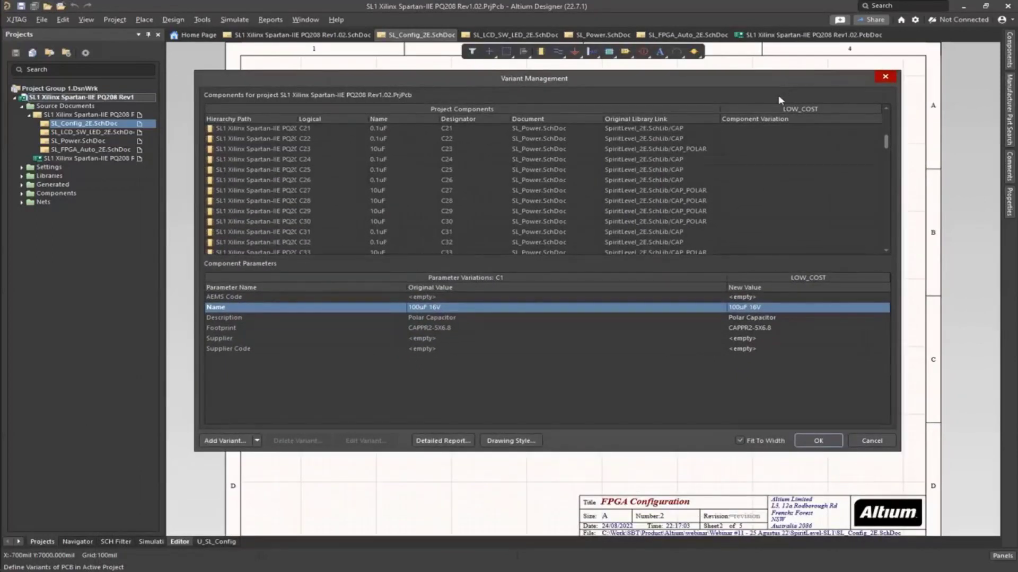
drag(887, 144, 887, 192)
click(441, 179)
scroll(441, 180, up, 3)
click(450, 192)
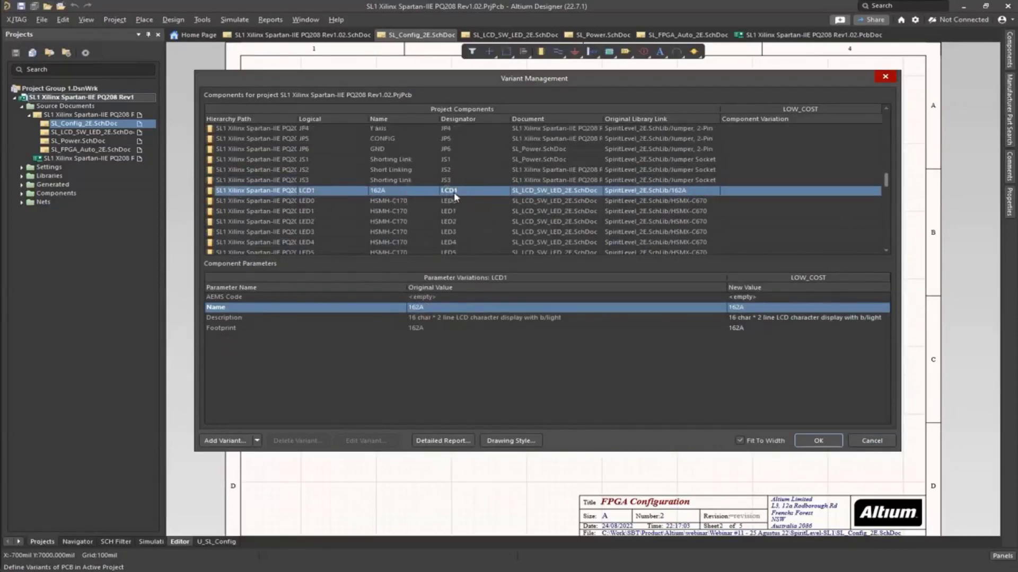
click(384, 192)
right_click(762, 190)
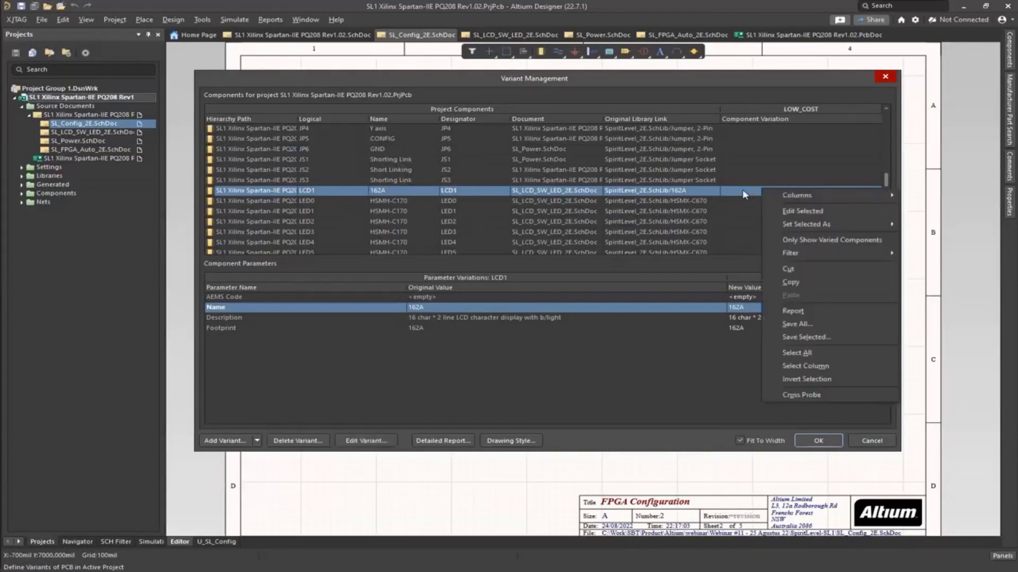
click(742, 190)
click(875, 190)
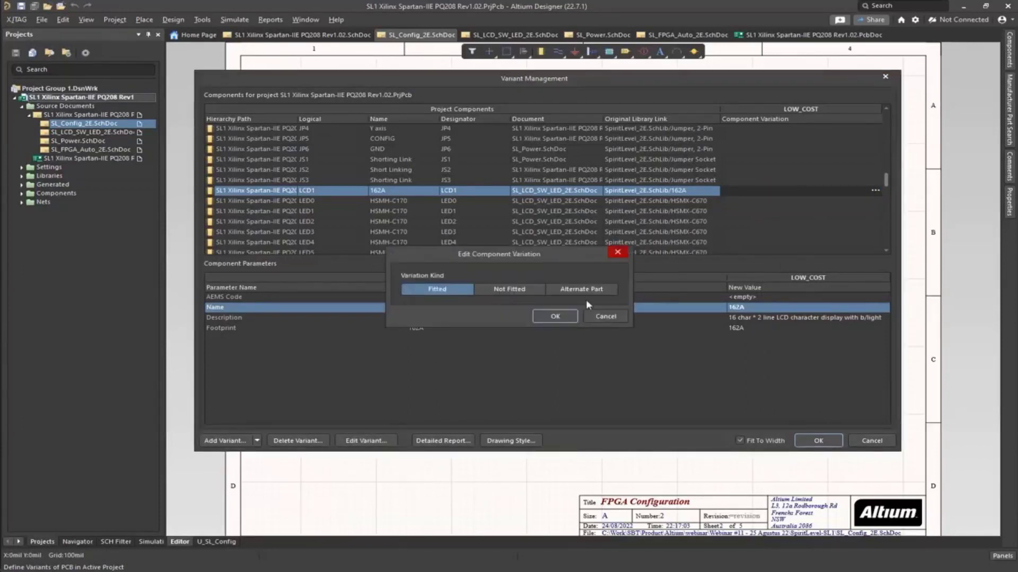
key(ctrl)
key(ctrl)
key(ctrl)
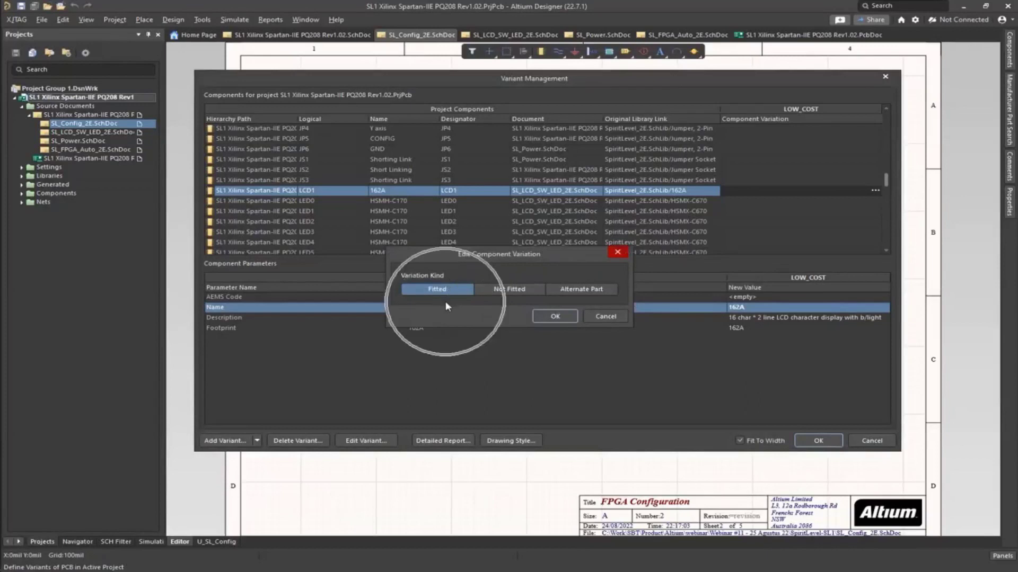
key(ctrl)
key(ctrl)
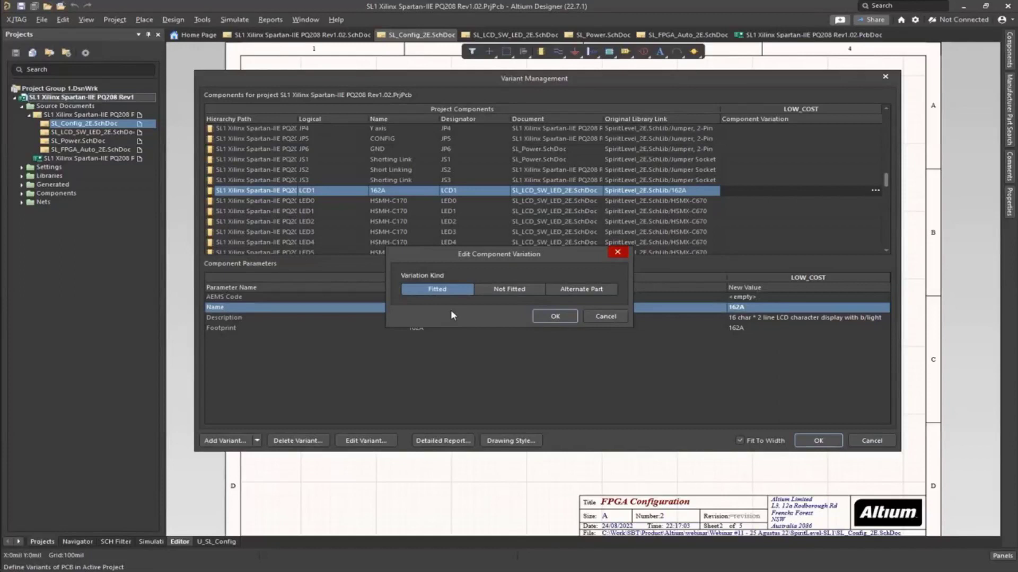
click(519, 290)
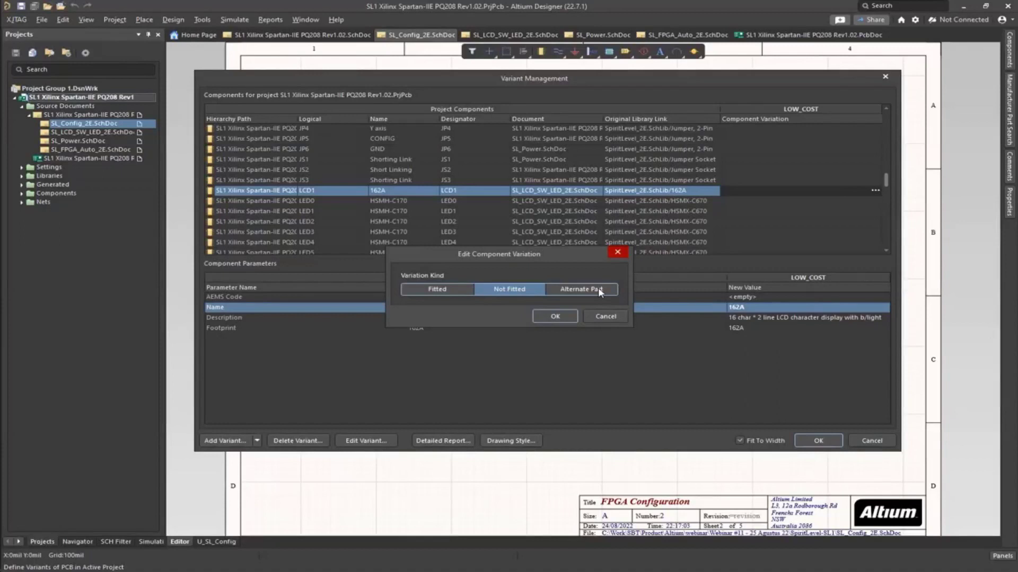
key(ctrl)
key(ctrl)
key(ctrl)
click(552, 316)
- Check LCD1's component variation in the LOW_COST variant and view the parameters of LED0
key(ctrl)
key(ctrl)
key(ctrl)
key(ctrl)
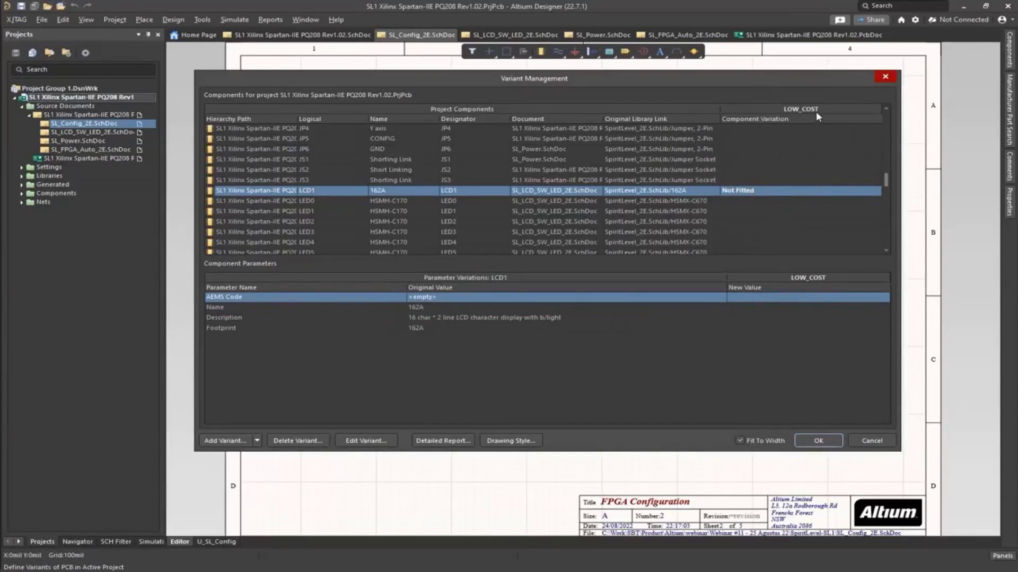
key(ctrl)
key(ctrl)
key(ctrl)
click(754, 191)
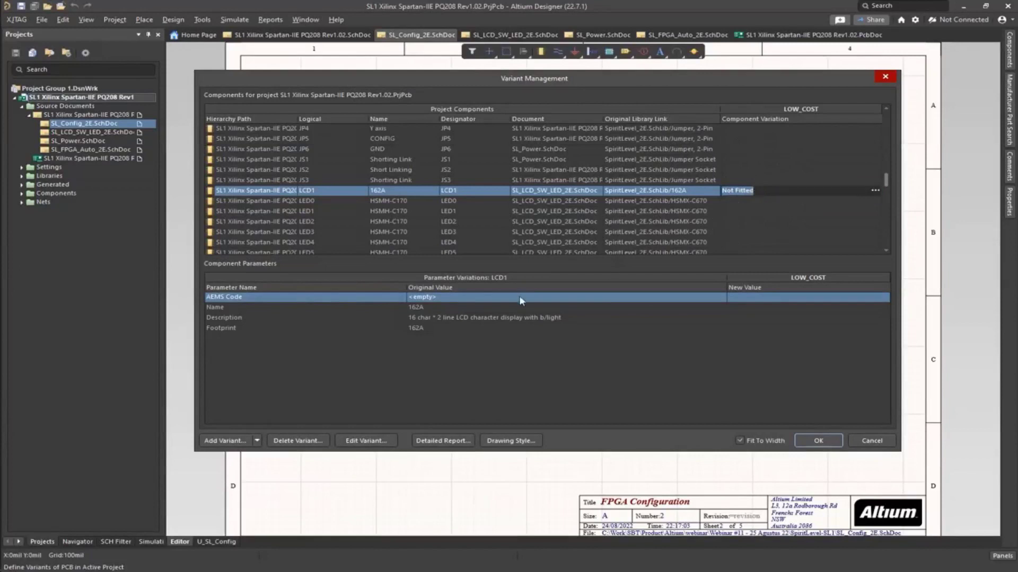
click(622, 203)
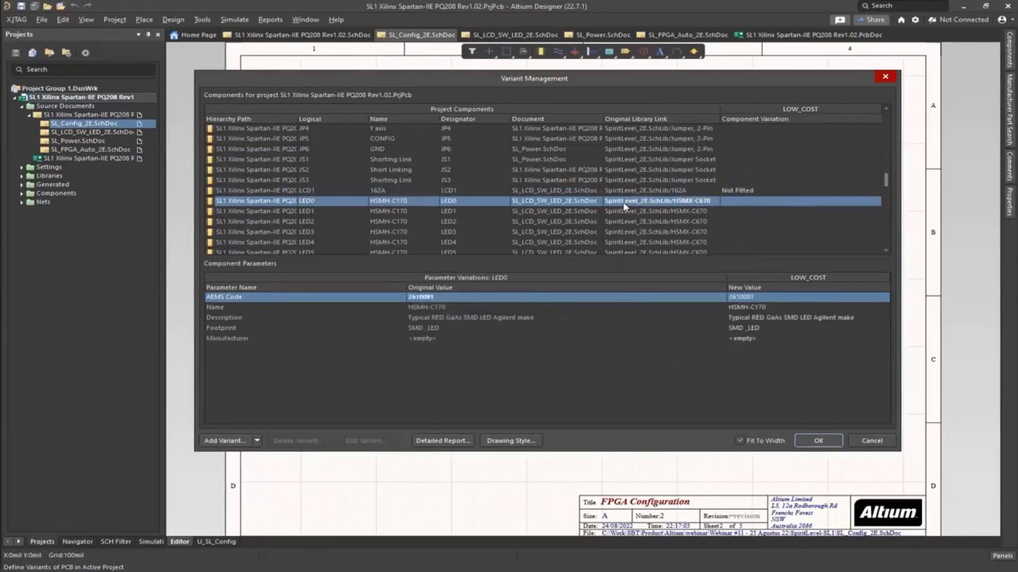
- View the parameters of LED1 and the component variation kinds available for C1 without changing C1's setting
click(453, 211)
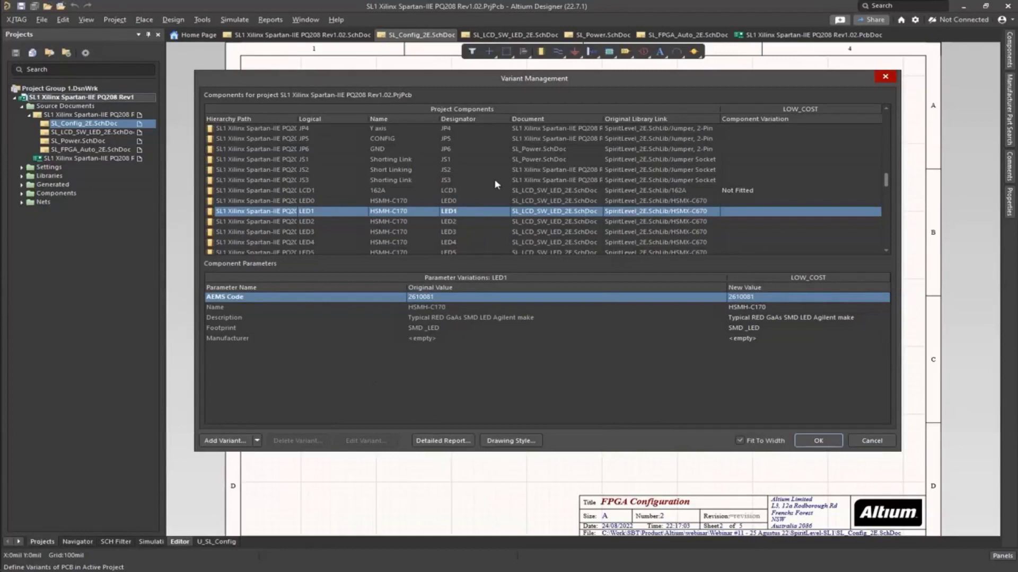
mouse_move(533, 78)
mouse_down()
mouse_move(556, 390)
mouse_move(568, 118)
mouse_move(534, 74)
mouse_up()
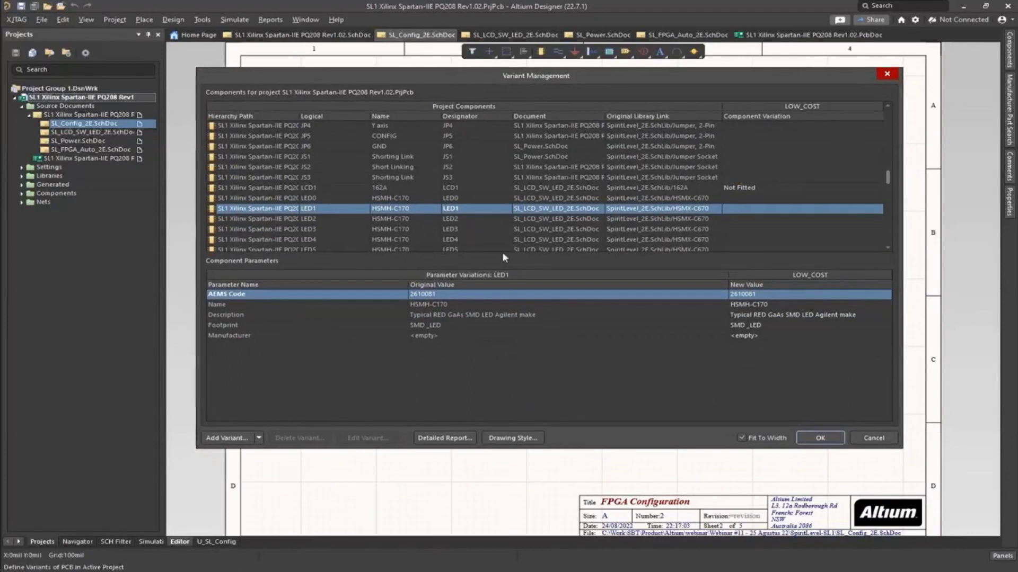
scroll(393, 183, up, 10)
scroll(395, 181, up, 10)
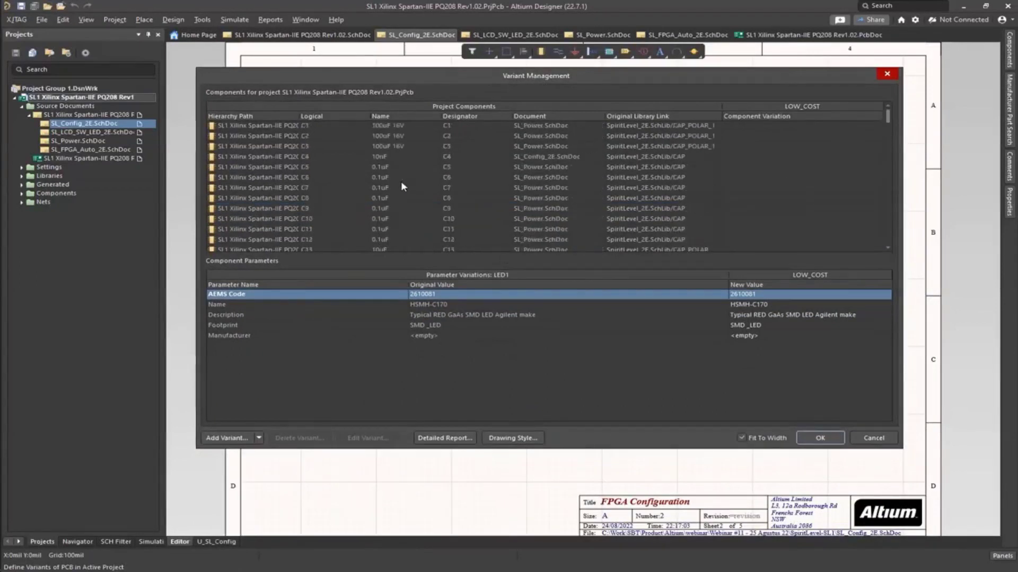
click(466, 126)
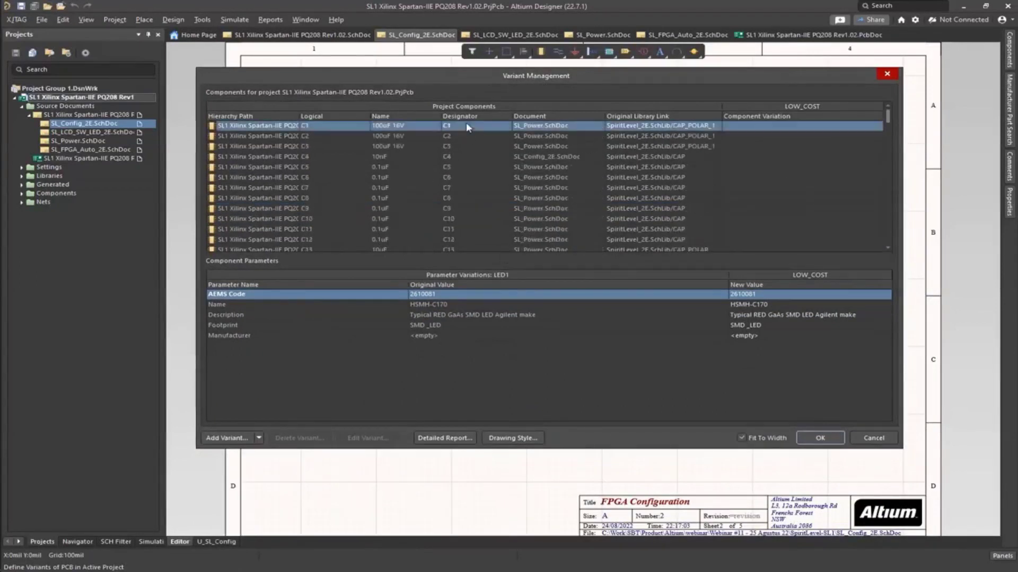
click(879, 128)
click(877, 126)
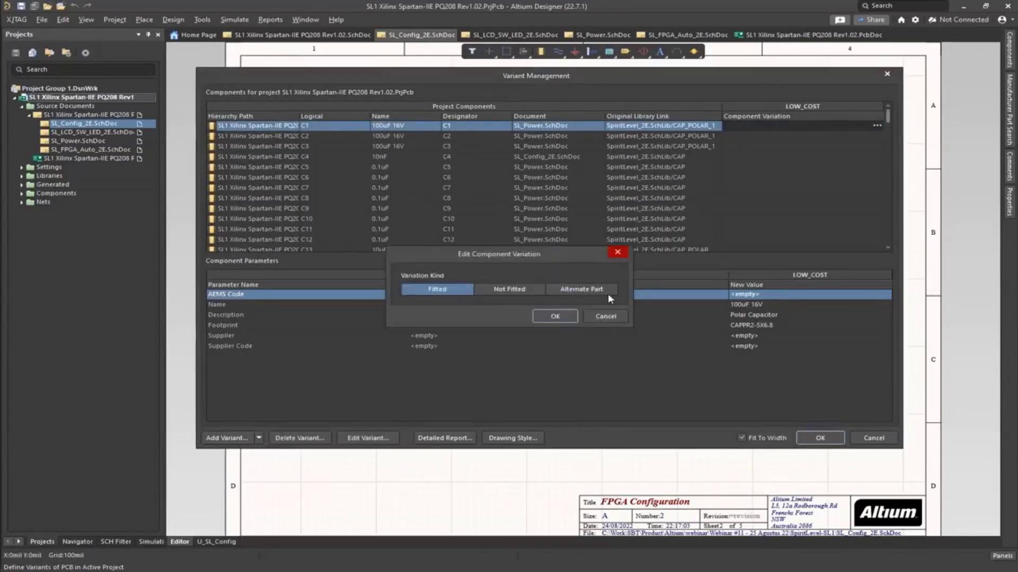
click(614, 317)
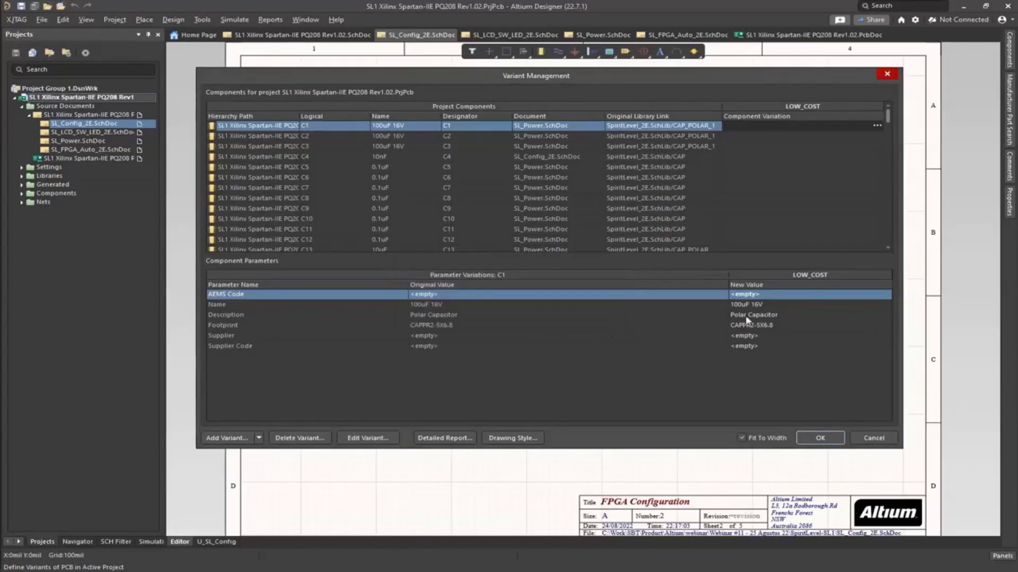
- Set the Name parameter of C1 in the LOW_COST variant to 20uF 16V
double_click(774, 305)
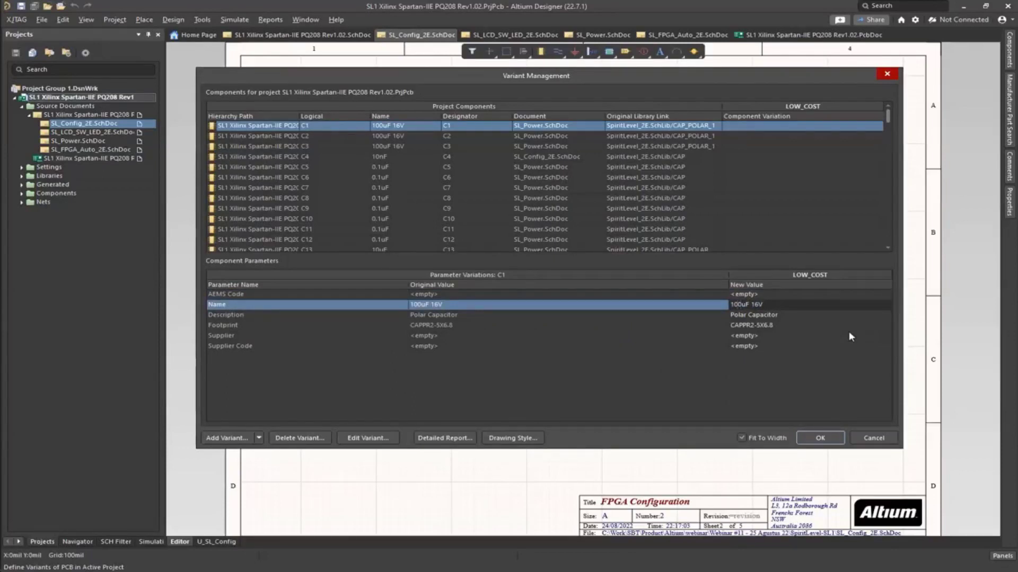
key(BackSpace)
key(BackSpace)
text(2)
click(787, 131)
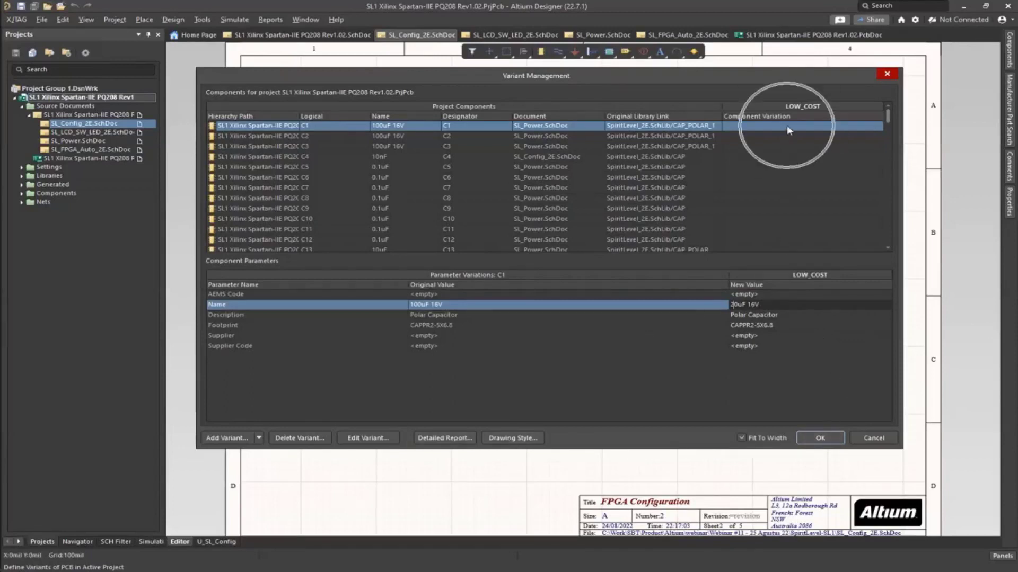
click(769, 306)
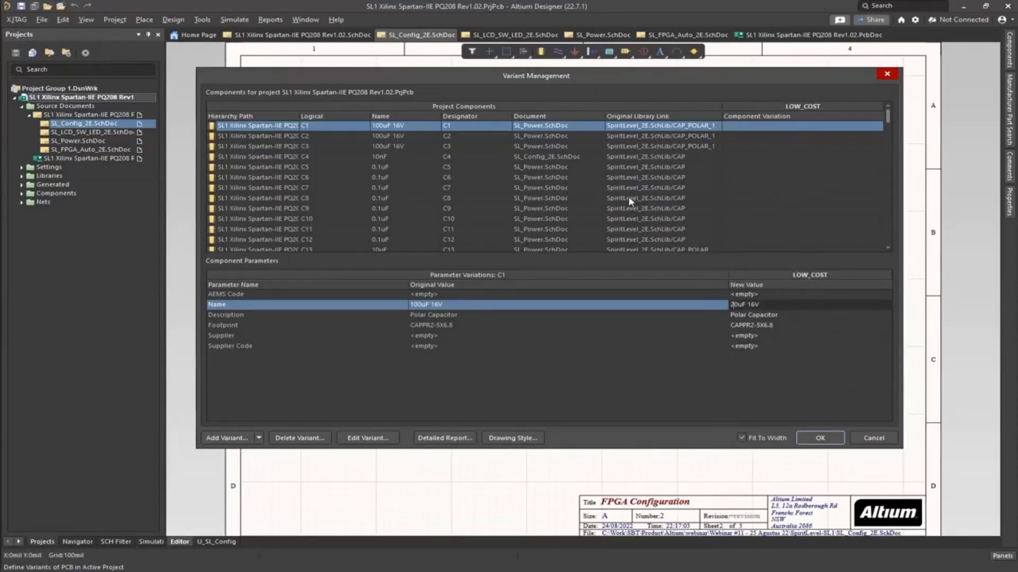
key(ctrl)
key(ctrl)
click(606, 383)
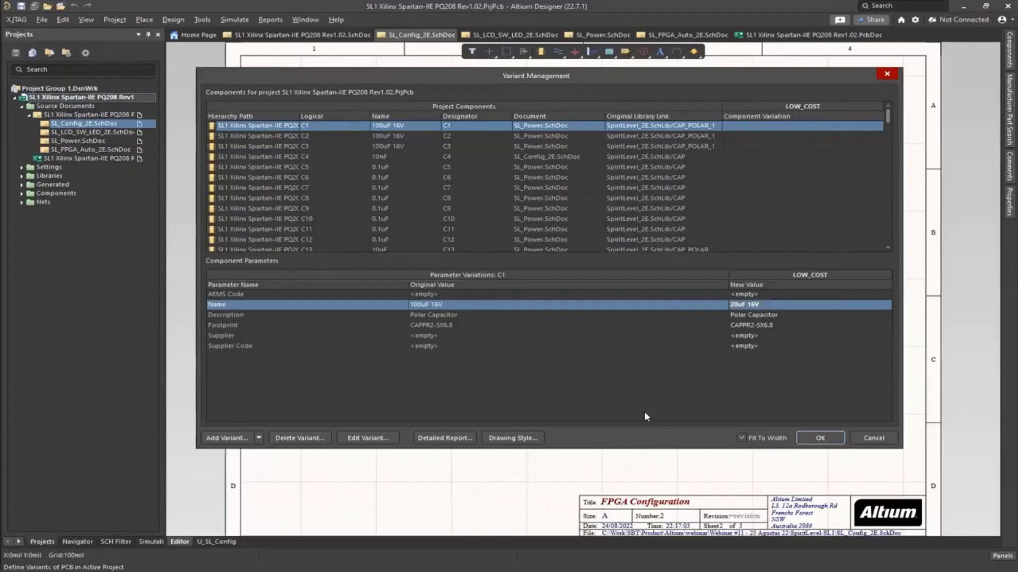
- In the variant drawing style, mark not-fitted schematic components with a gray box and mesh plus the text NF
click(512, 439)
click(512, 439)
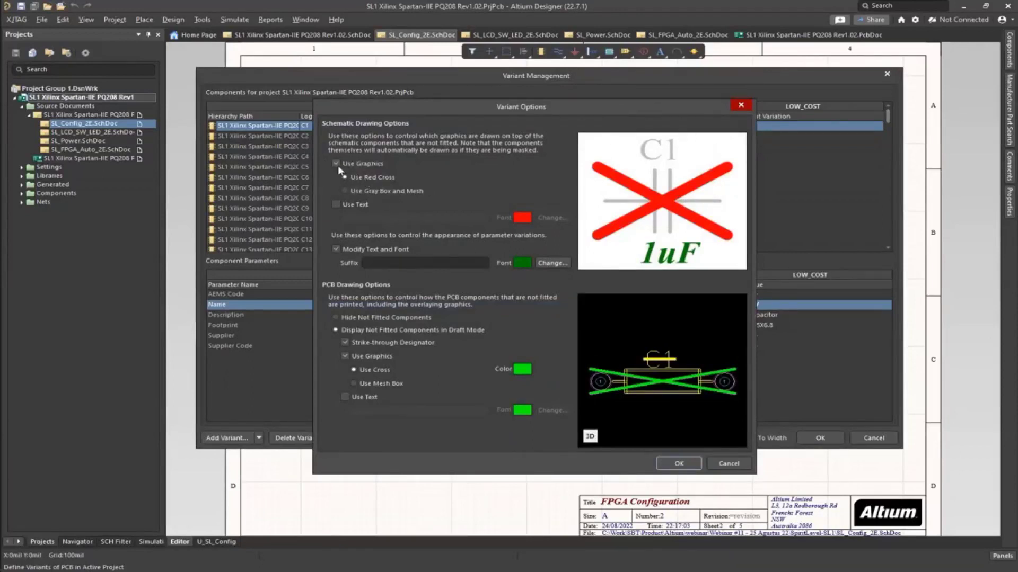
click(347, 192)
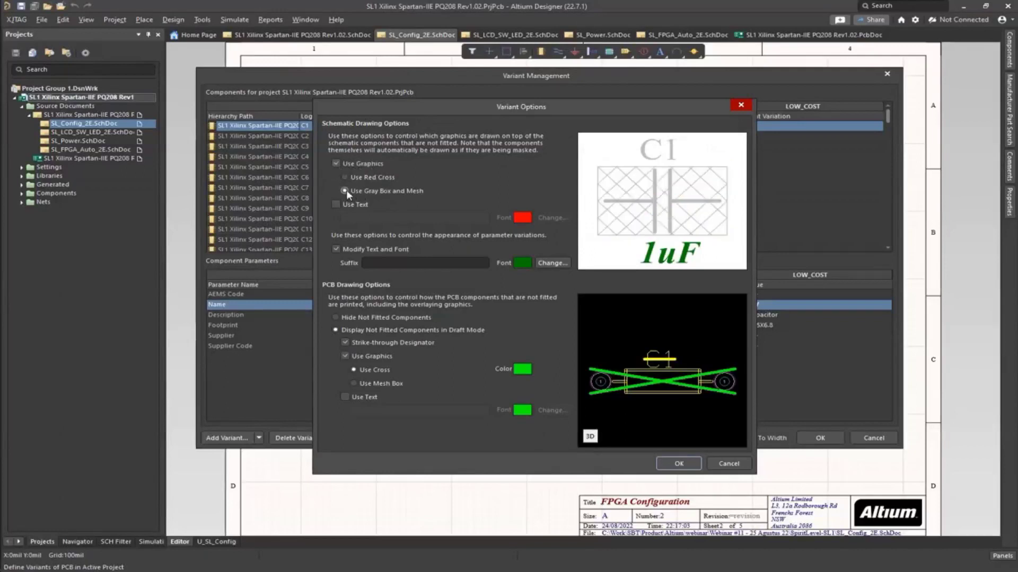
click(349, 177)
click(349, 189)
click(355, 175)
click(358, 189)
click(336, 204)
click(382, 218)
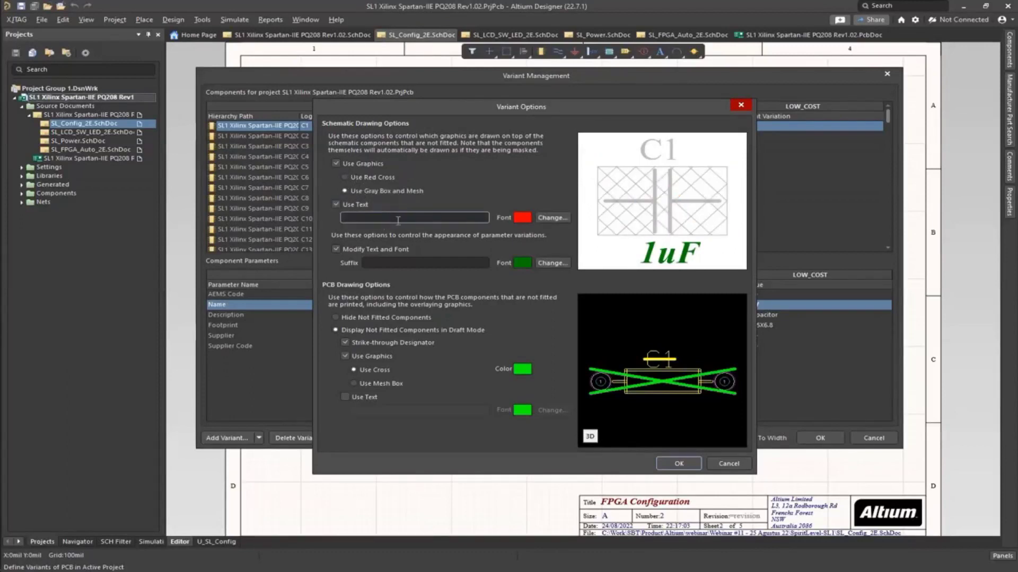
text(NF)
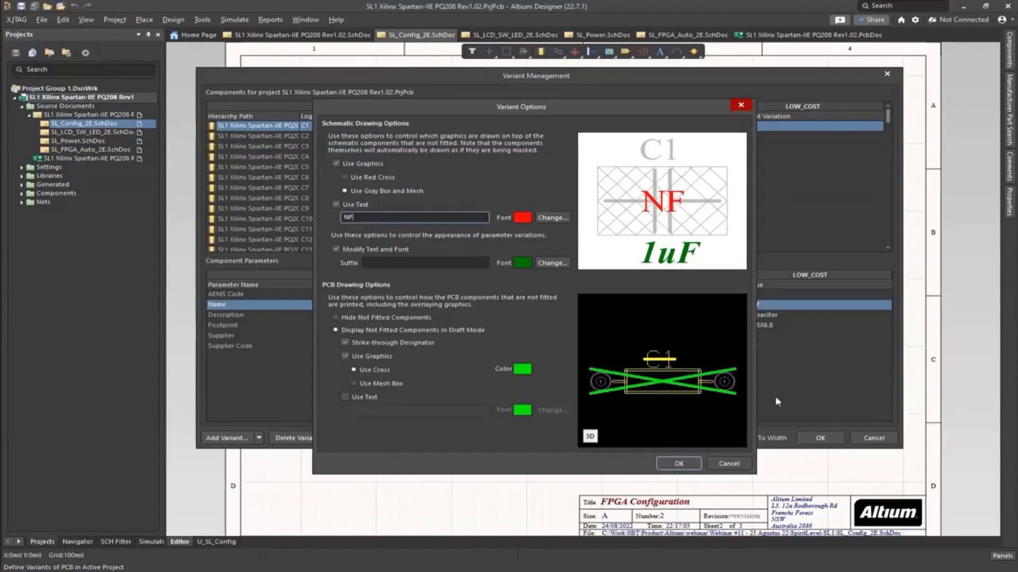
- Try marking not-fitted PCB components with the text NF
click(345, 396)
click(372, 410)
text(NF)
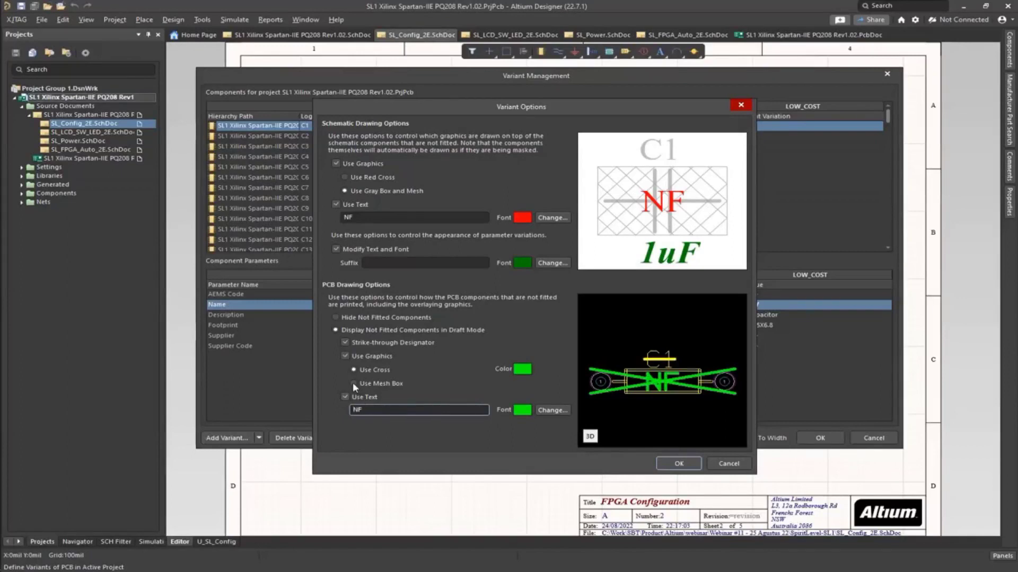
click(345, 397)
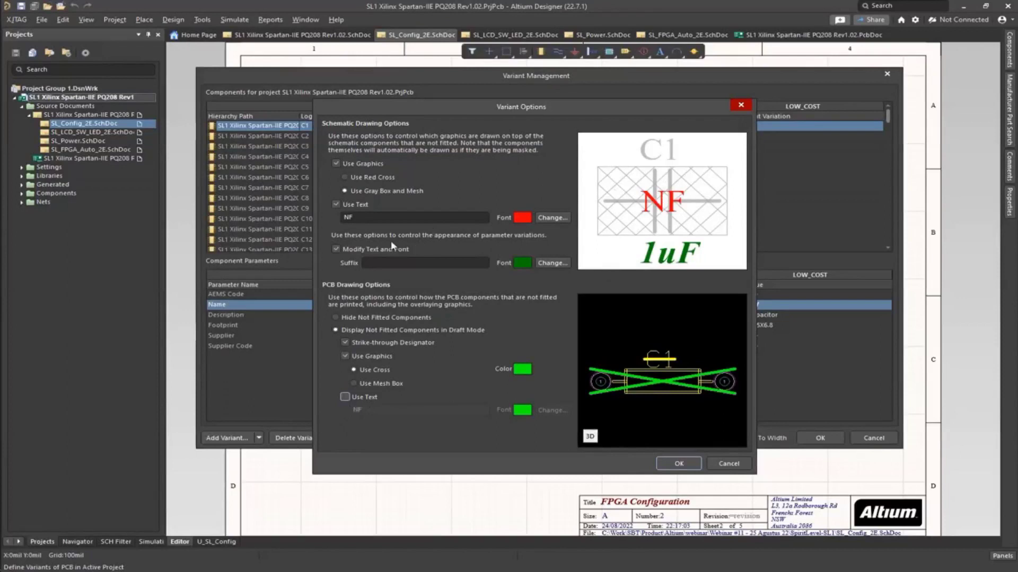
- Switch the not-fitted schematic graphics to the red cross, keeping the NF text, and apply the variant settings
click(336, 204)
click(336, 204)
click(345, 177)
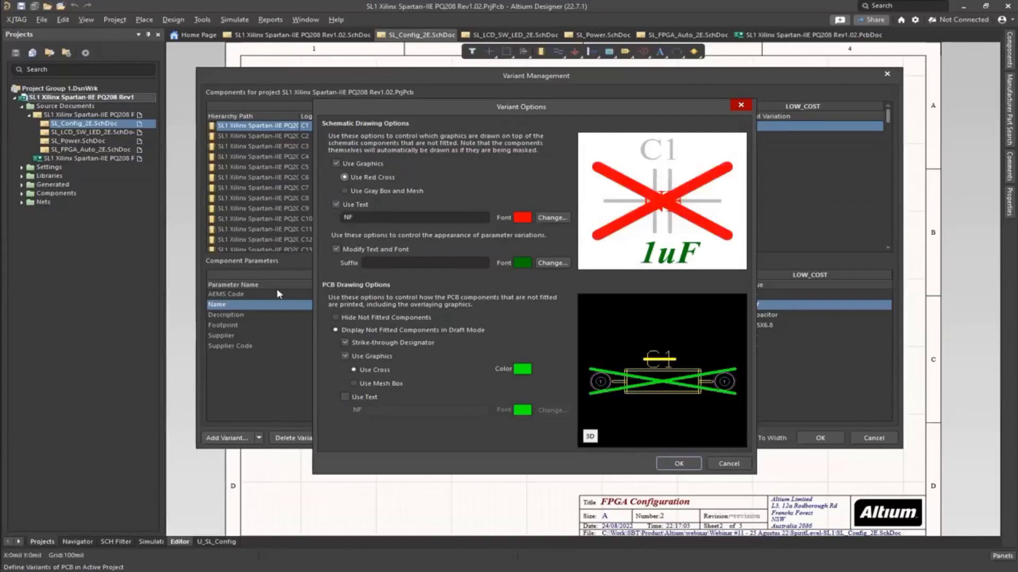
click(679, 465)
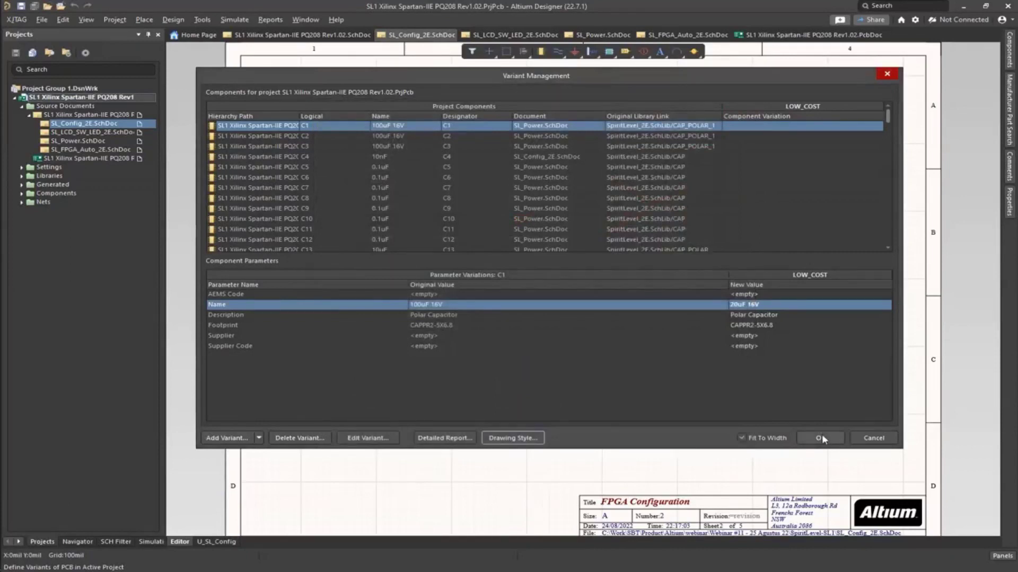
click(820, 438)
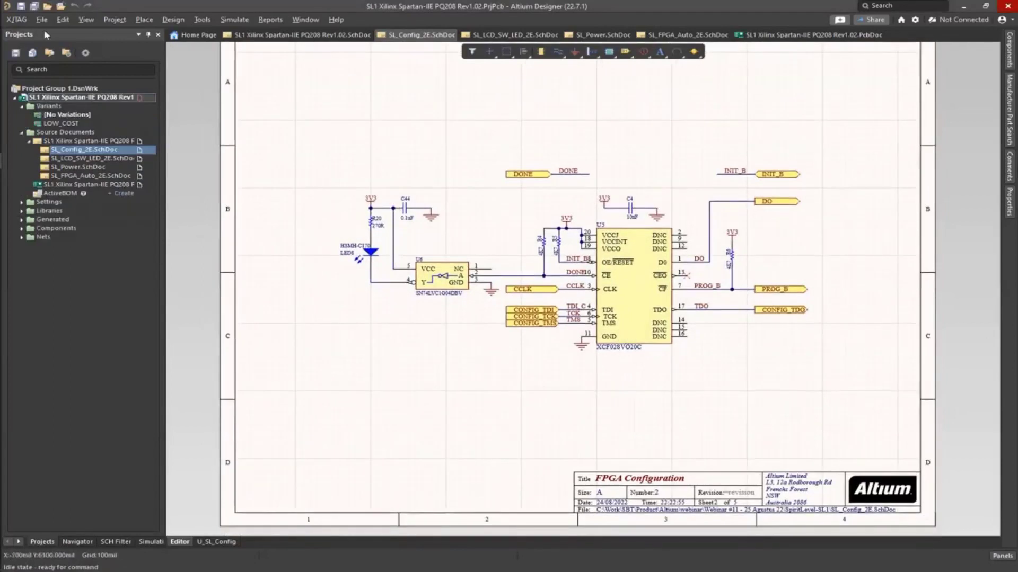
- Save the project and make LOW_COST the active variant
click(36, 6)
click(64, 117)
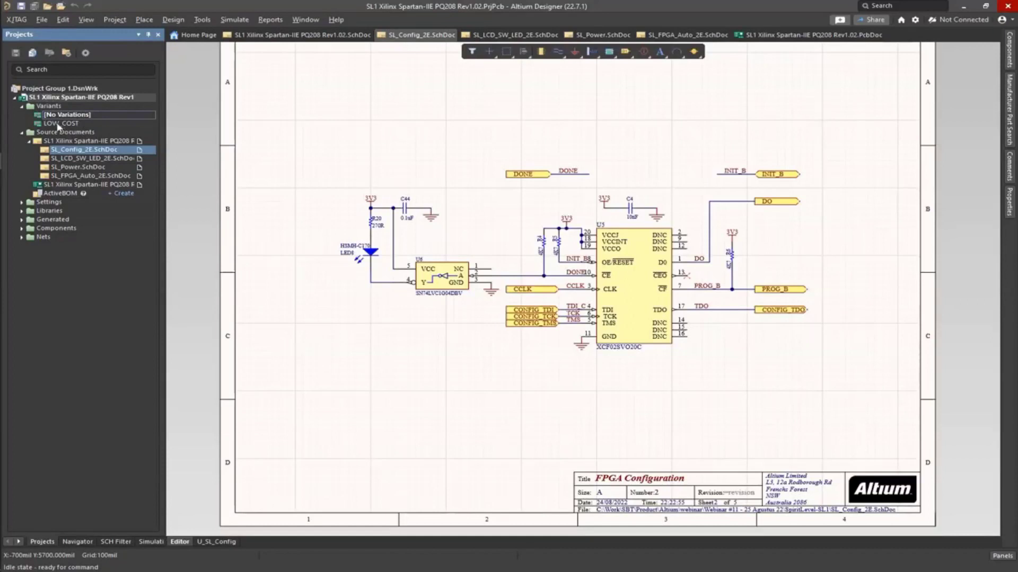
click(67, 124)
double_click(77, 125)
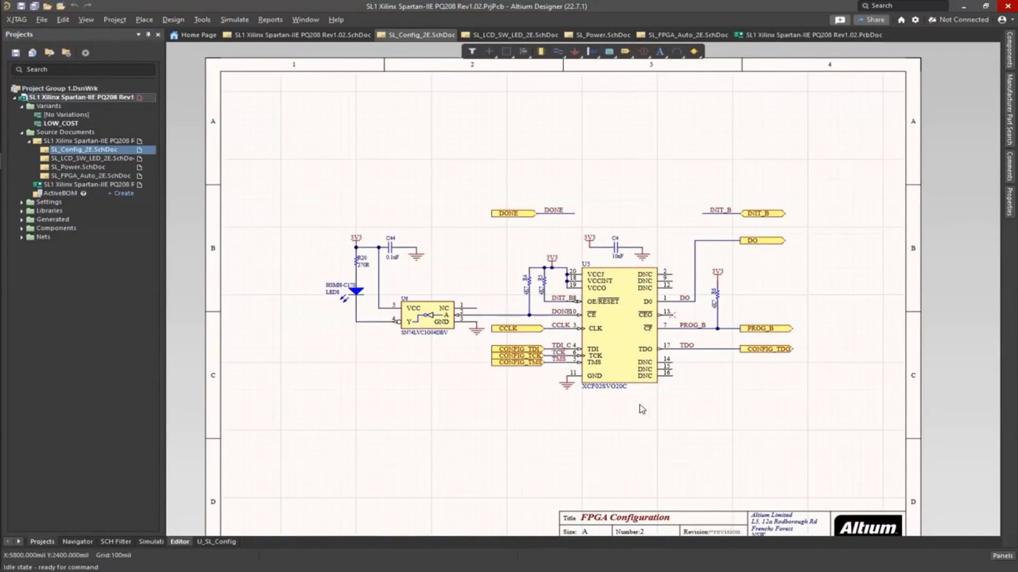
- Open SL_LCD_SW_LED_2E.SchDoc and compare LCD1 in the editable schematic with its compiled U_SL_LCD_SW_LED view for the LOW_COST variant
ctrl+scroll(642, 408, up, 2)
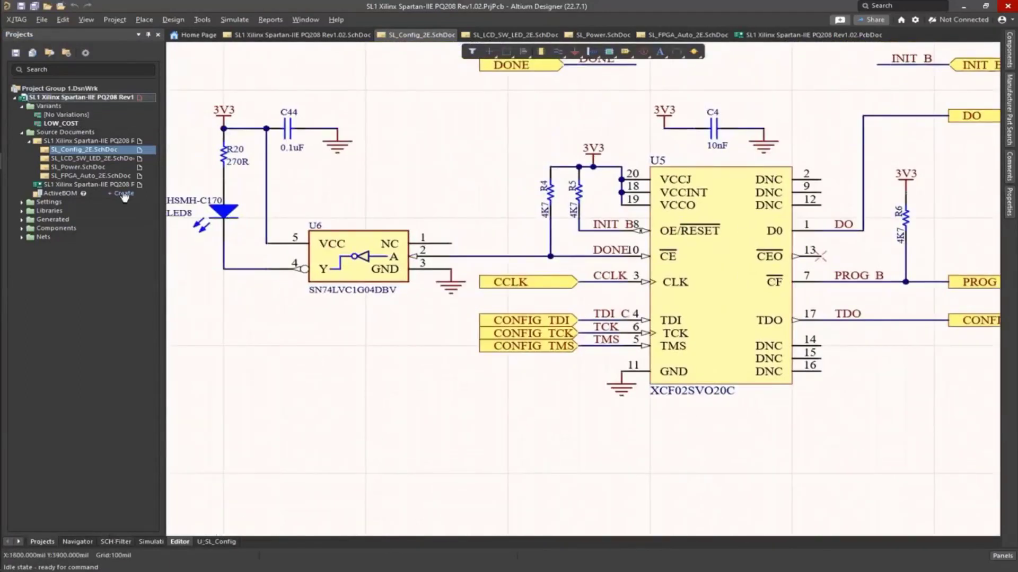
click(104, 158)
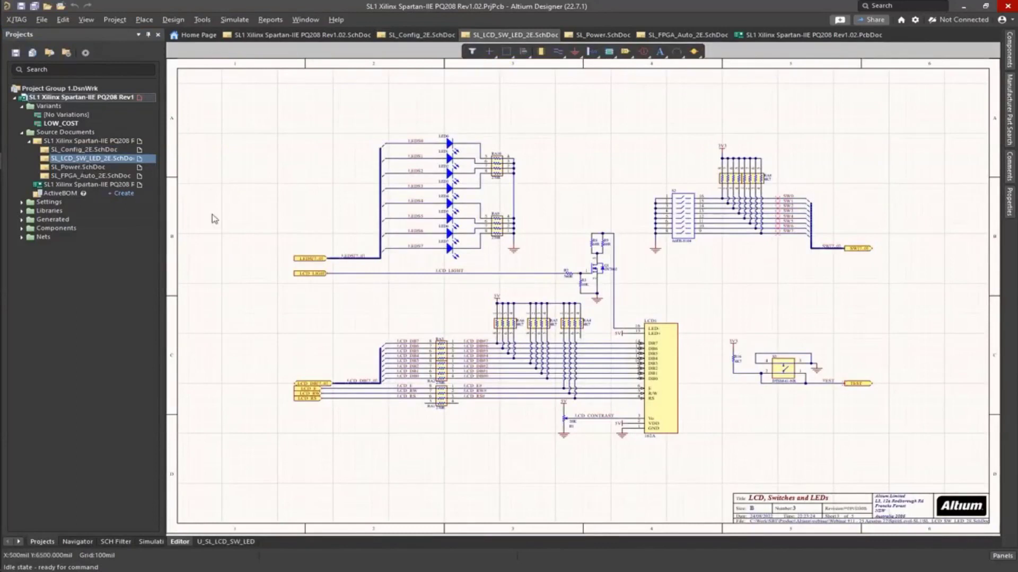
right_drag(692, 366, 653, 366)
ctrl+scroll(653, 366, up, 3)
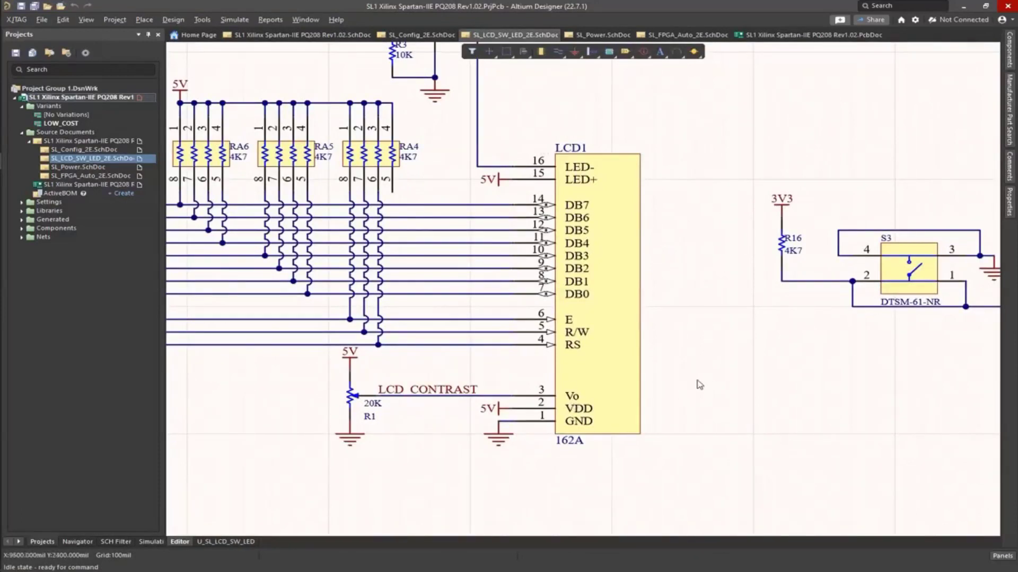
click(232, 543)
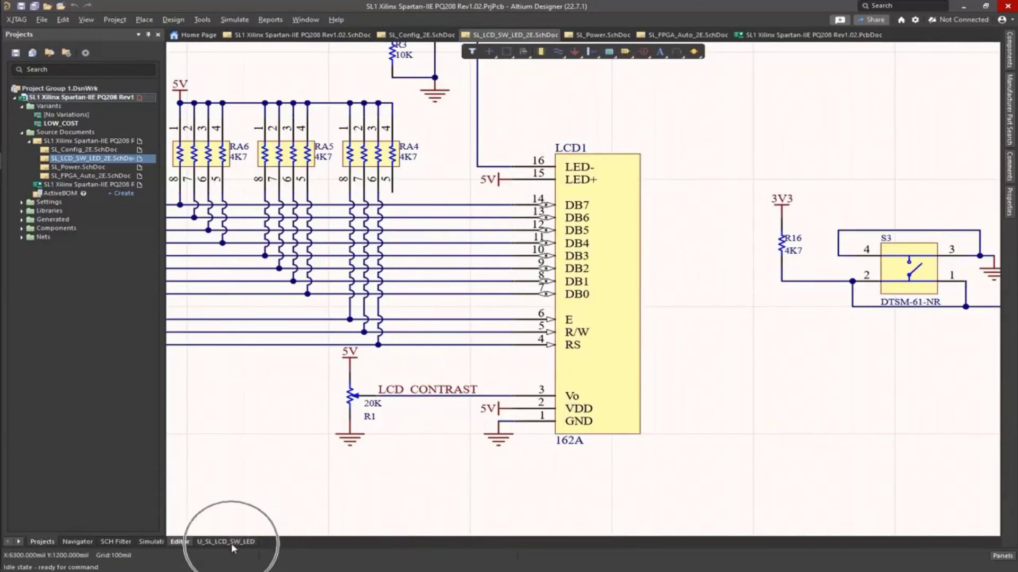
click(181, 541)
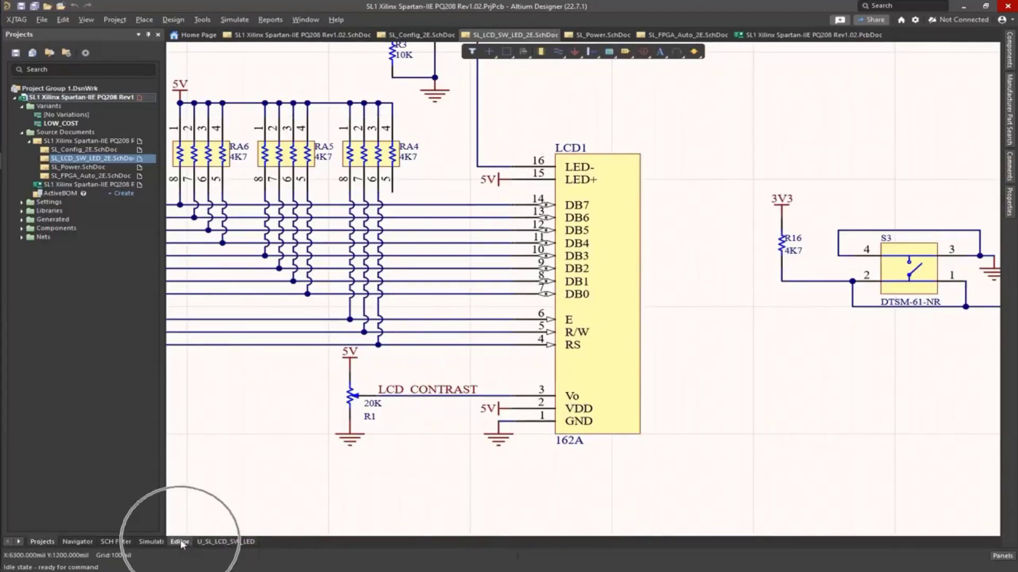
click(238, 546)
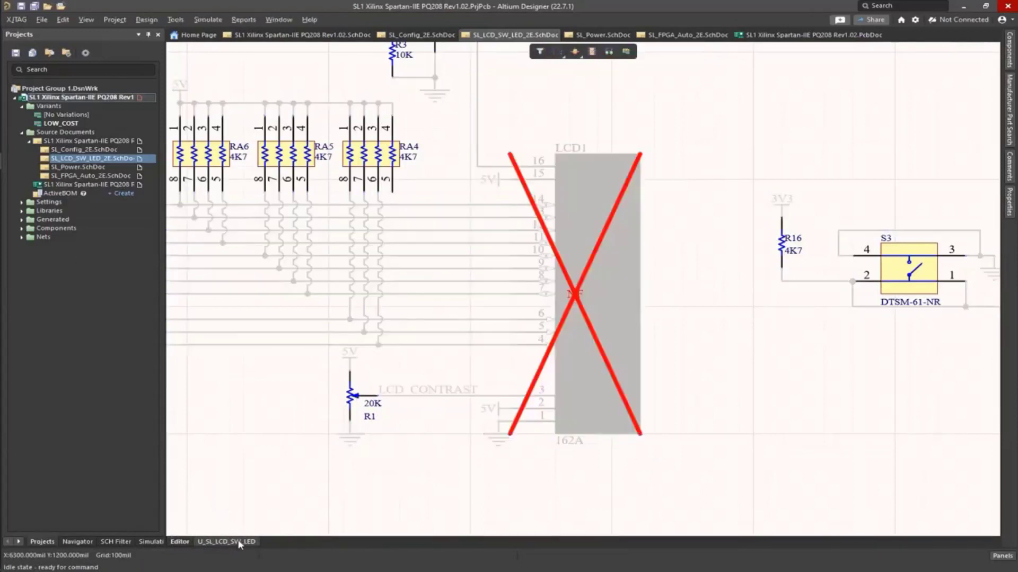
ctrl+scroll(557, 281, down, 5)
ctrl+scroll(557, 282, up, 2)
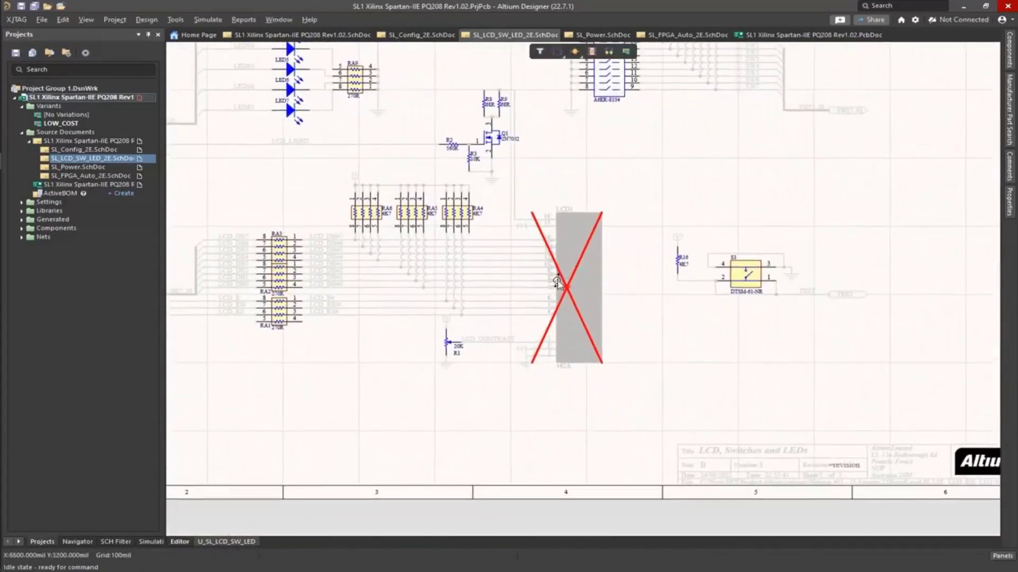
right_drag(557, 282, 557, 323)
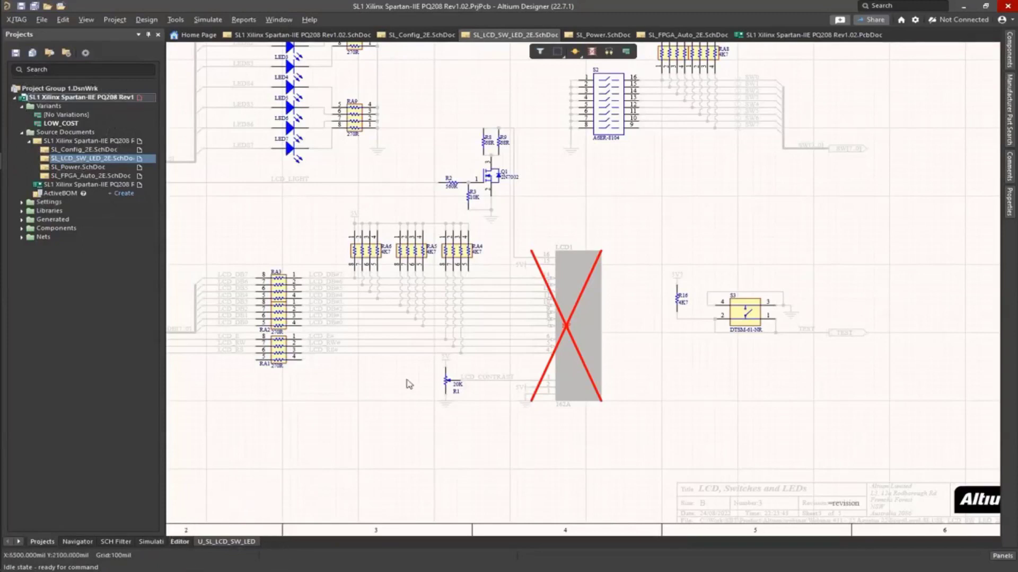
ctrl+scroll(446, 377, down, 5)
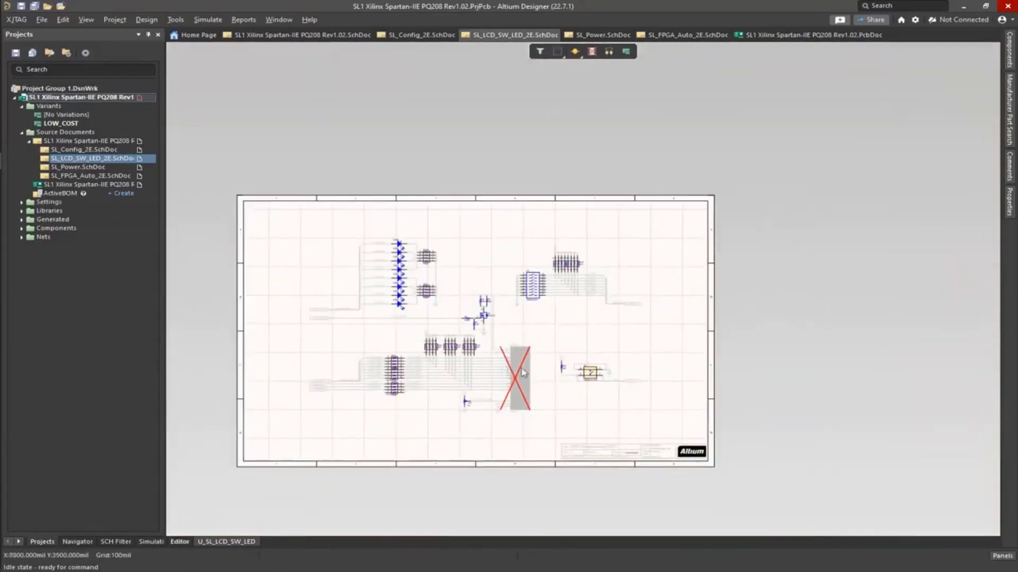
ctrl+scroll(515, 374, up, 4)
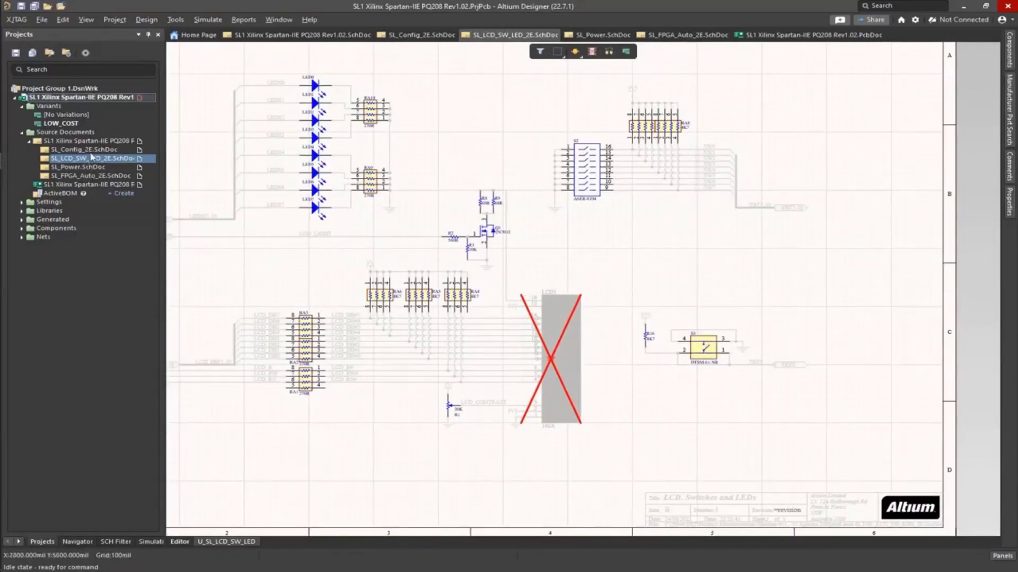
right_drag(558, 249, 590, 274)
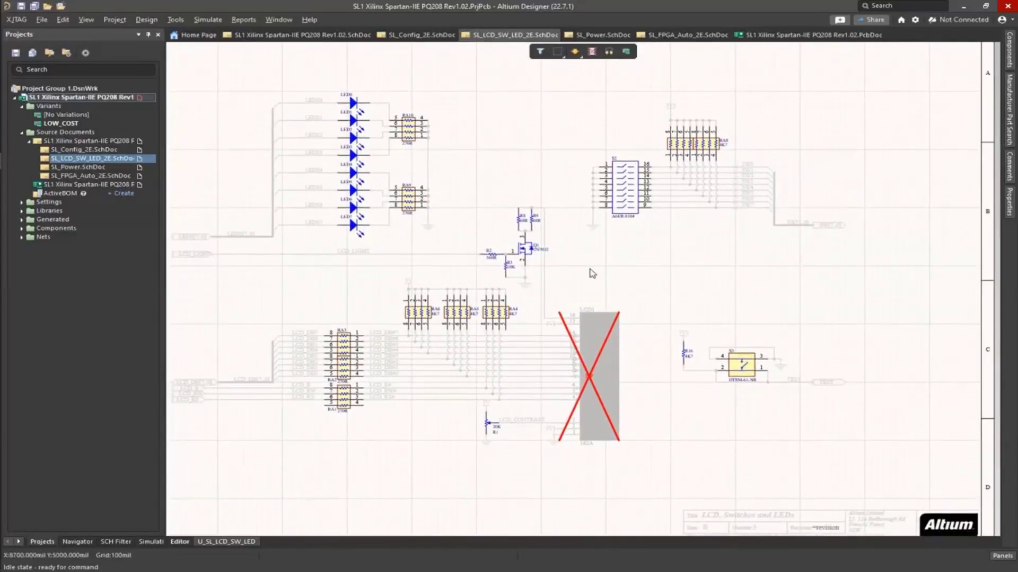
- Jump to component C1 in the schematics and dismiss the message list covering it
text(jcC1)
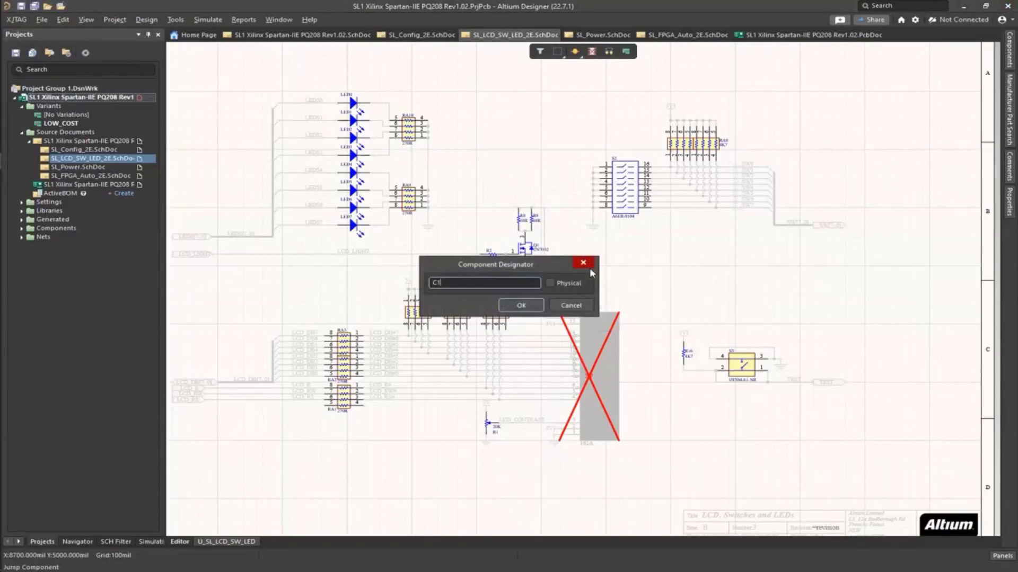
key(Return)
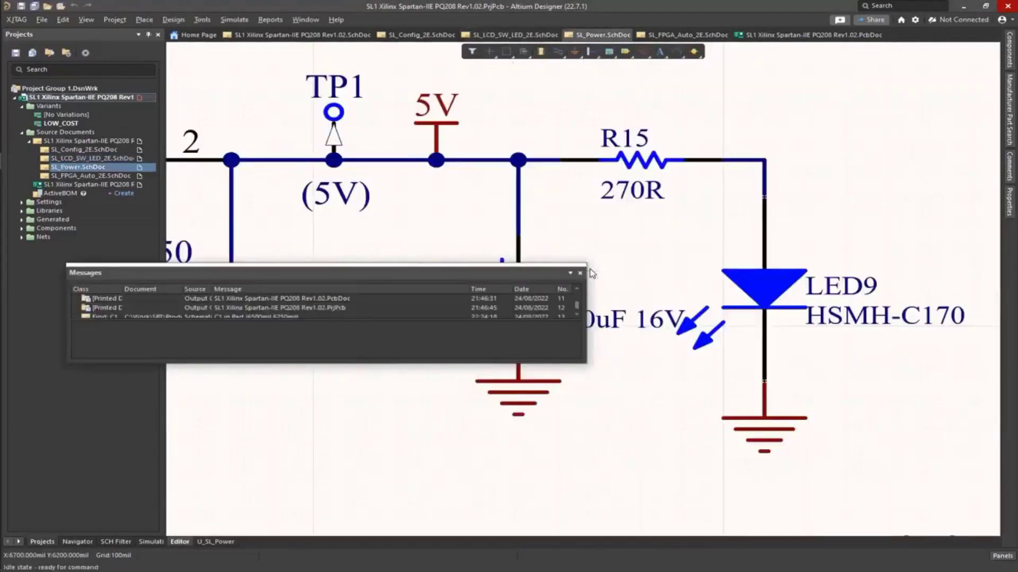
click(580, 273)
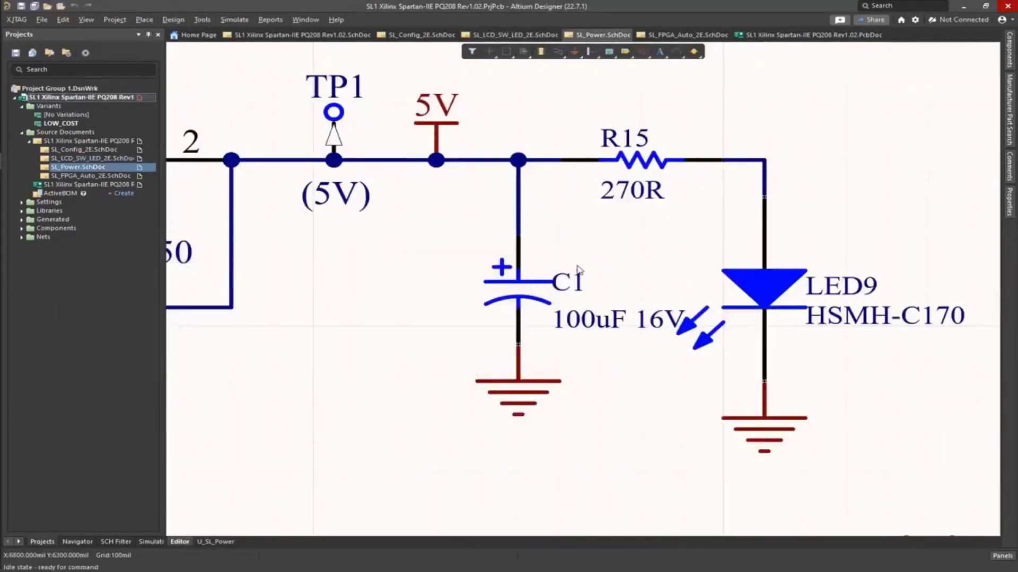
- Inspect C1's value for the LOW_COST variant in the compiled U_SL_Power view
click(215, 542)
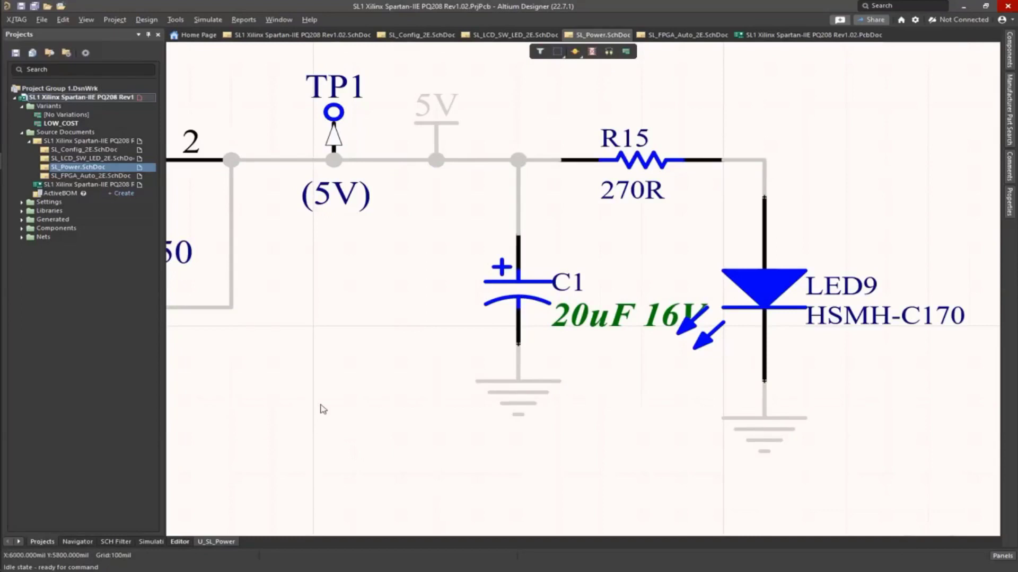
ctrl+scroll(615, 359, down, 3)
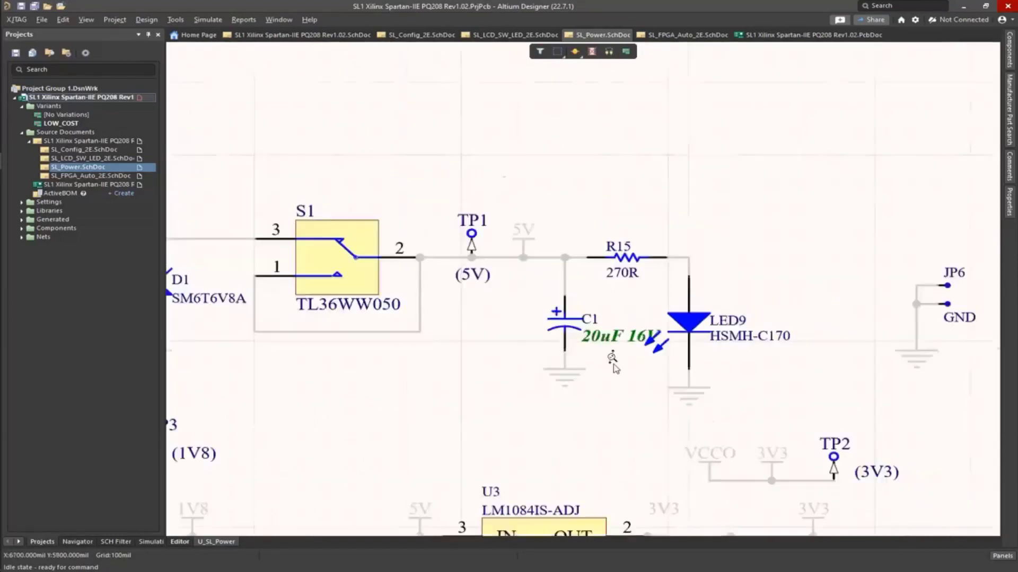
right_drag(616, 361, 621, 356)
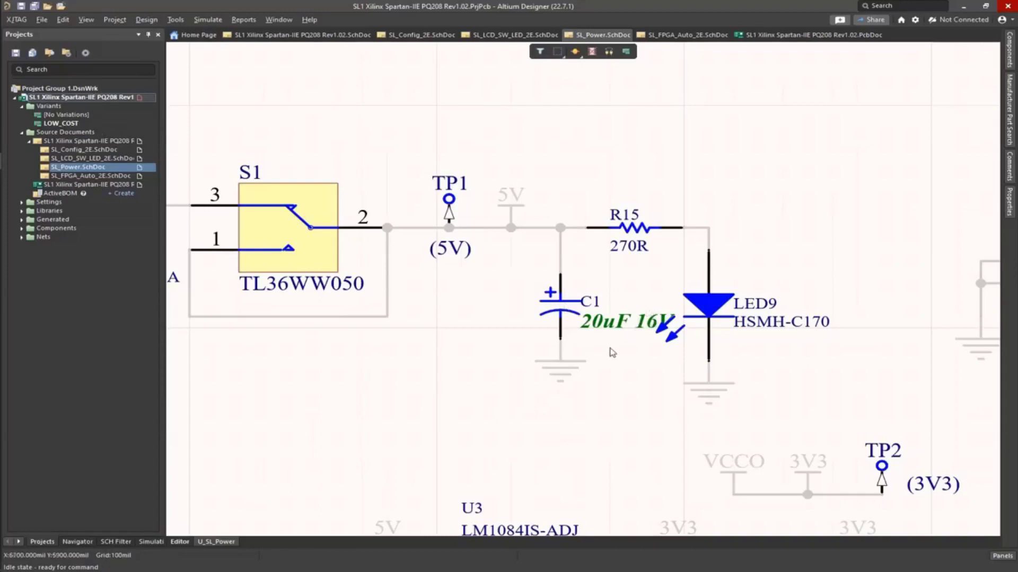
- Activate [No Variations] and inspect C1's original value and its surroundings in the power schematic
click(78, 116)
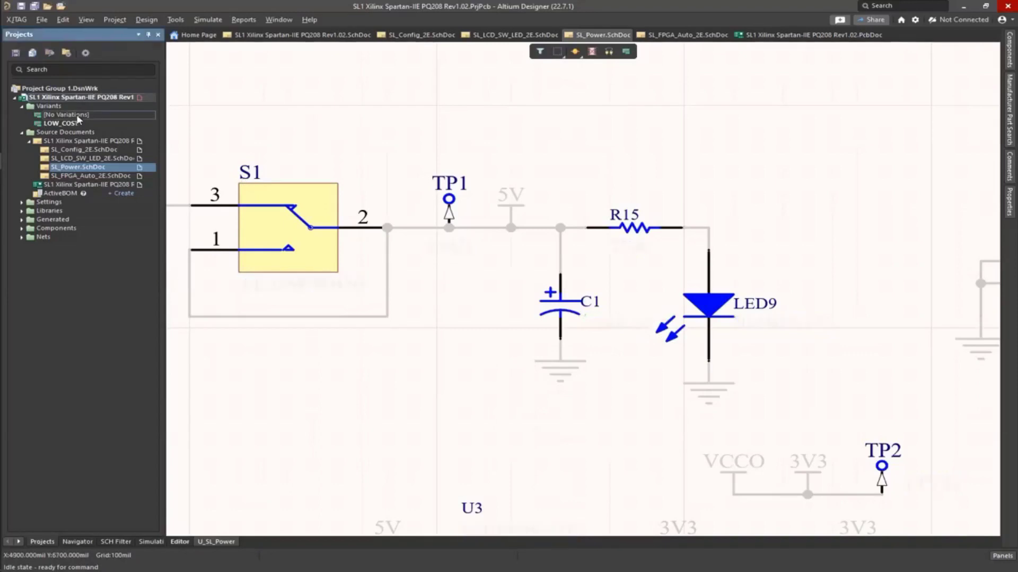
ctrl+scroll(627, 333, up, 5)
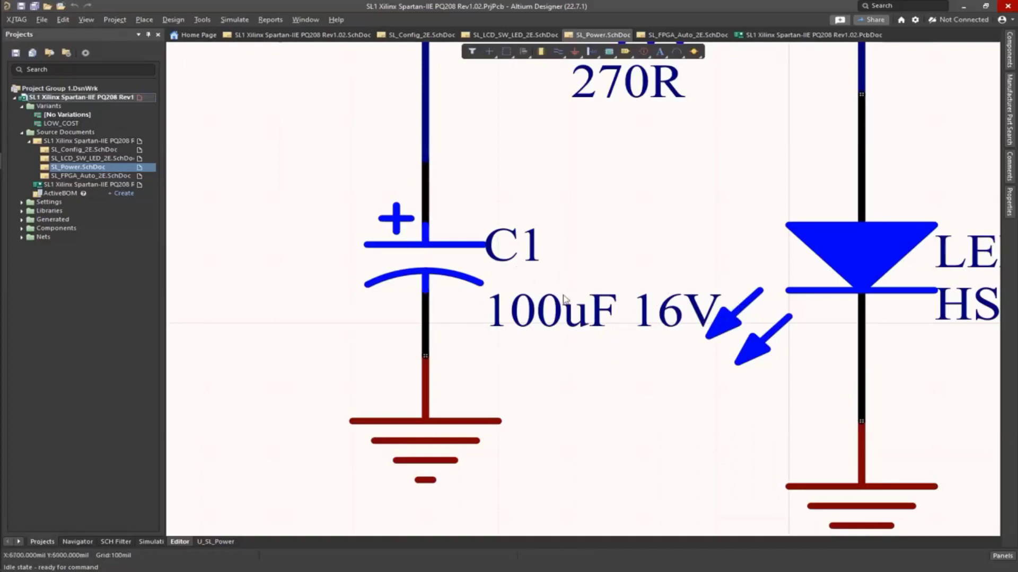
right_drag(654, 368, 620, 368)
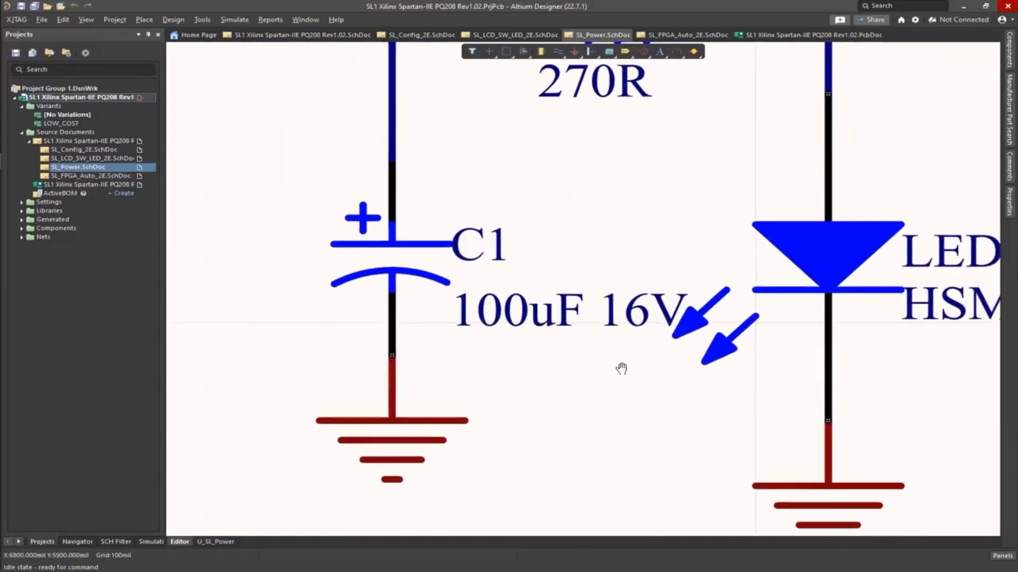
ctrl+scroll(546, 233, down, 4)
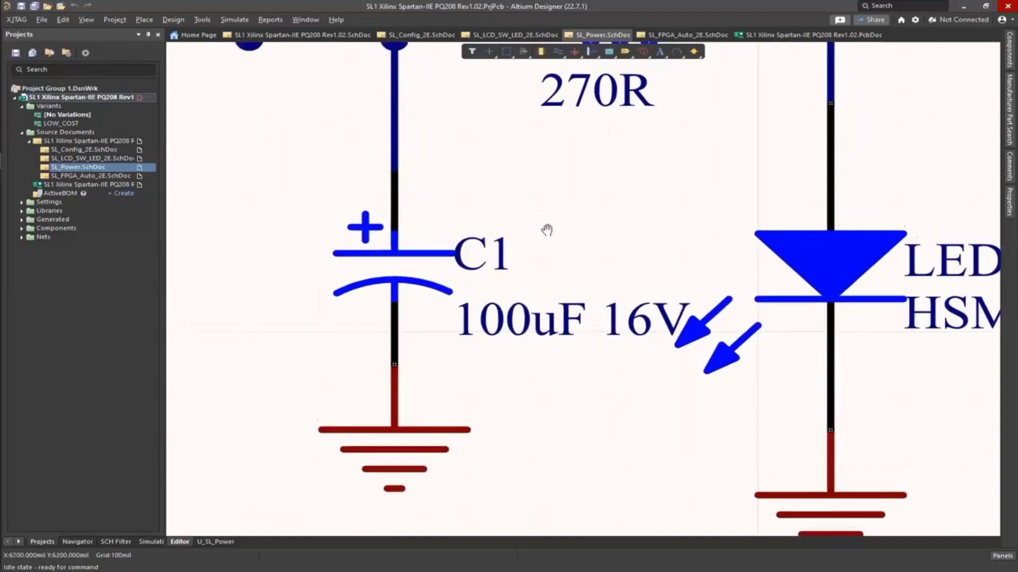
middle_drag(550, 246, 549, 246)
right_drag(550, 248, 547, 233)
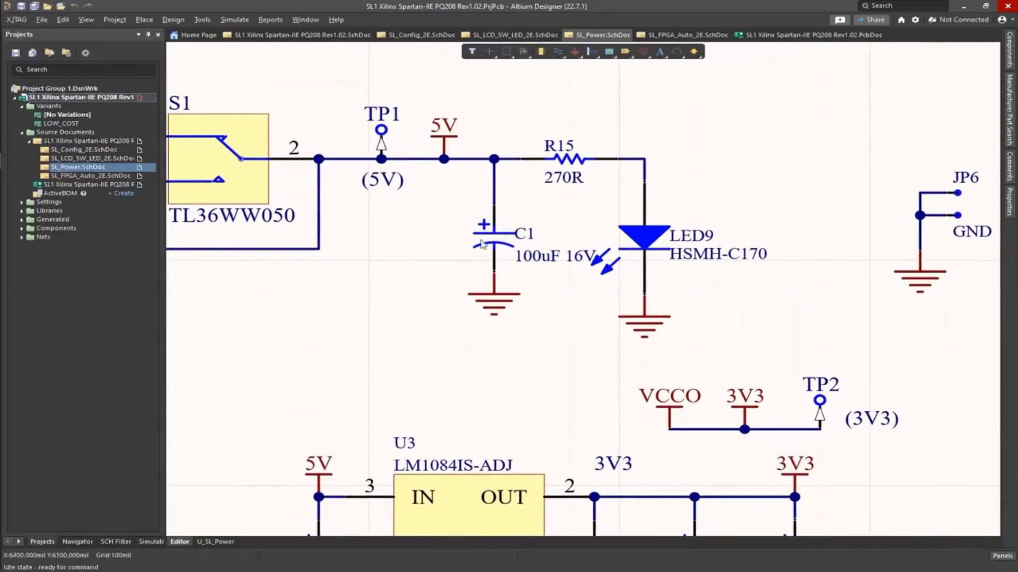
- Make LOW_COST the active variant again and inspect C1's varied value in the compiled U_SL_Power view
click(63, 124)
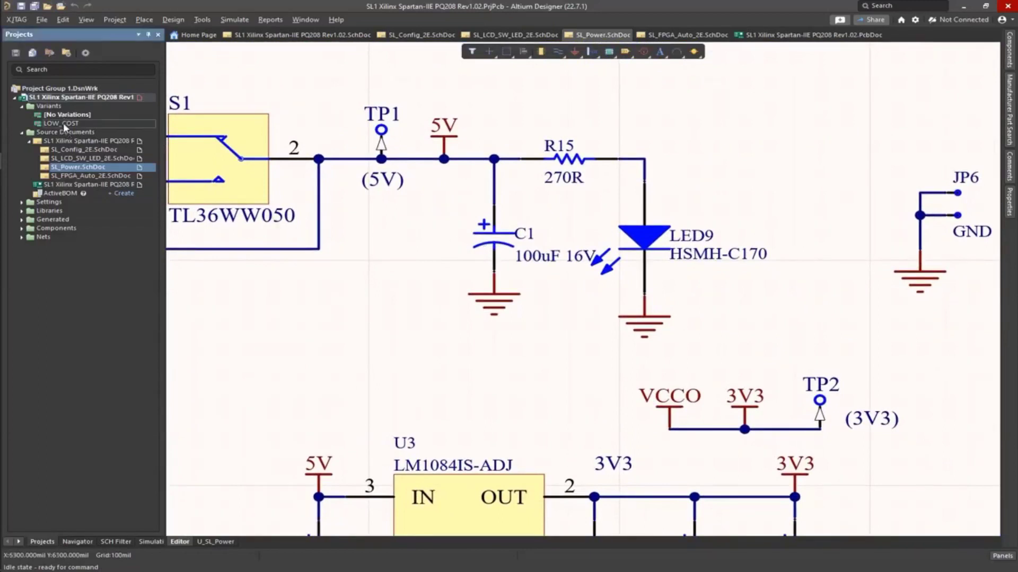
double_click(64, 126)
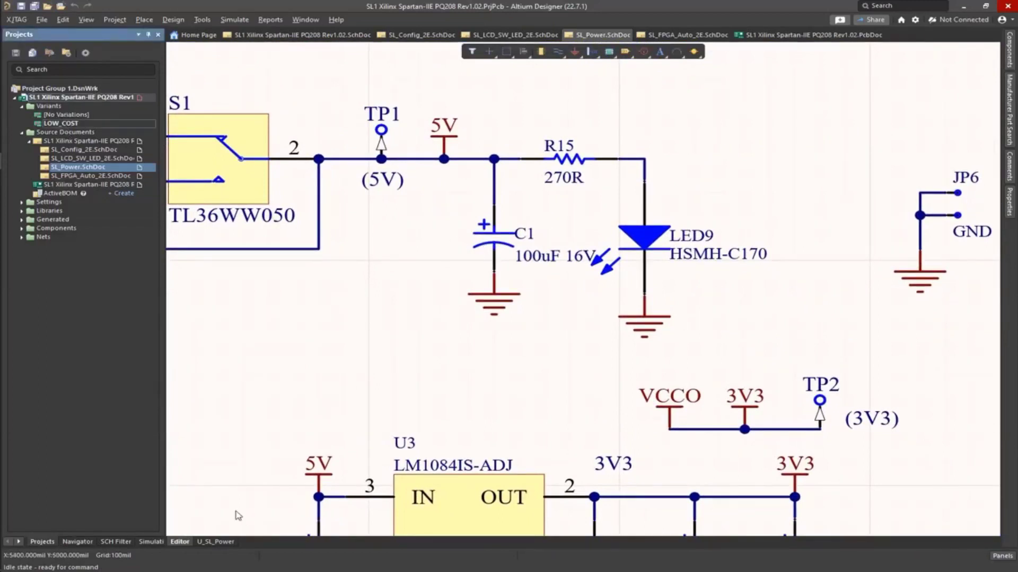
click(214, 542)
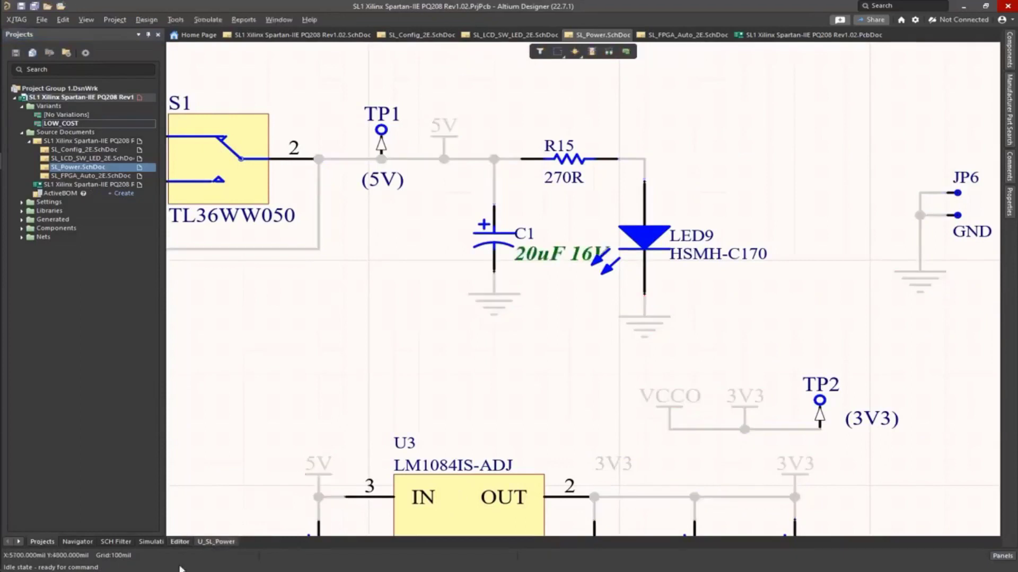
right_drag(567, 280, 535, 318)
ctrl+scroll(536, 316, up, 2)
ctrl+scroll(535, 317, up, 3)
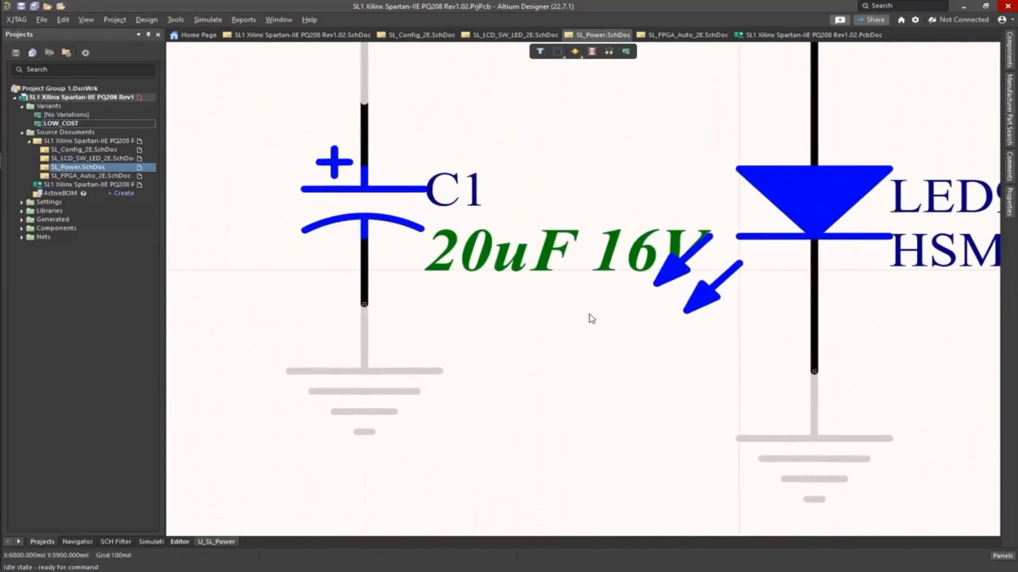
ctrl+scroll(556, 320, down, 5)
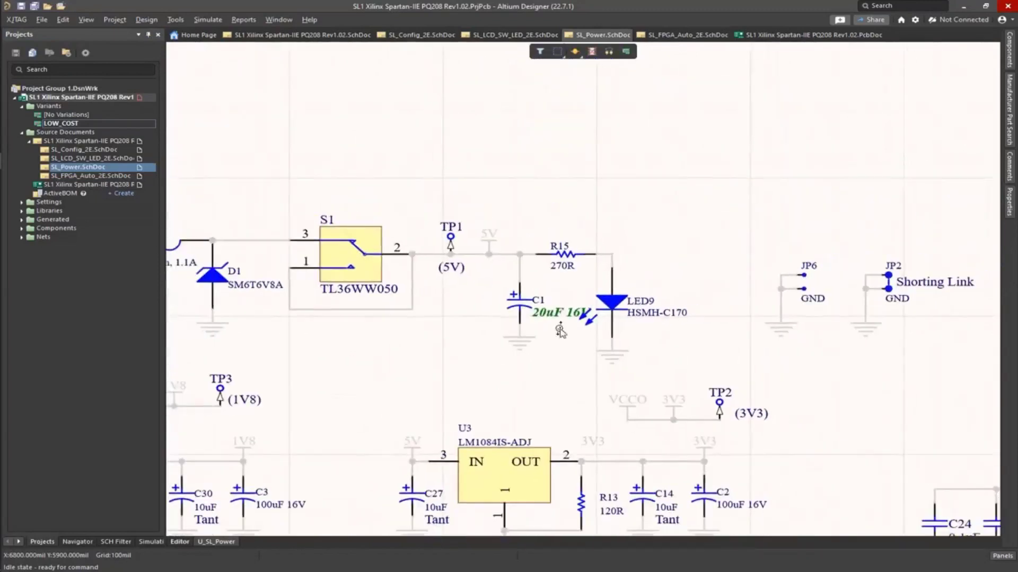
right_drag(560, 330, 674, 261)
ctrl+scroll(618, 269, down, 2)
ctrl+scroll(675, 262, up, 3)
ctrl+scroll(675, 261, up, 4)
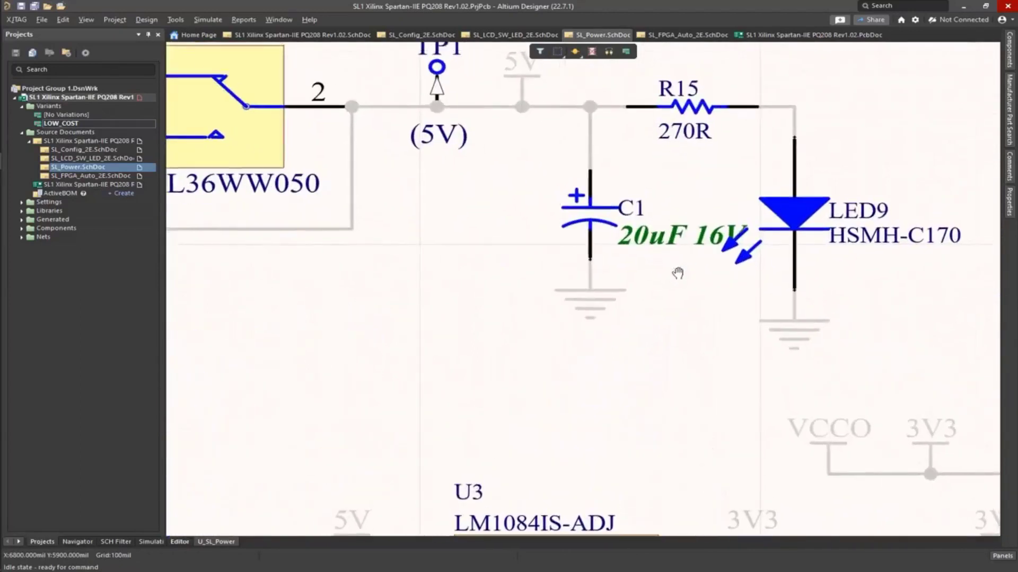
right_drag(665, 307, 640, 353)
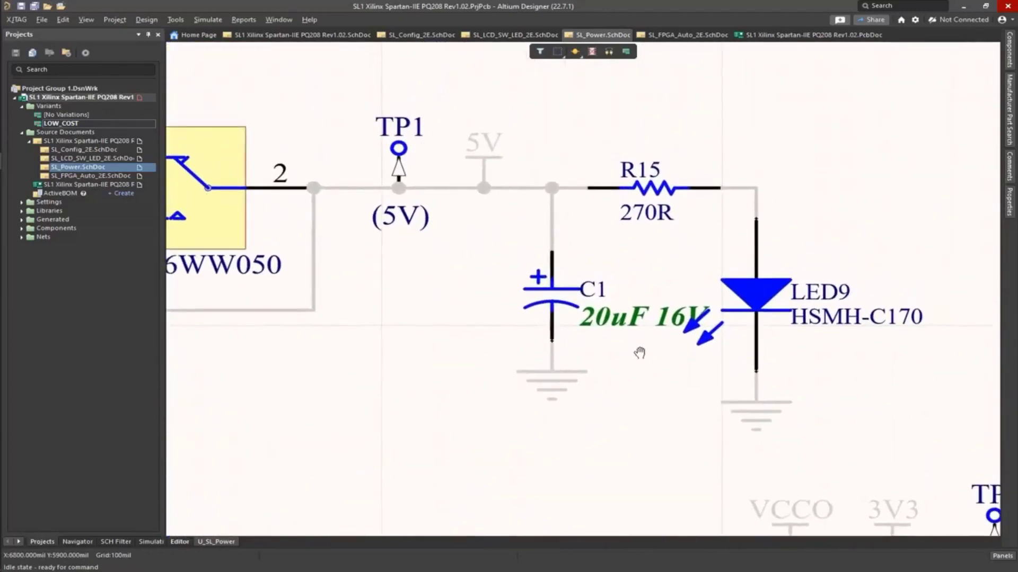
- Examine the whole compiled U_SL_Power sheet to see how C1 stands out from the unvaried components
ctrl+scroll(640, 353, down, 5)
right_drag(696, 307, 696, 310)
ctrl+scroll(696, 309, down, 4)
ctrl+scroll(695, 306, up, 3)
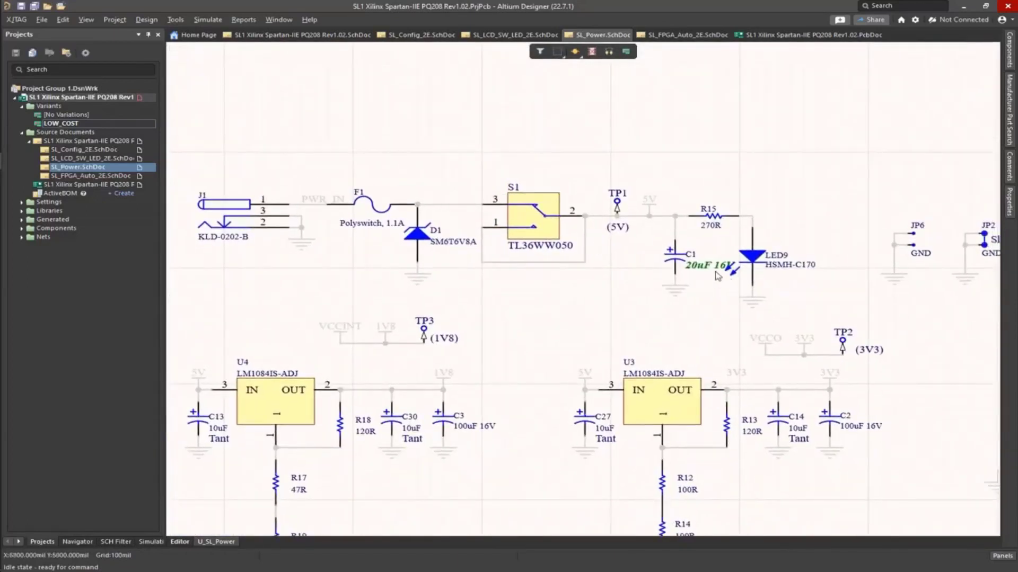
ctrl+scroll(600, 292, up, 1)
right_drag(600, 297, 599, 293)
ctrl+scroll(599, 293, down, 3)
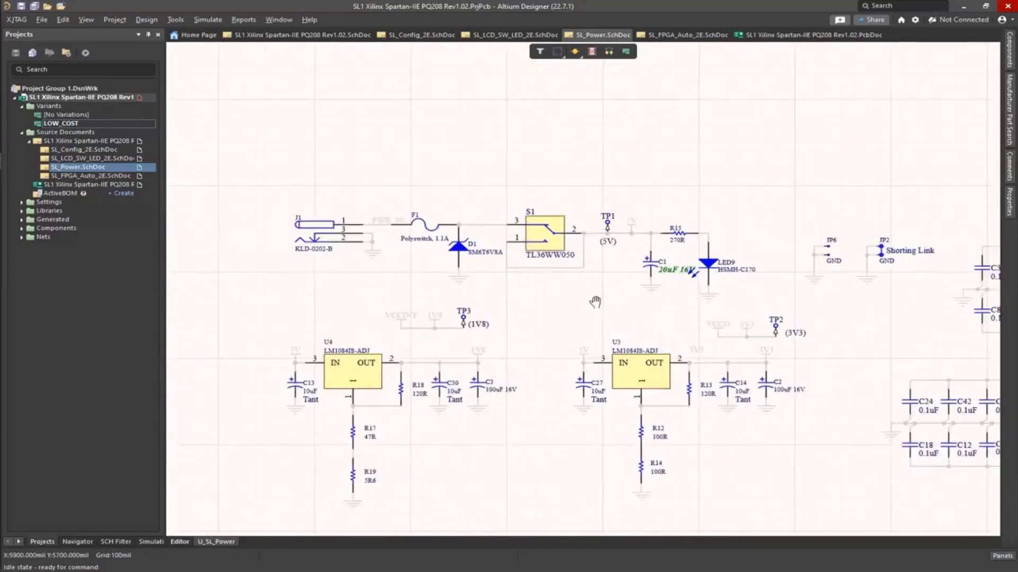
ctrl+scroll(611, 294, down, 3)
right_drag(611, 294, 571, 302)
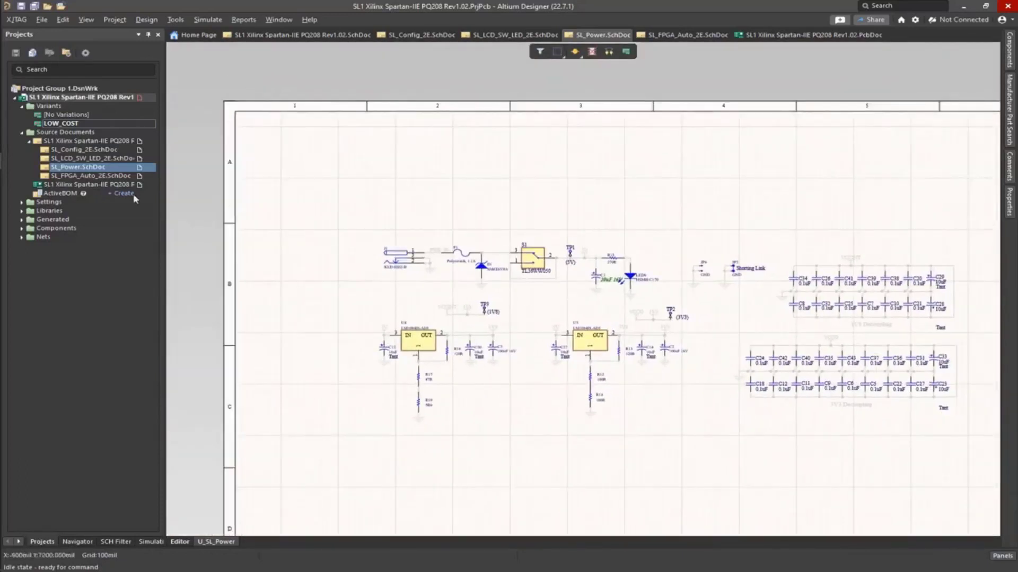
- Open SL_LCD_SW_LED_2E.SchDoc and examine the not-fitted cross and NF text on LCD1 in its compiled view
click(101, 159)
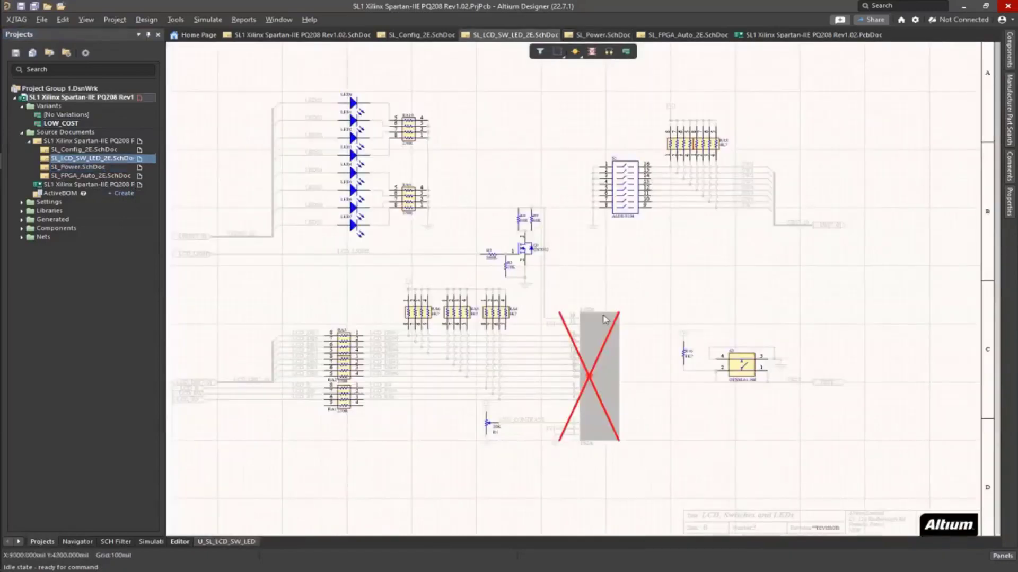
ctrl+scroll(581, 401, up, 3)
scroll(577, 300, down, 1)
right_drag(729, 273, 720, 313)
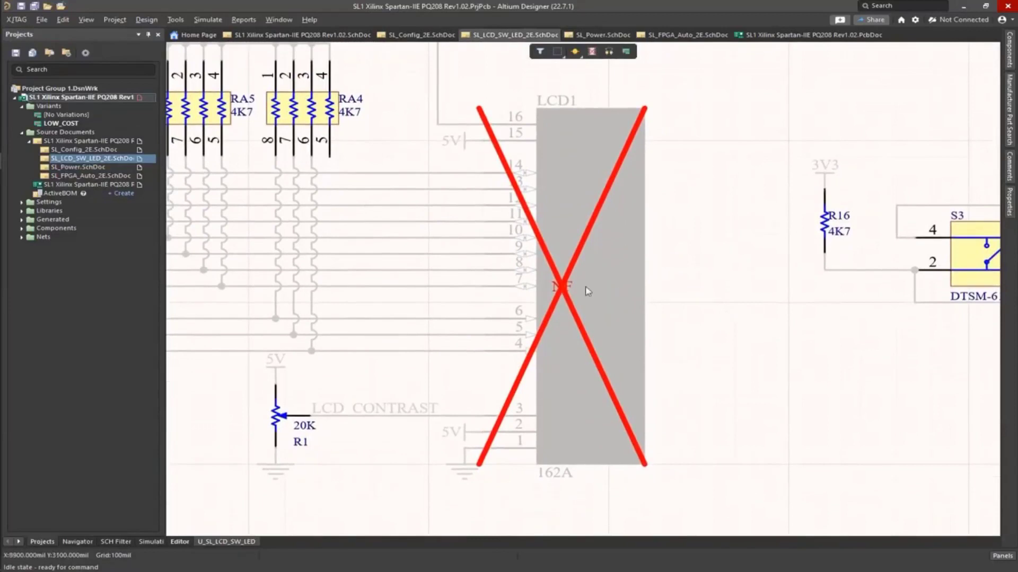
ctrl+scroll(539, 278, up, 1)
ctrl+scroll(540, 279, up, 5)
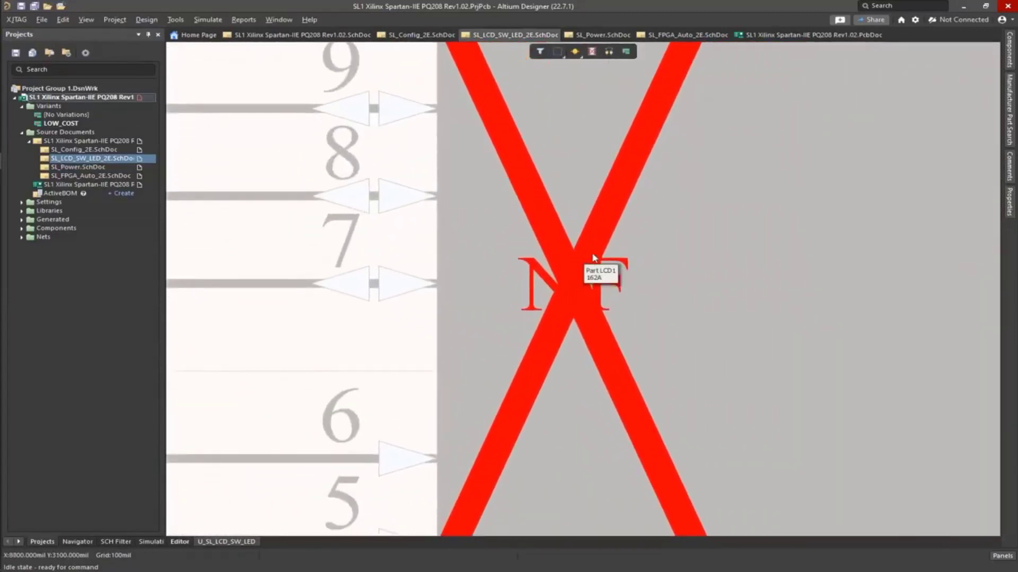
ctrl+scroll(609, 257, down, 4)
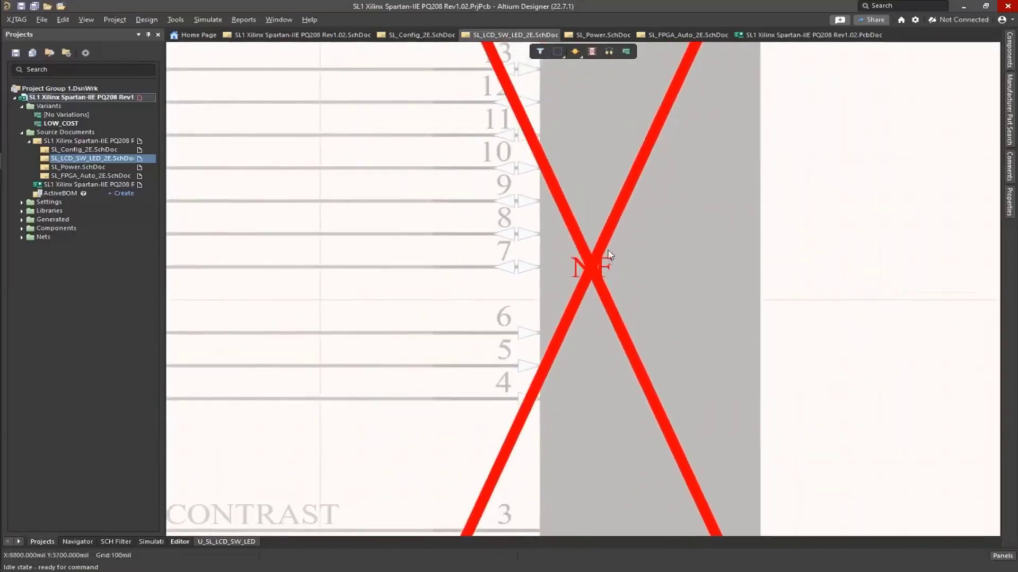
right_drag(638, 246, 508, 382)
right_drag(605, 275, 625, 379)
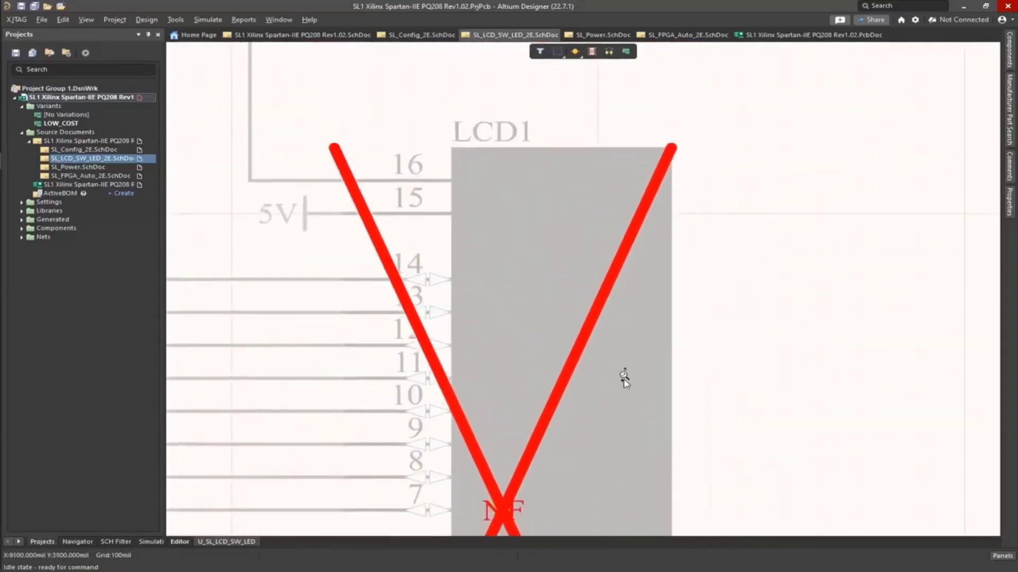
ctrl+scroll(624, 378, down, 5)
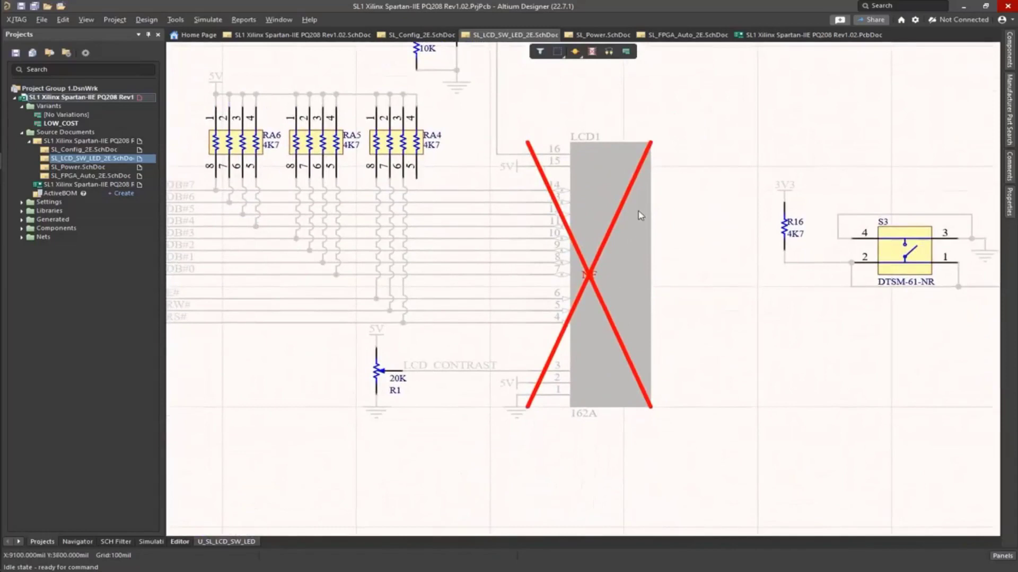
ctrl+scroll(639, 231, down, 3)
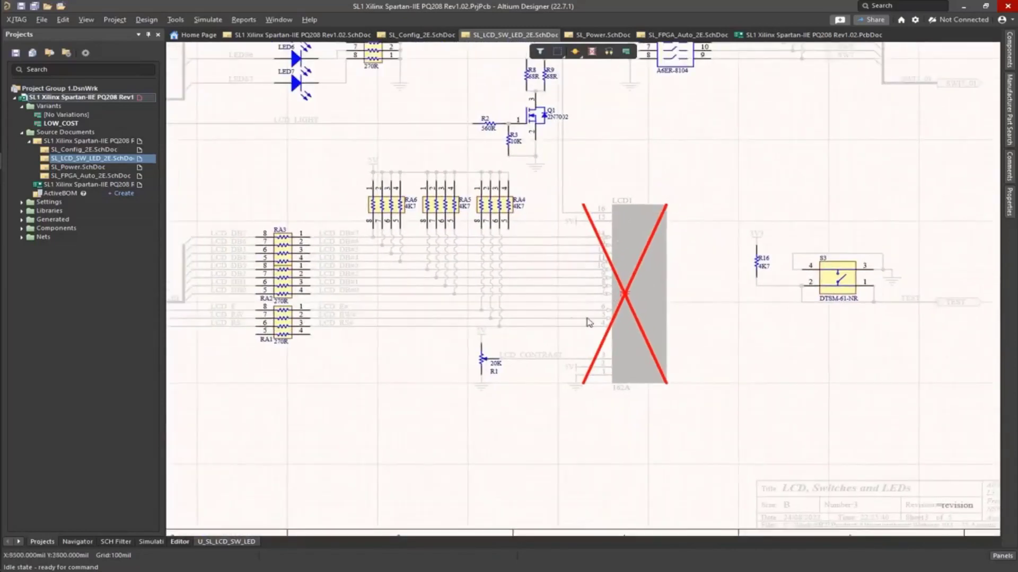
ctrl+scroll(640, 273, down, 3)
ctrl+scroll(642, 268, up, 3)
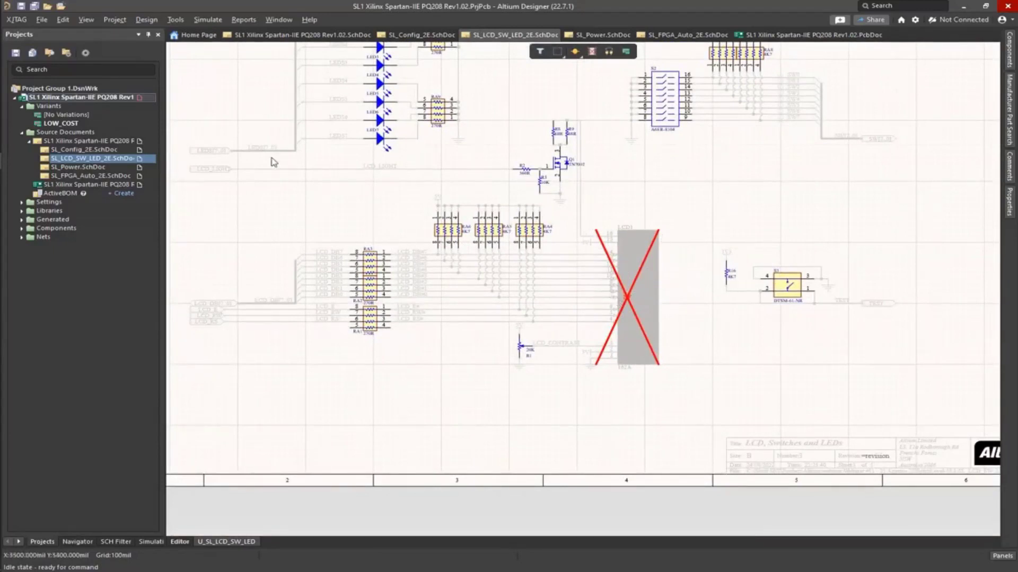
- Open the project's variant management, review the LOW_COST parameters of C1 and C7, and close it with OK
click(120, 22)
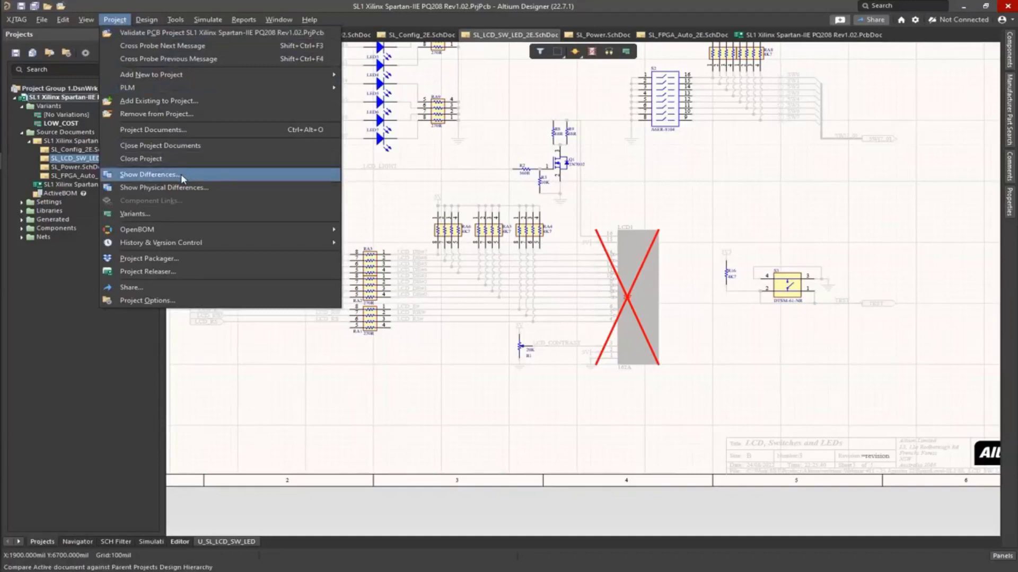
click(183, 216)
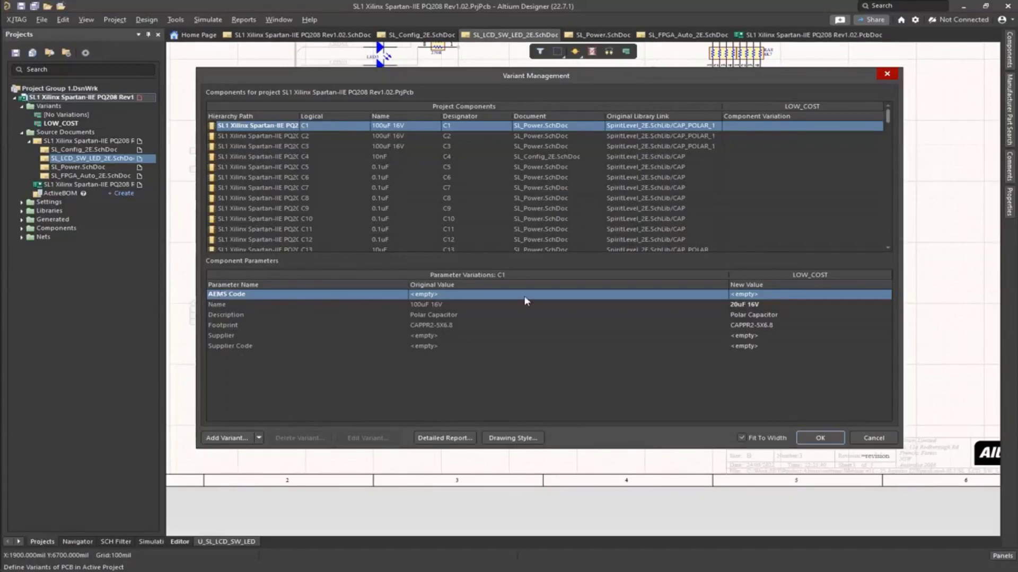
click(261, 188)
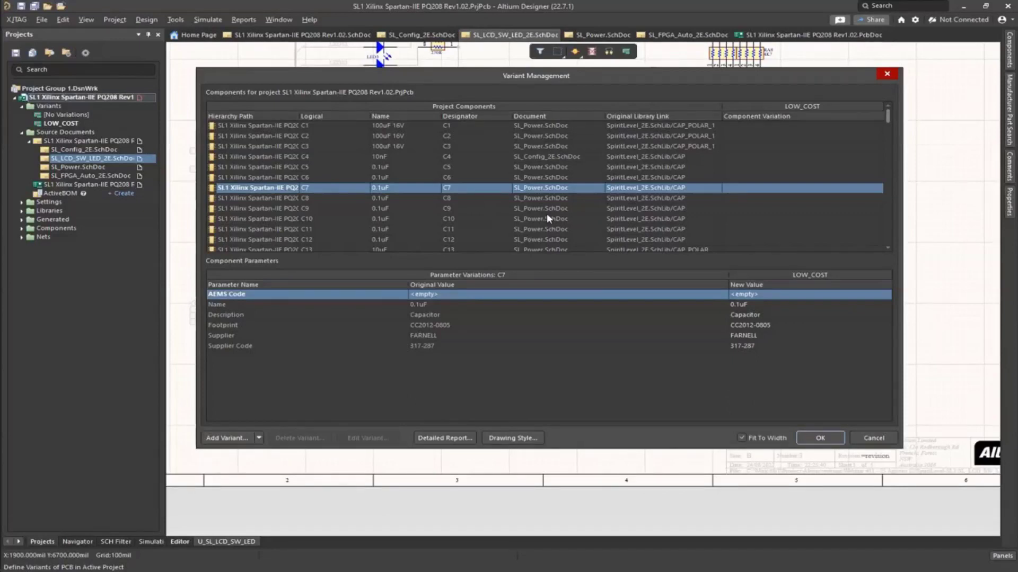
click(799, 441)
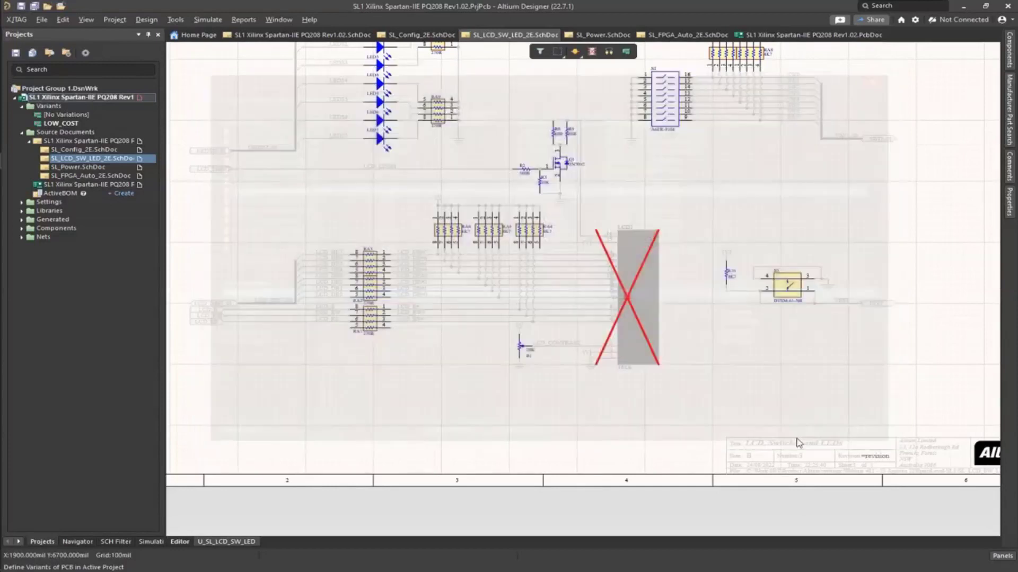
- Return to the editable view of SL_LCD_SW_LED_2E.SchDoc and look over the whole sheet with LCD1
click(180, 542)
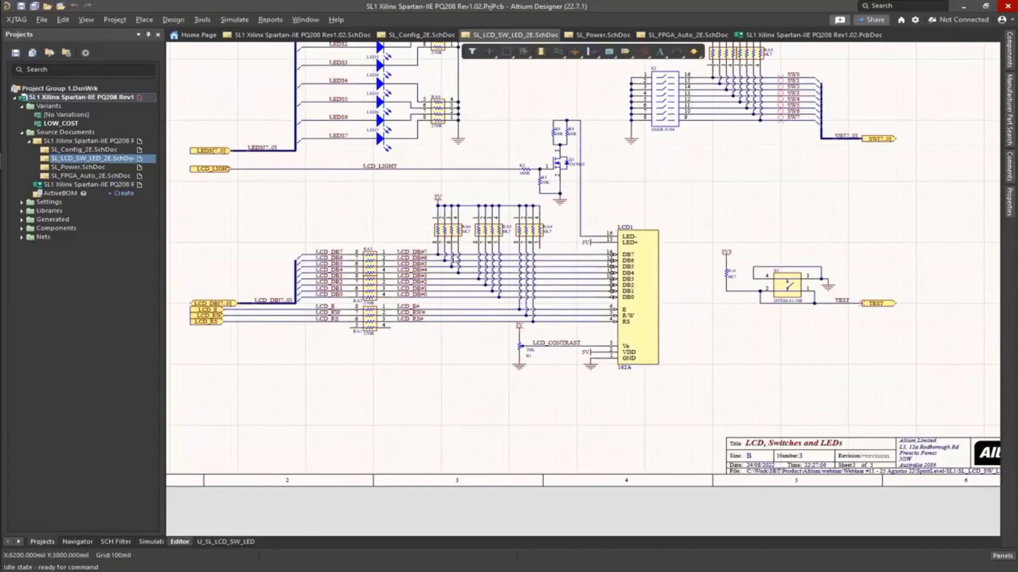
ctrl+scroll(455, 259, down, 2)
right_drag(455, 259, 551, 334)
ctrl+scroll(458, 330, up, 1)
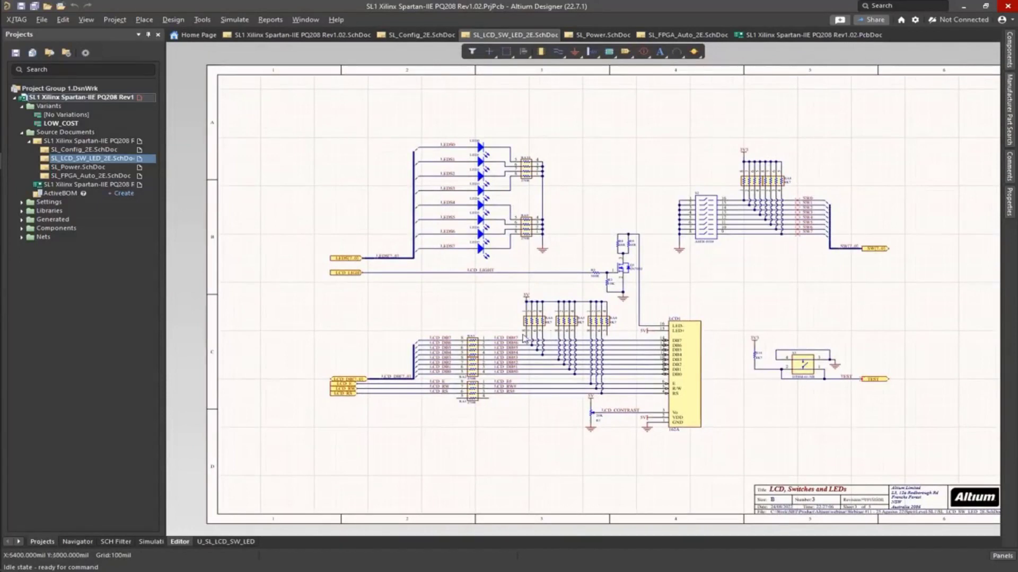
ctrl+scroll(617, 286, up, 1)
ctrl+scroll(618, 286, down, 2)
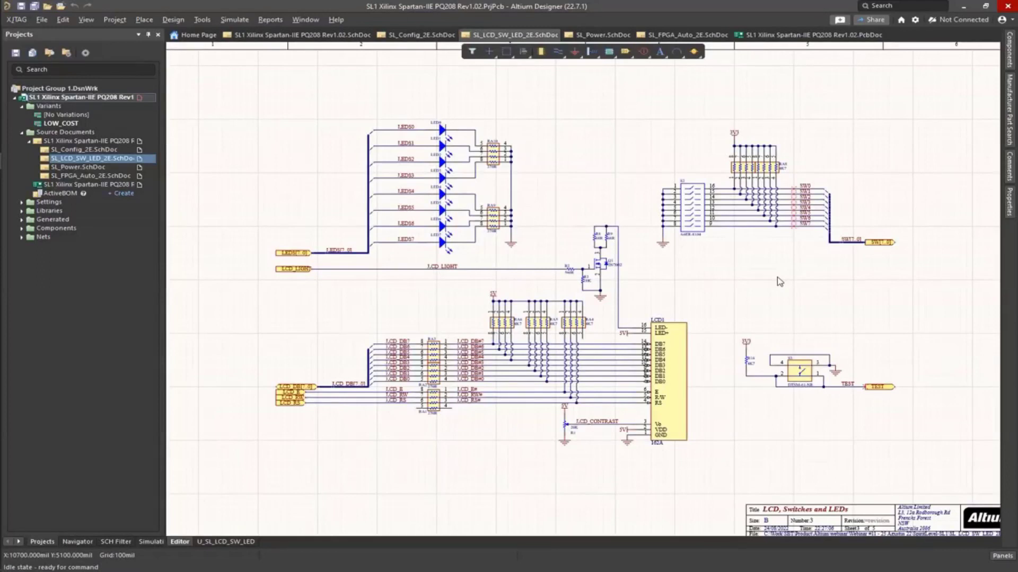
- Open the project's PCB document and show the board in 3D
click(91, 187)
ctrl+scroll(475, 291, down, 2)
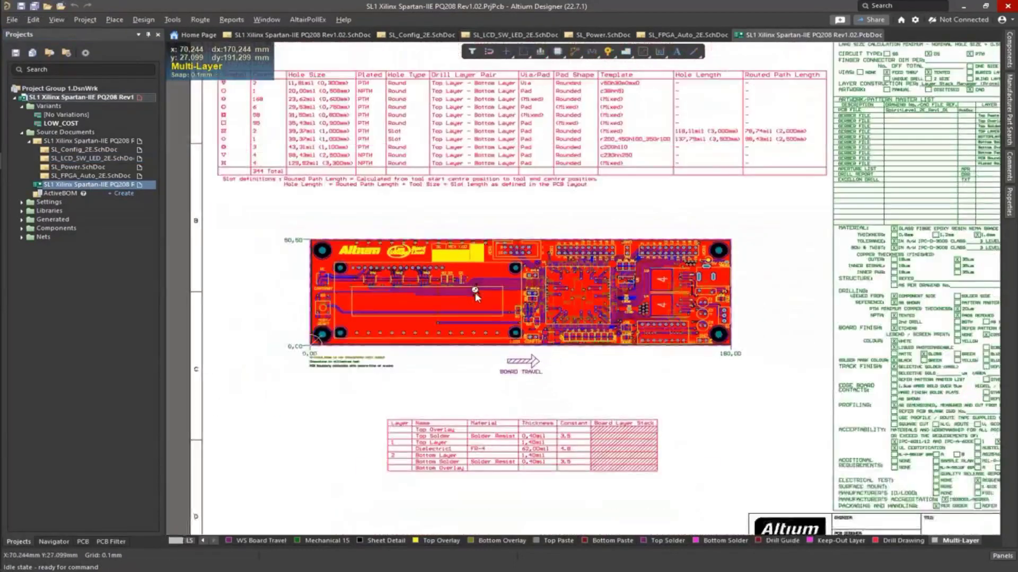
ctrl+scroll(476, 292, up, 3)
right_drag(476, 291, 563, 297)
ctrl+scroll(563, 296, down, 2)
key(3)
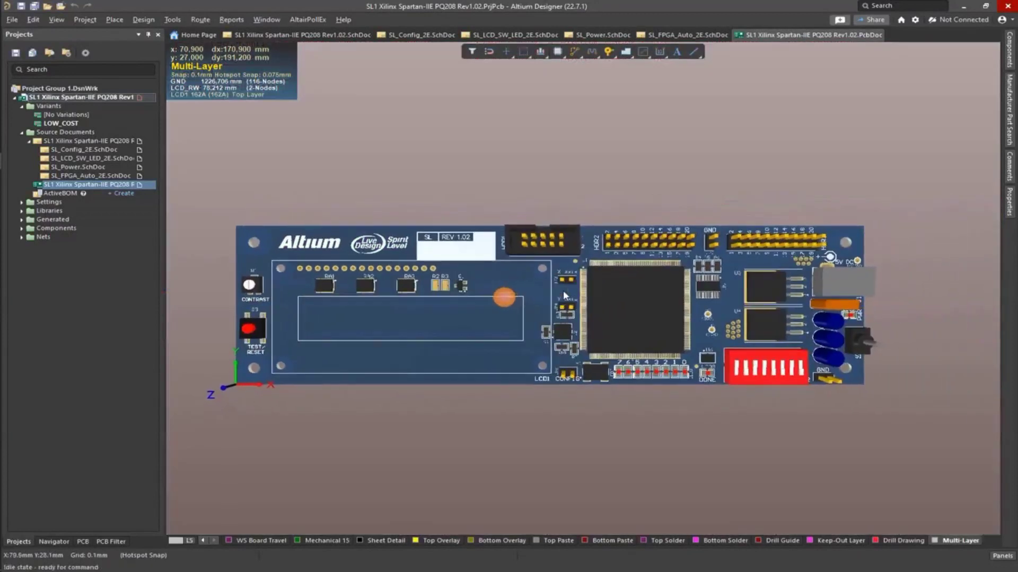
- Examine the LCD1 area of the 3D board under the LOW_COST variant from several angles
ctrl+scroll(469, 294, up, 3)
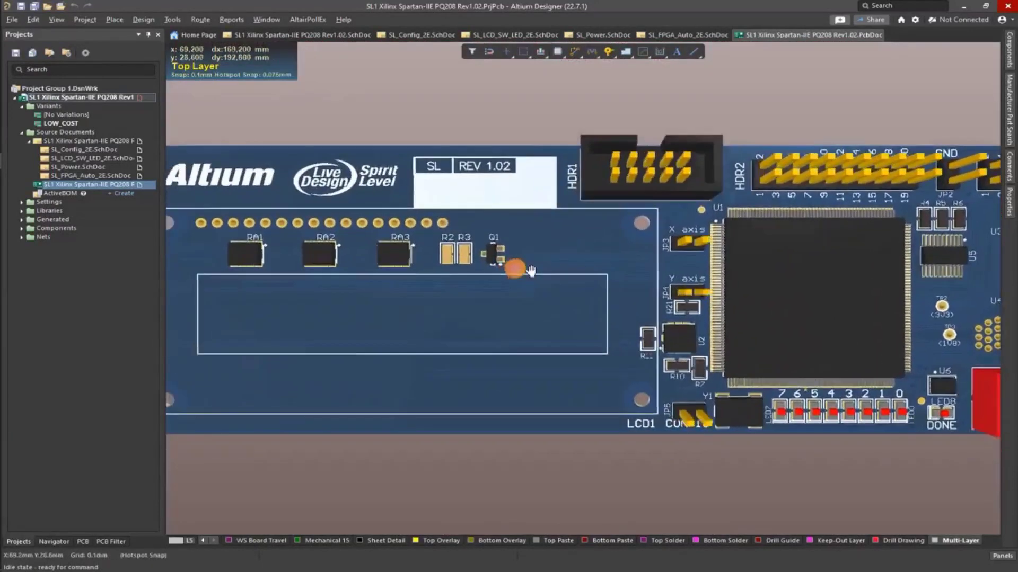
ctrl+scroll(523, 265, down, 4)
ctrl+scroll(532, 263, up, 4)
right_drag(532, 275, 488, 212)
right_drag(542, 251, 645, 312)
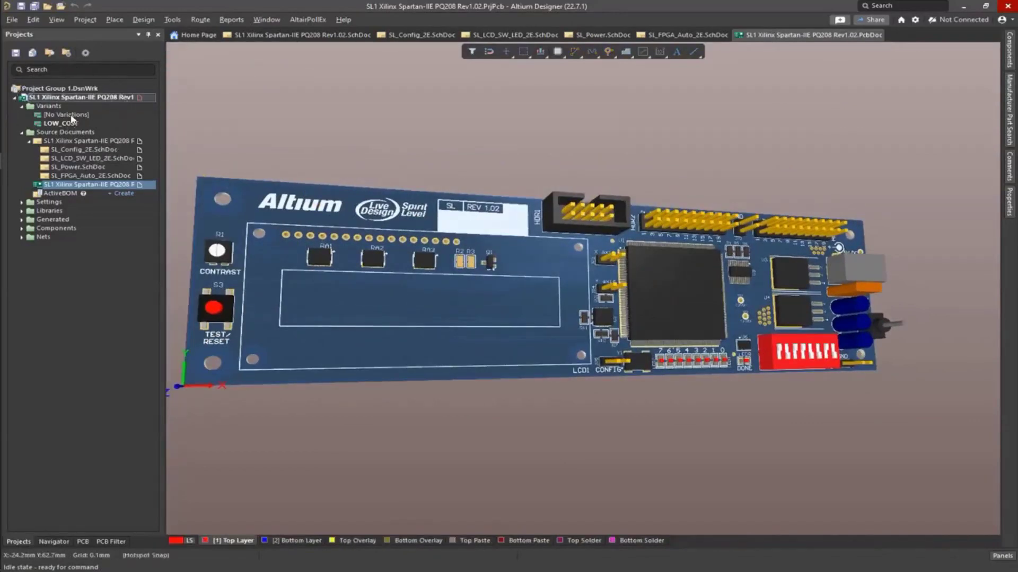
- Activate [No Variations] for the project, inspect LCD1 on the 3D board, and restore the straight-on board orientation
double_click(71, 115)
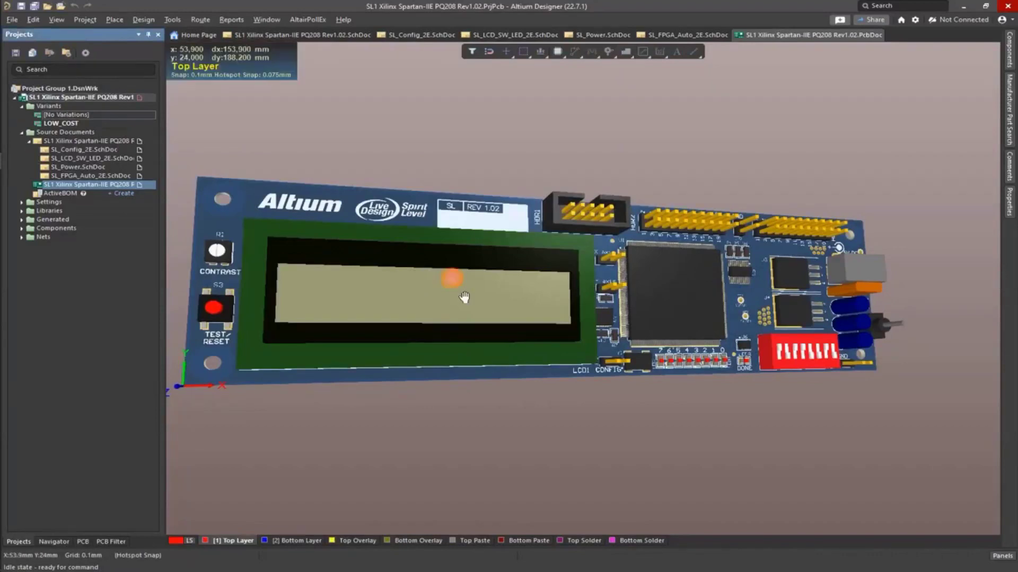
right_drag(454, 296, 502, 298)
shift+right_drag(600, 313, 407, 312)
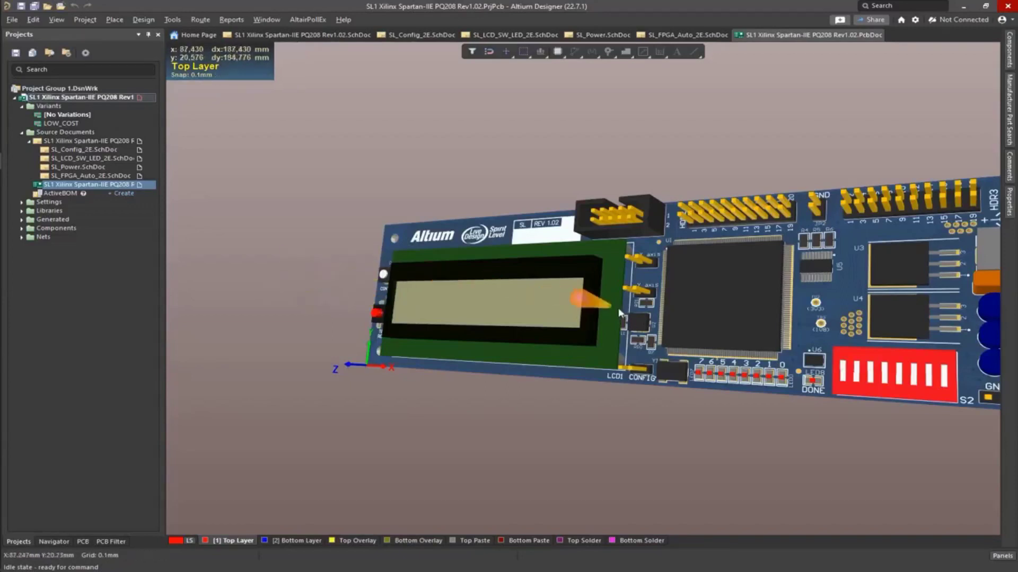
ctrl+scroll(618, 307, up, 2)
ctrl+scroll(619, 306, up, 2)
mouse_move(608, 293)
shift+right_down()
mouse_move(645, 153)
mouse_move(373, 158)
mouse_move(393, 275)
mouse_move(631, 298)
mouse_move(554, 275)
mouse_move(544, 297)
mouse_move(555, 295)
shift+right_up()
key(0)
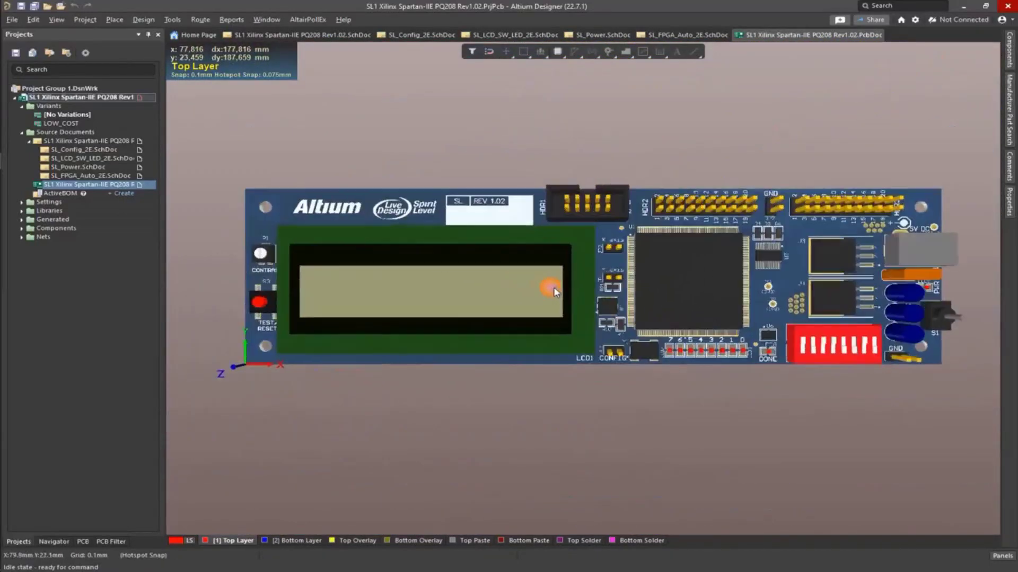
- Reactivate the LOW_COST variant and inspect the LCD1 location on the tilted 3D board up close
click(68, 122)
double_click(68, 123)
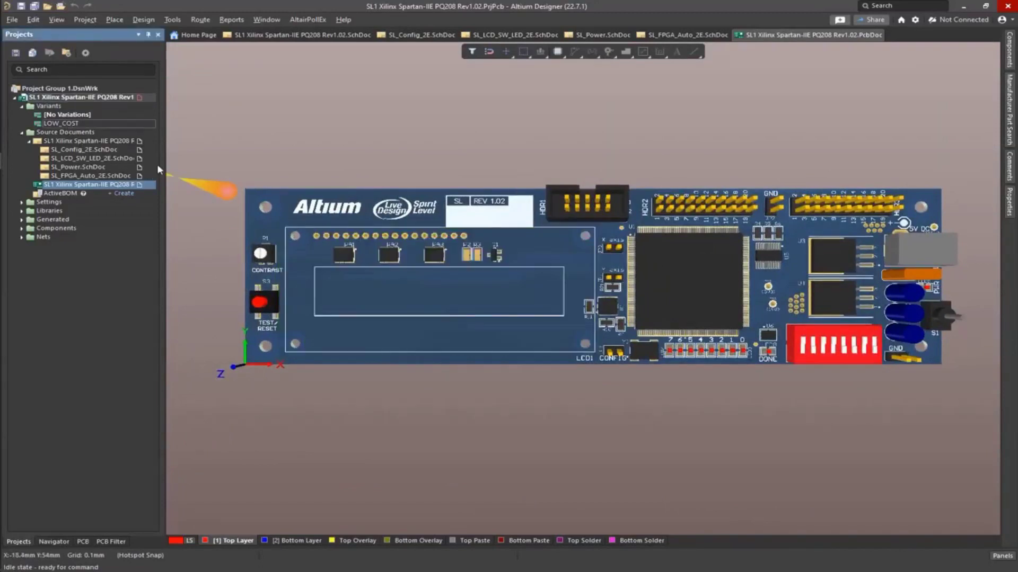
right_drag(492, 359, 530, 248)
ctrl+scroll(541, 381, up, 4)
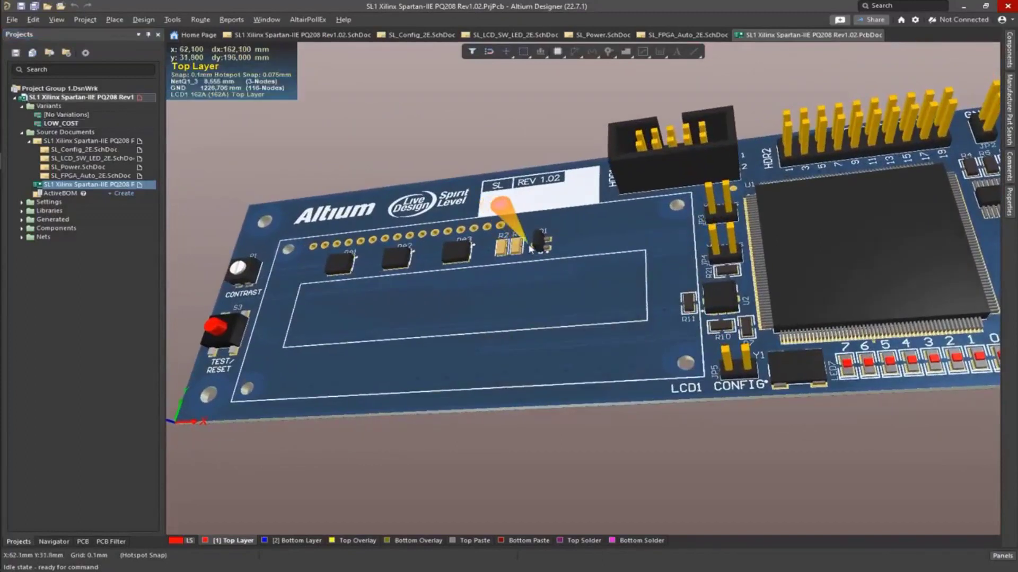
- Show the PCB in 2D and look over the layout around LCD1 and the rest of the board
key(2)
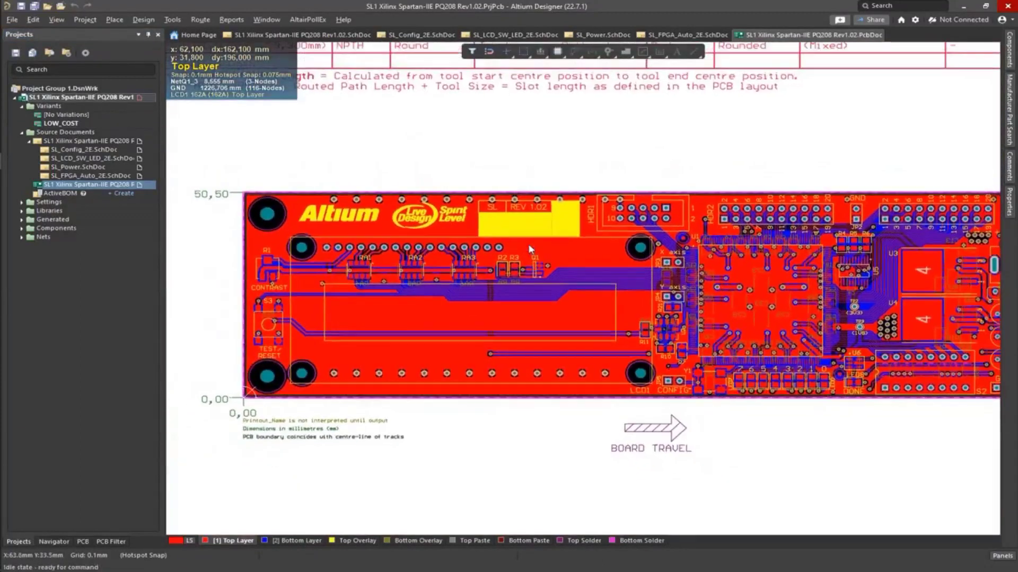
ctrl+scroll(518, 266, down, 3)
right_drag(516, 269, 484, 267)
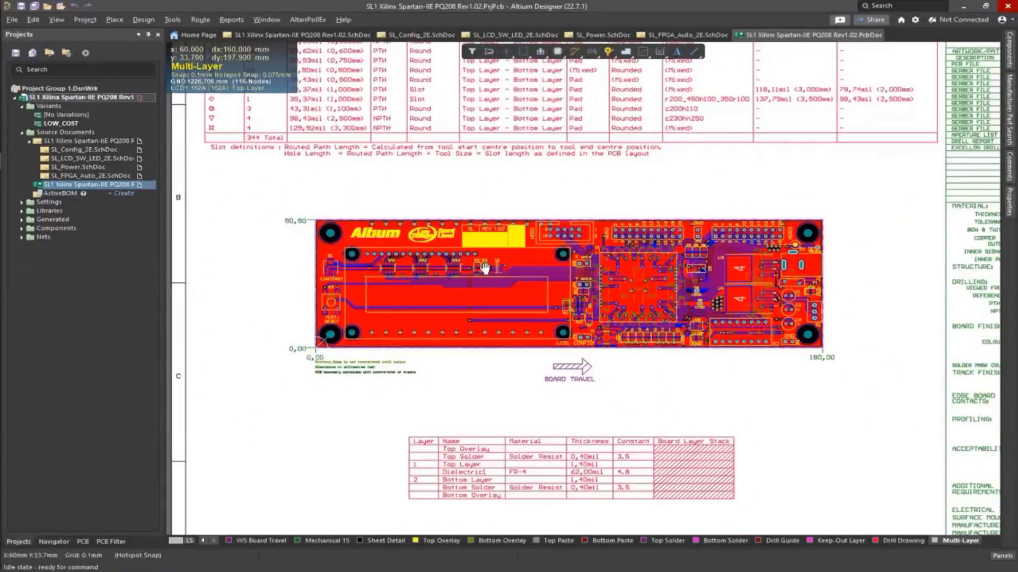
ctrl+scroll(652, 285, up, 4)
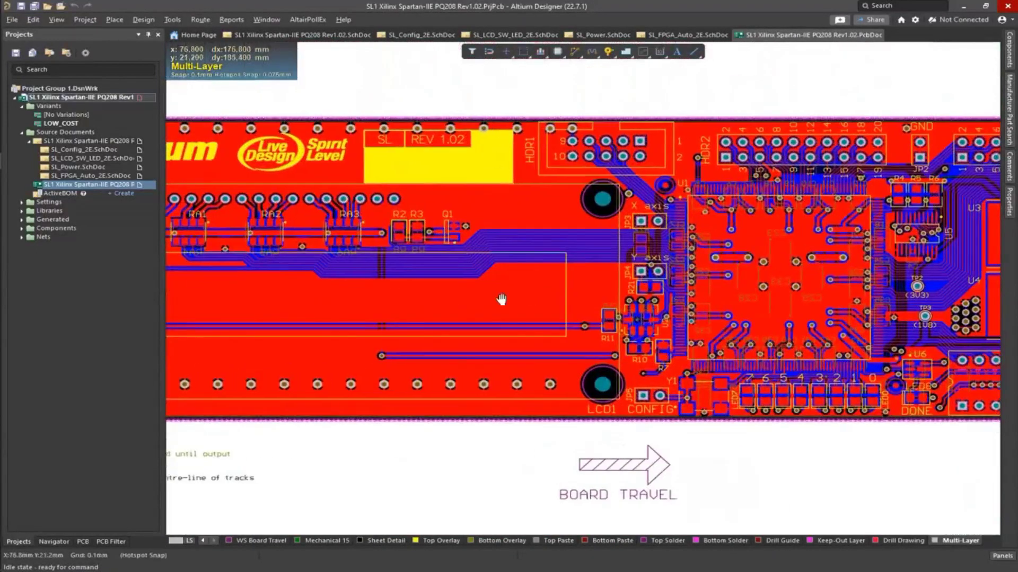
ctrl+scroll(812, 285, down, 3)
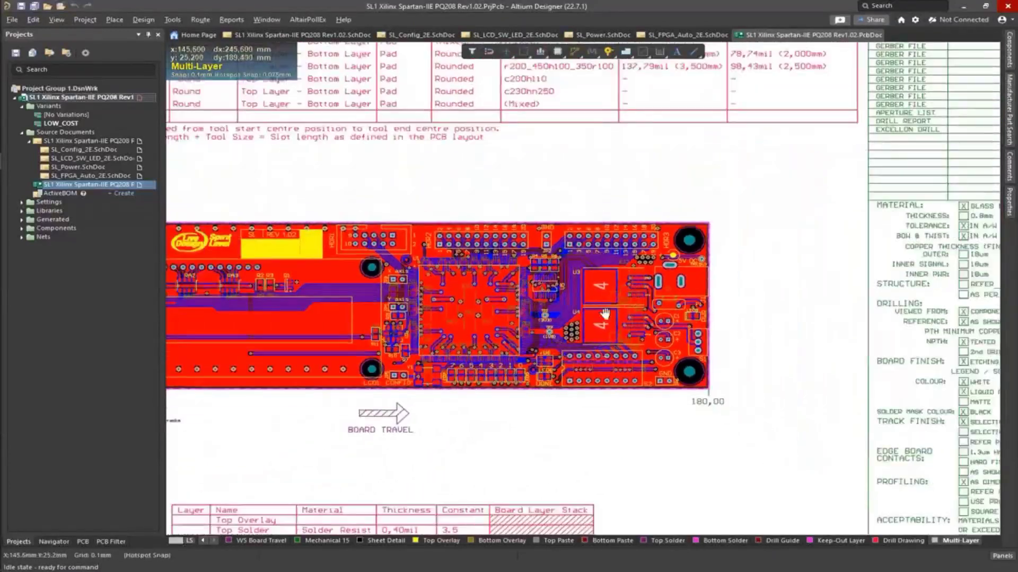
ctrl+scroll(812, 285, down, 2)
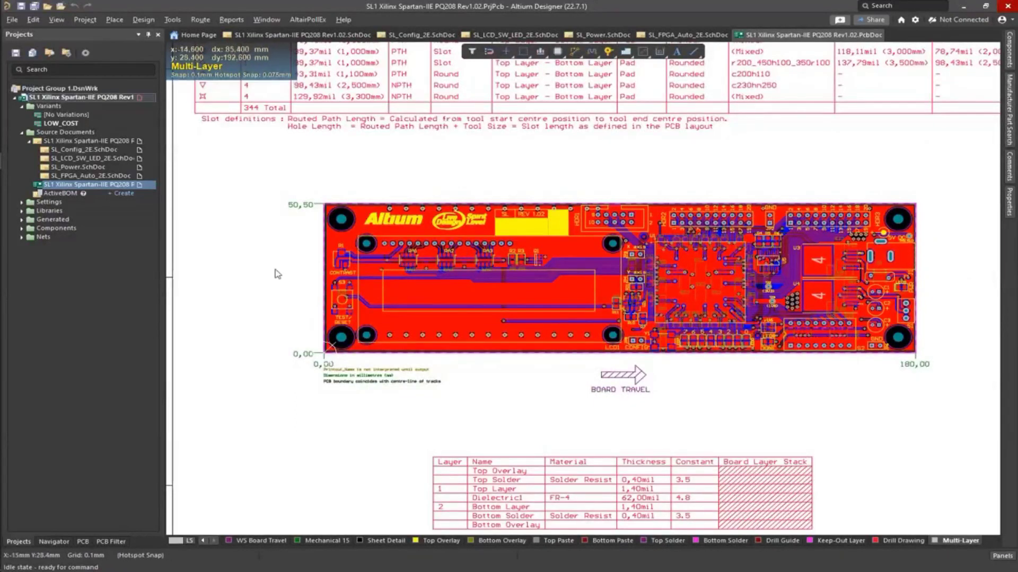
right_drag(607, 175, 583, 164)
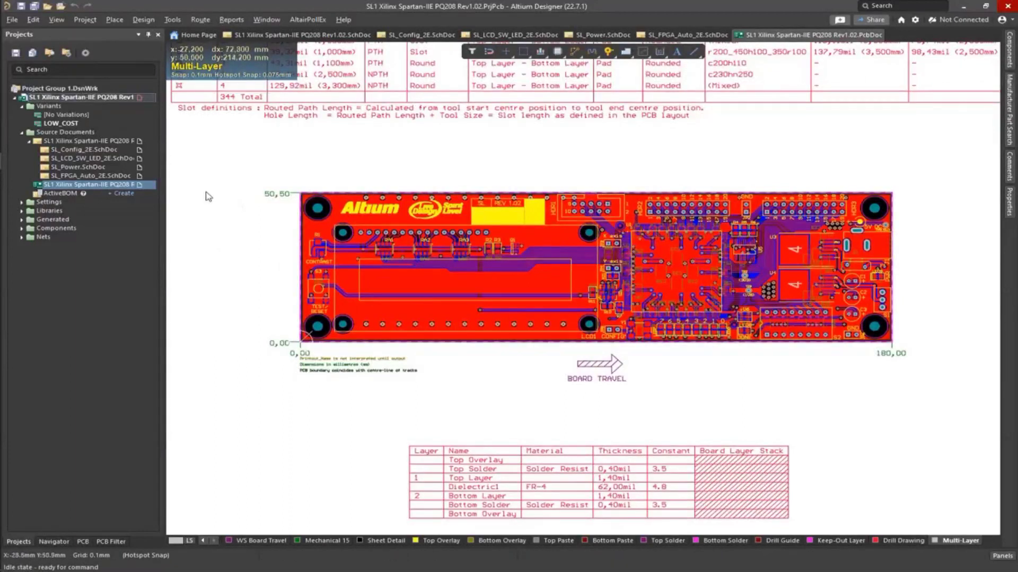
- From SL_Config_2E.SchDoc, open the project's variant management, review the component list including LCD1's variation, and cancel out of it
double_click(111, 151)
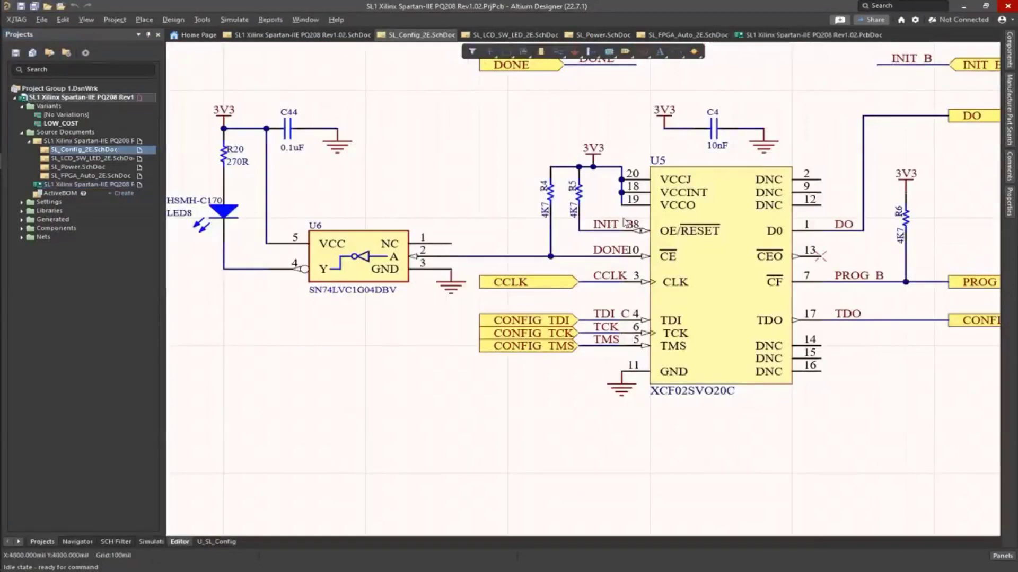
click(110, 21)
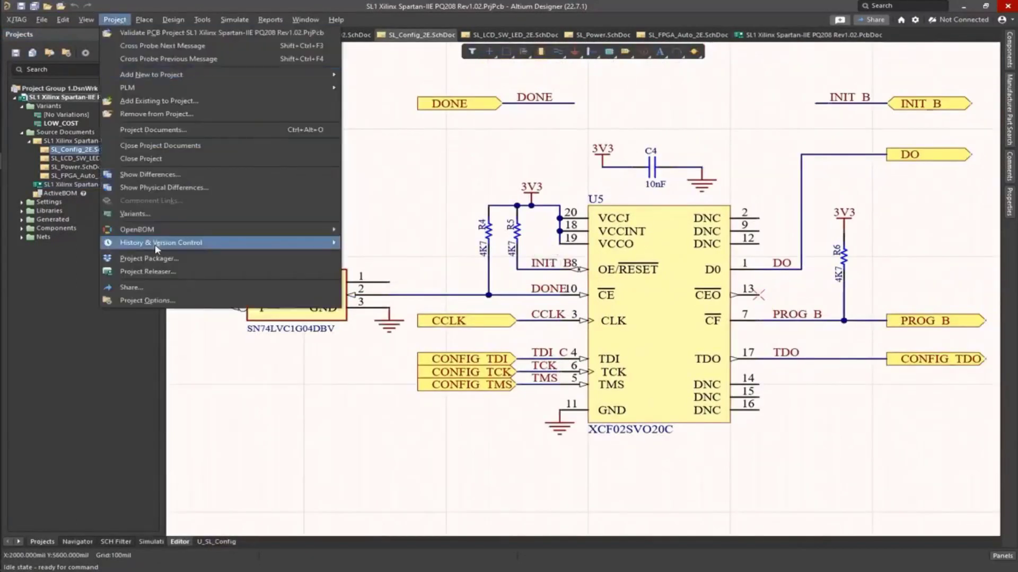
click(127, 209)
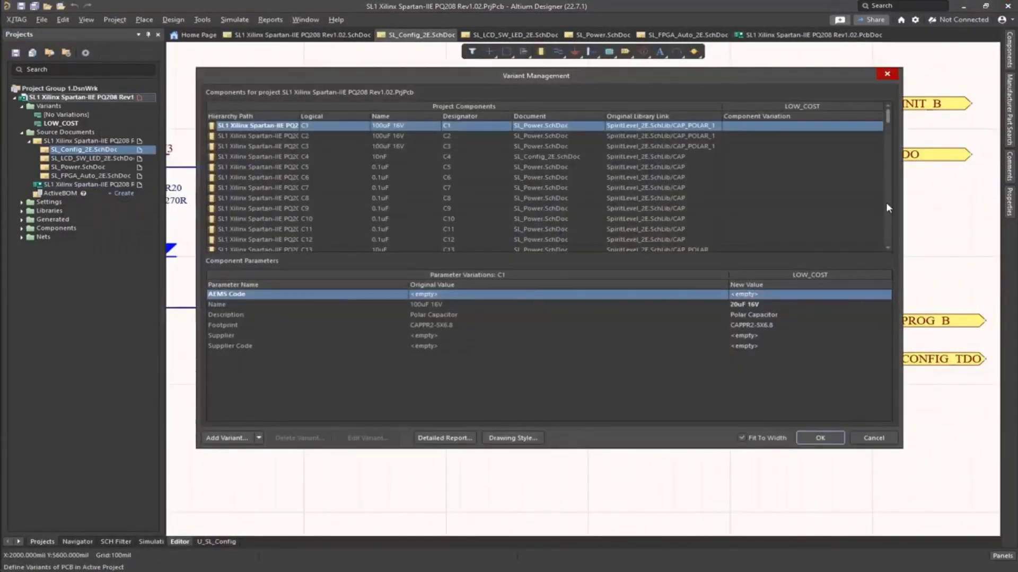
click(402, 188)
scroll(421, 239, down, 2)
scroll(453, 167, down, 10)
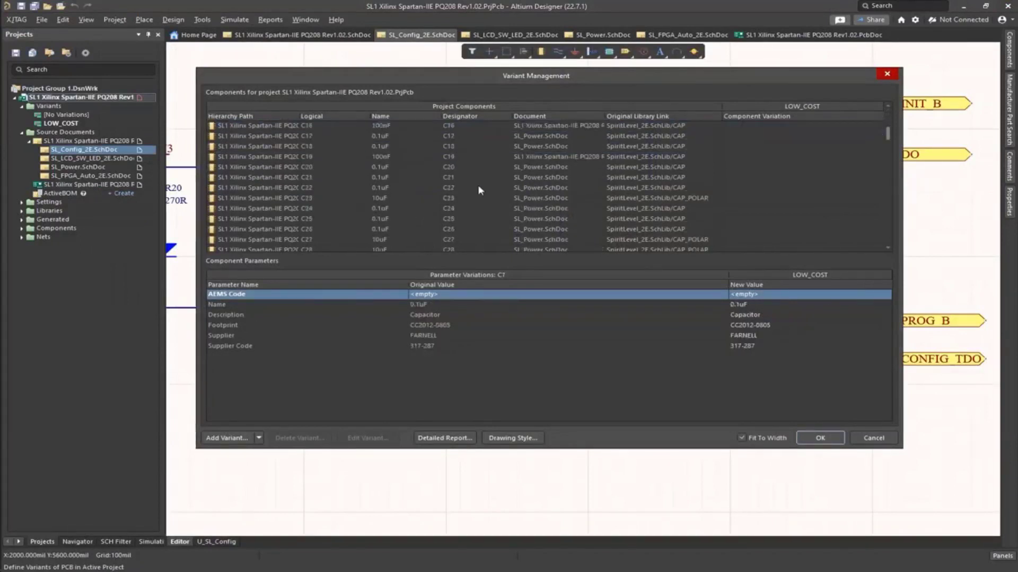
scroll(317, 209, down, 6)
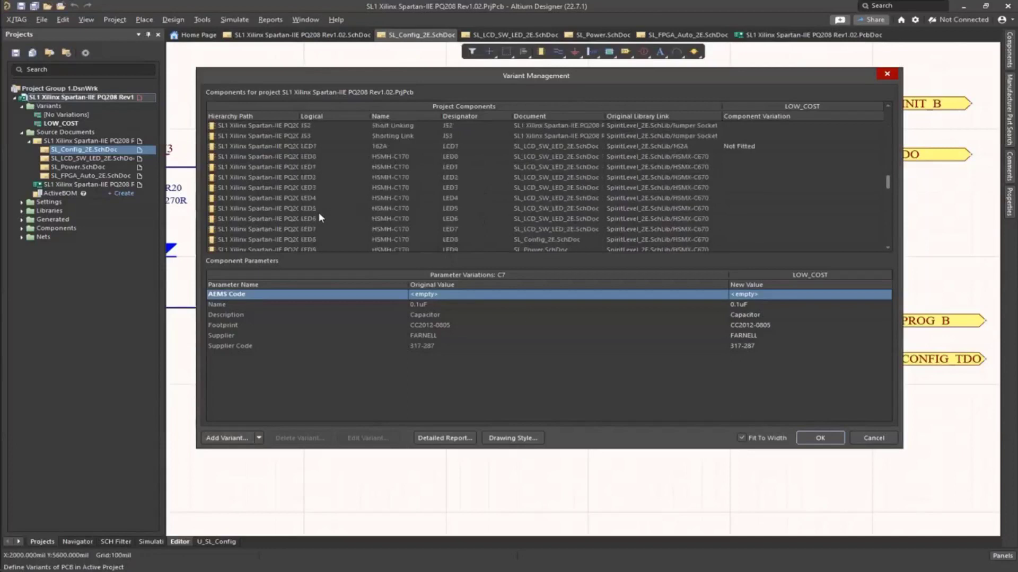
scroll(319, 215, down, 10)
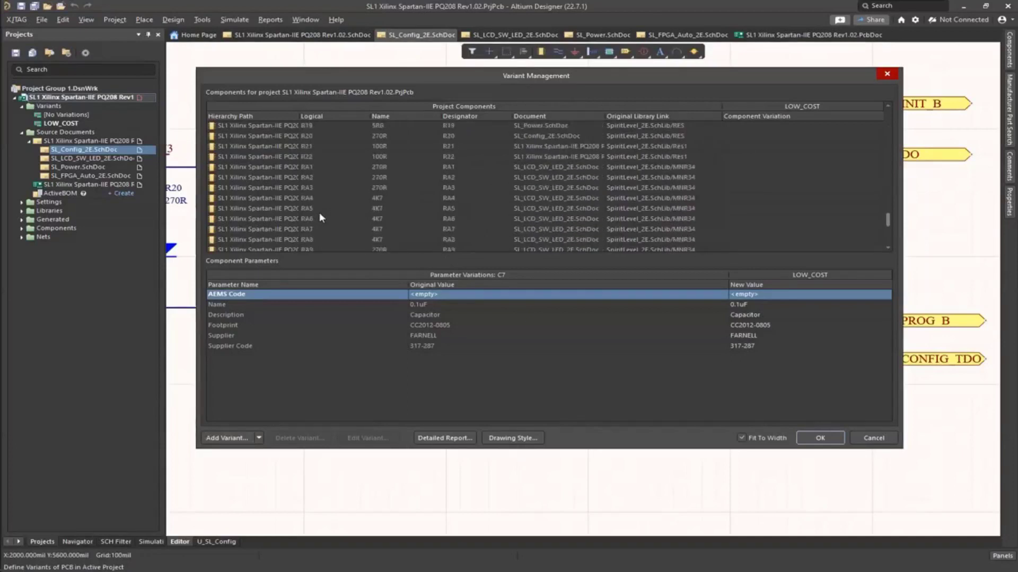
click(872, 438)
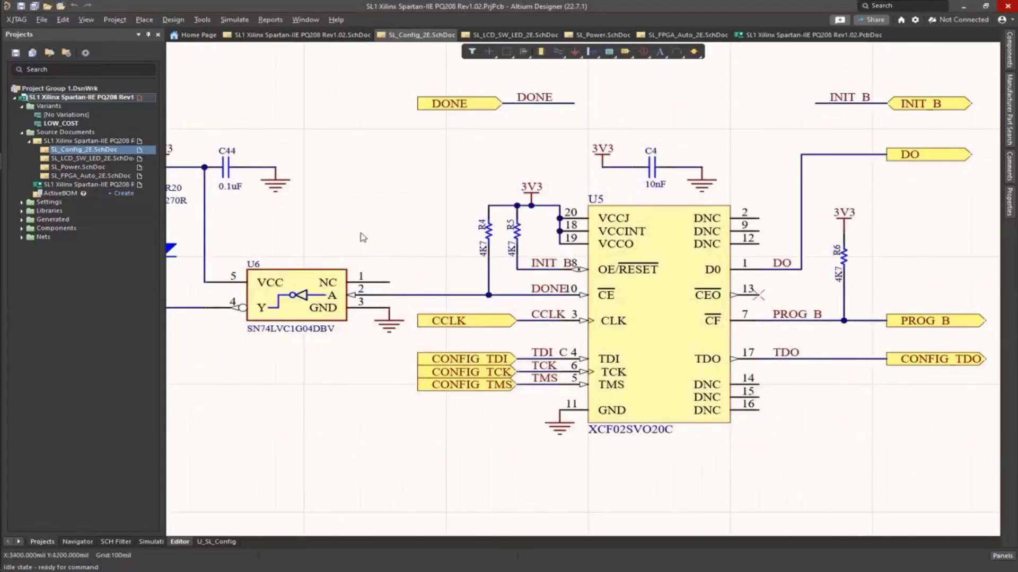
- Open the Bill of Materials report for the LOW_COST variant and enlarge its window to review the grouped component list
click(276, 21)
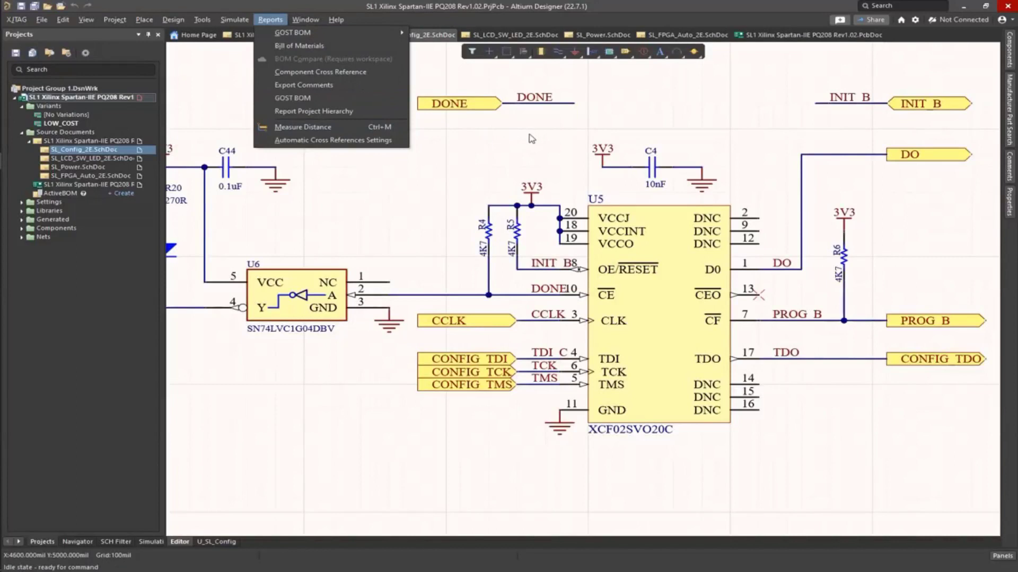
click(349, 44)
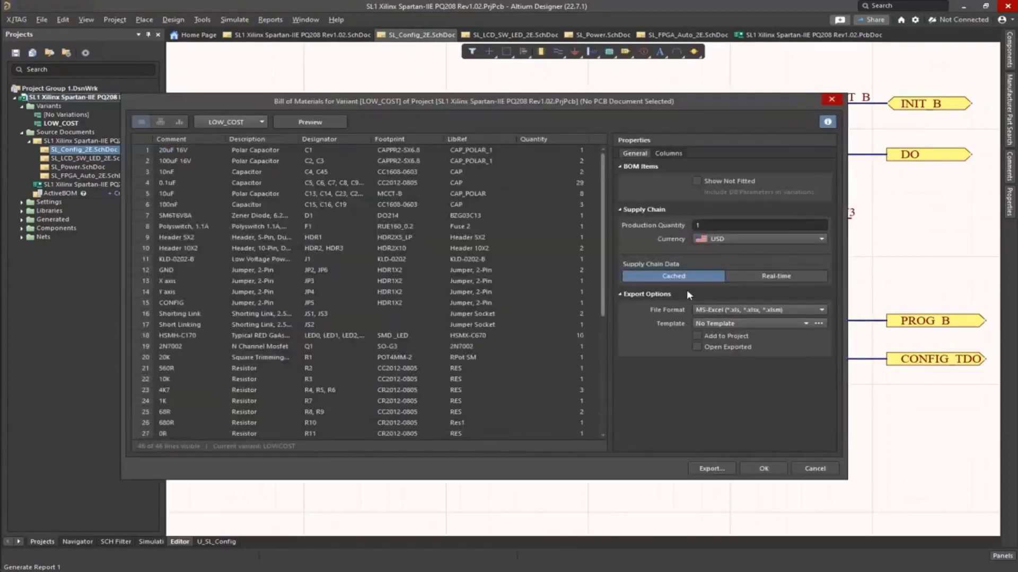
drag(344, 100, 345, 46)
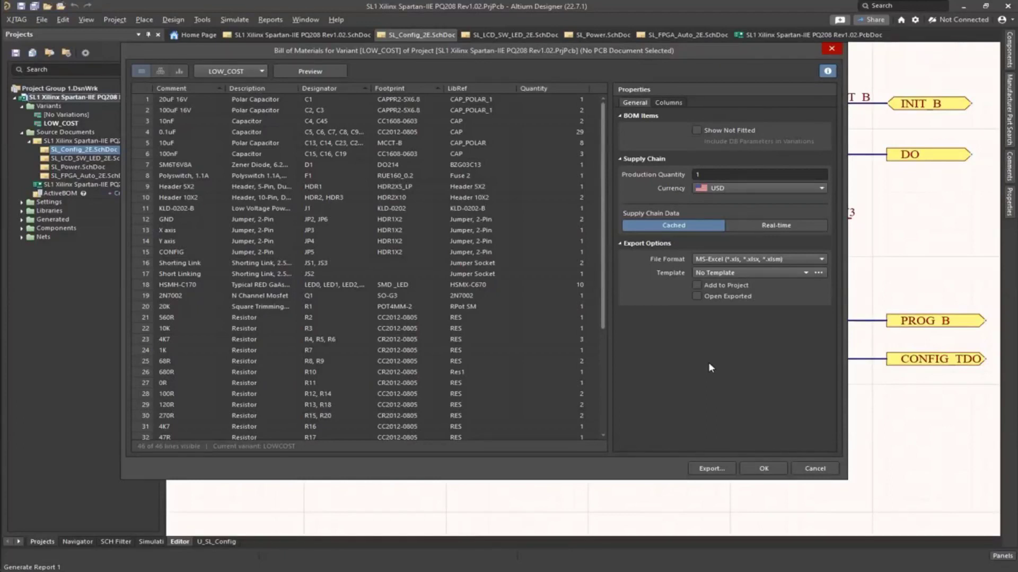
mouse_move(604, 180)
mouse_down()
mouse_move(606, 304)
mouse_move(602, 169)
mouse_up()
drag(603, 201, 594, 118)
- Remove the Footprint and Comment groupings from the bill of materials so each component is listed on its own line
click(668, 102)
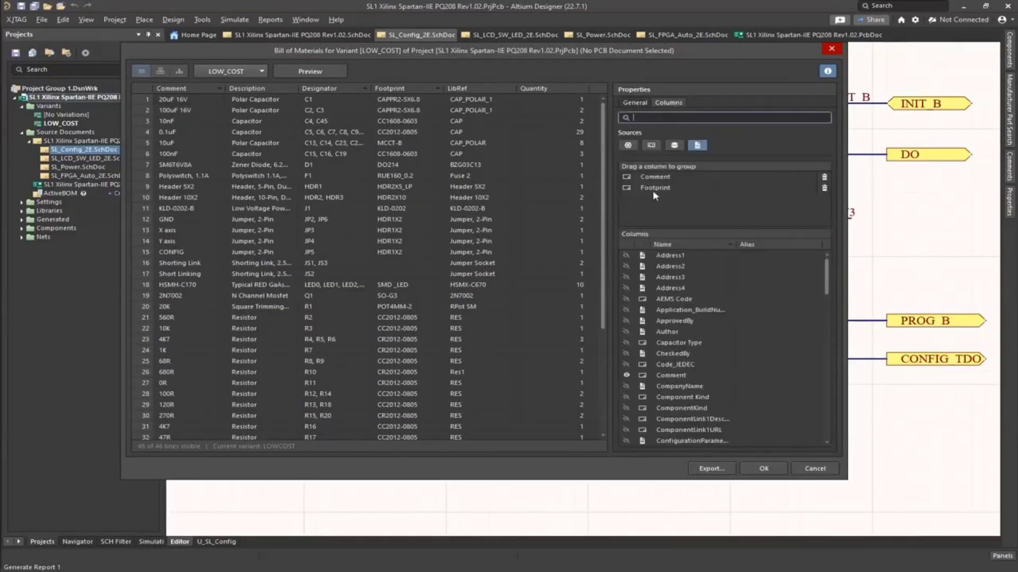
click(824, 188)
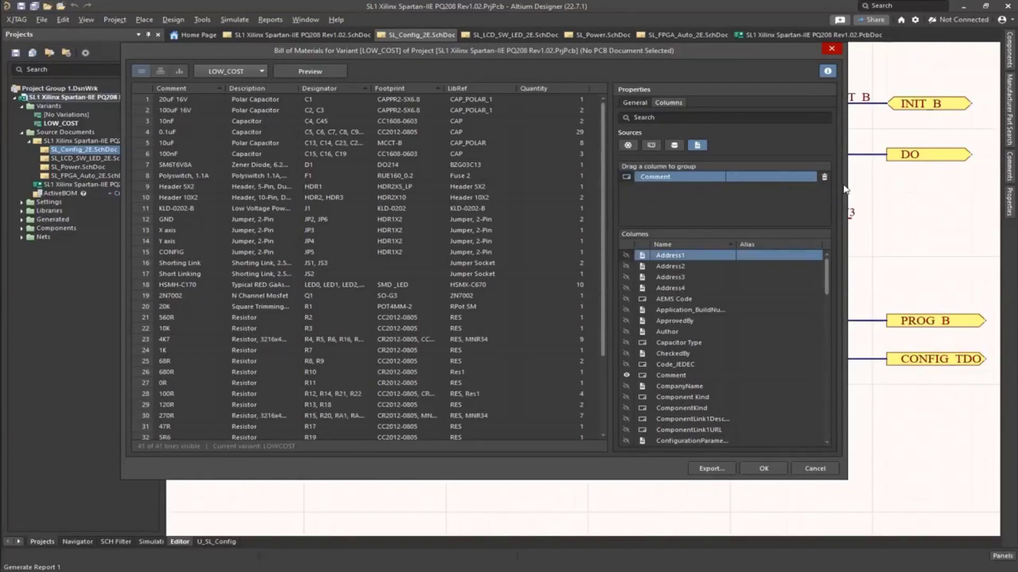
click(824, 177)
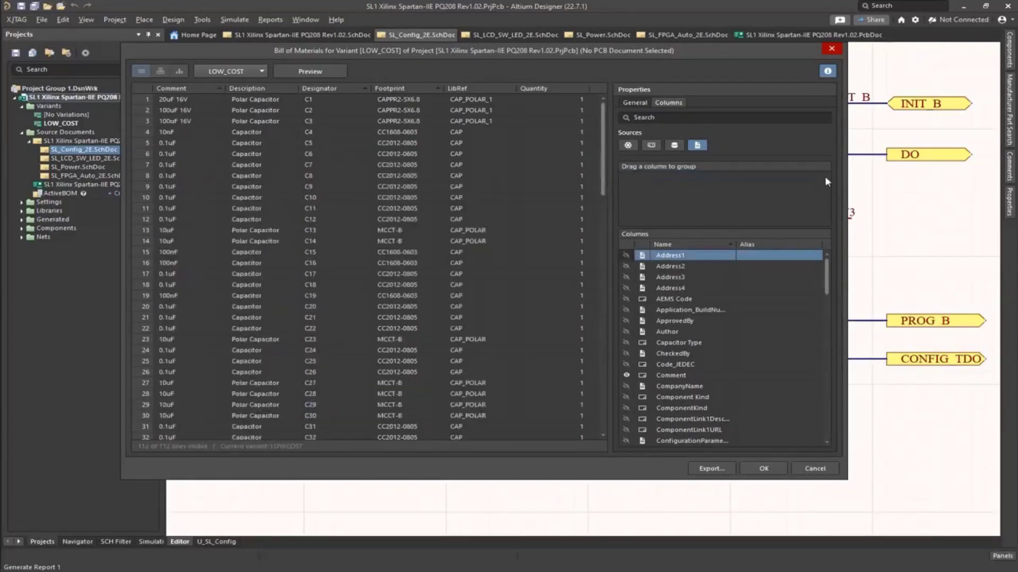
click(296, 263)
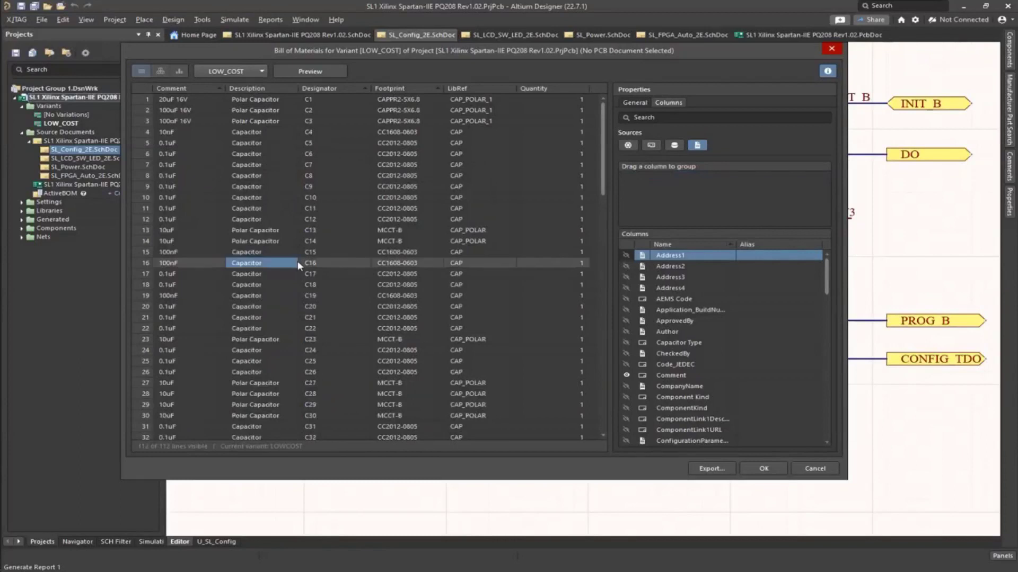
drag(601, 146, 579, 122)
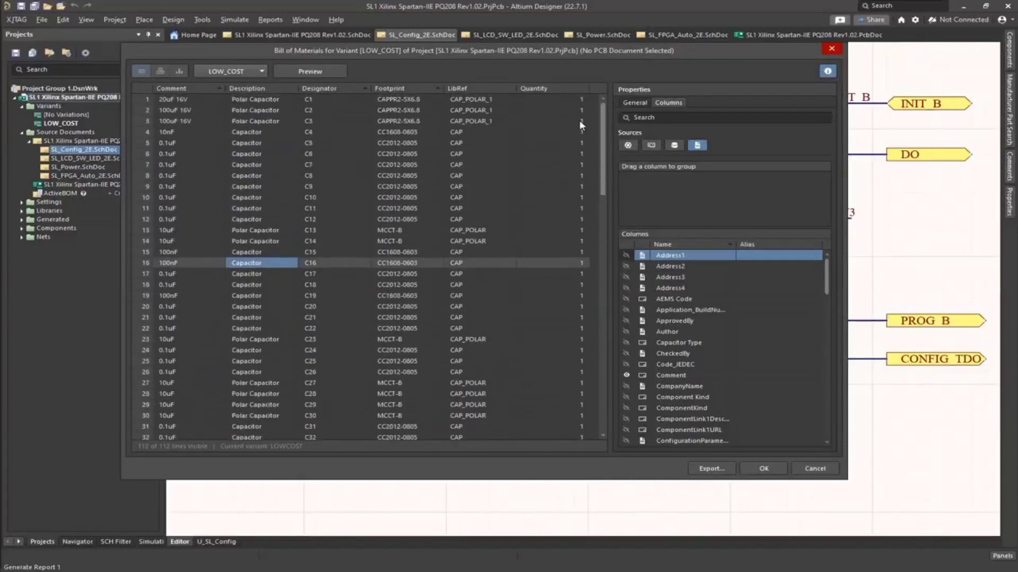
- Switch the bill of materials to [No Variations] and locate the LCD1 row in the component list
click(258, 74)
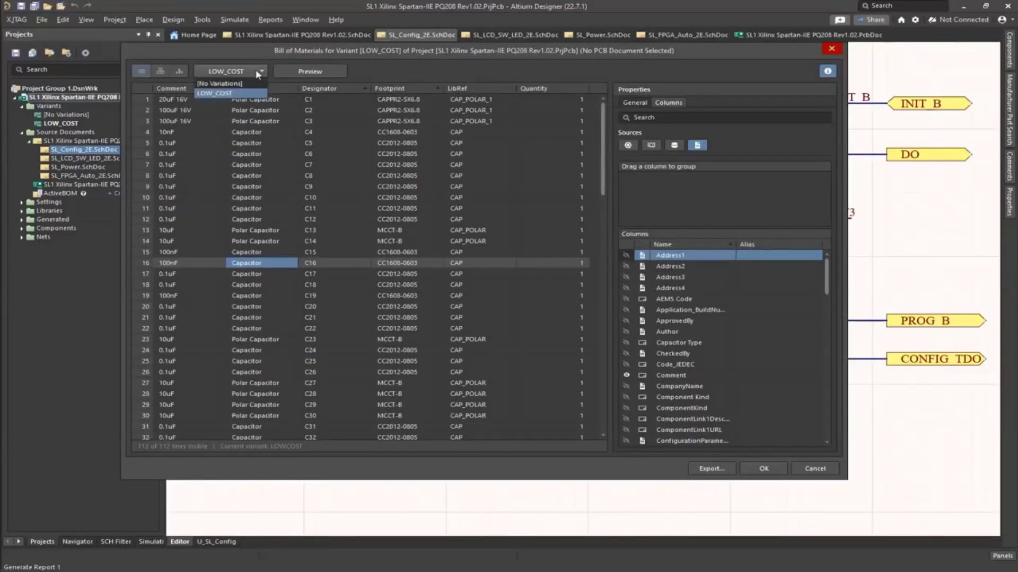
click(265, 68)
click(264, 69)
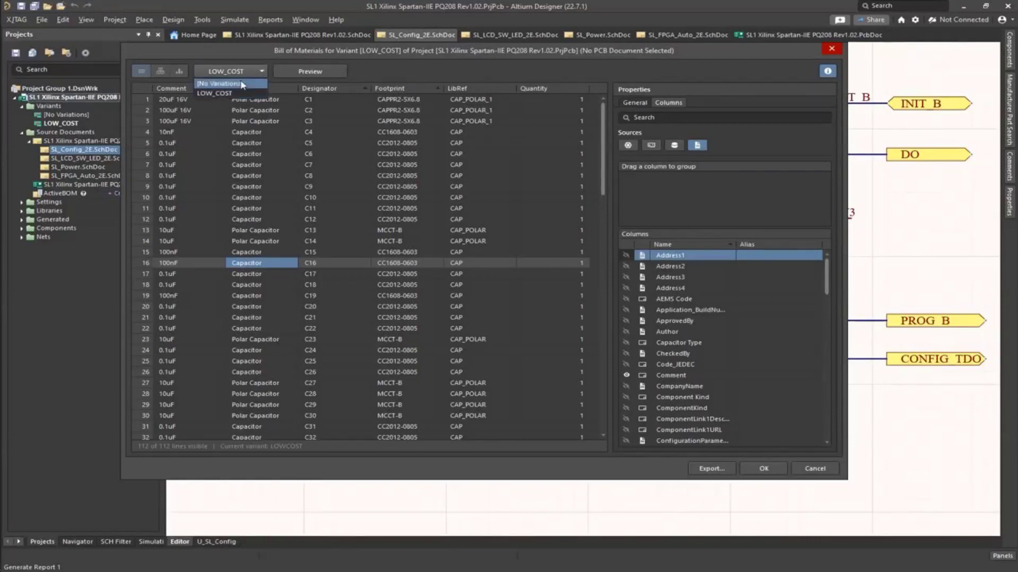
click(241, 83)
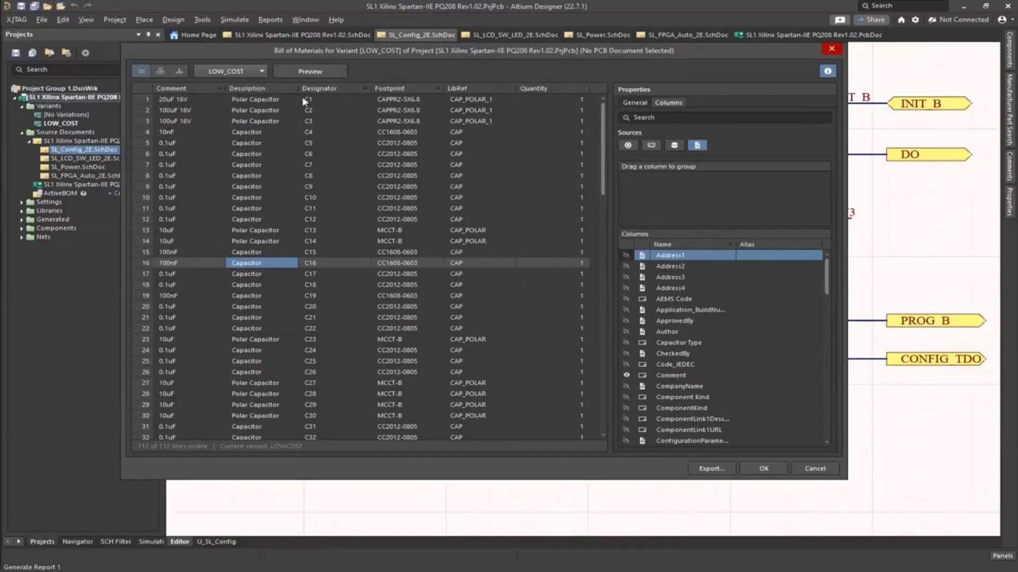
scroll(602, 139, down, 1)
drag(602, 139, 601, 429)
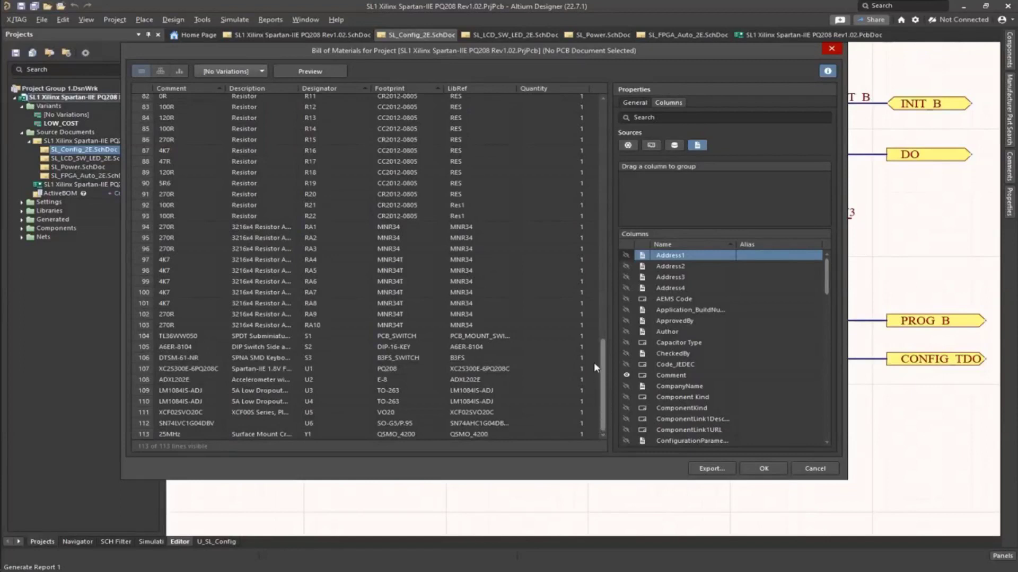
scroll(593, 350, up, 11)
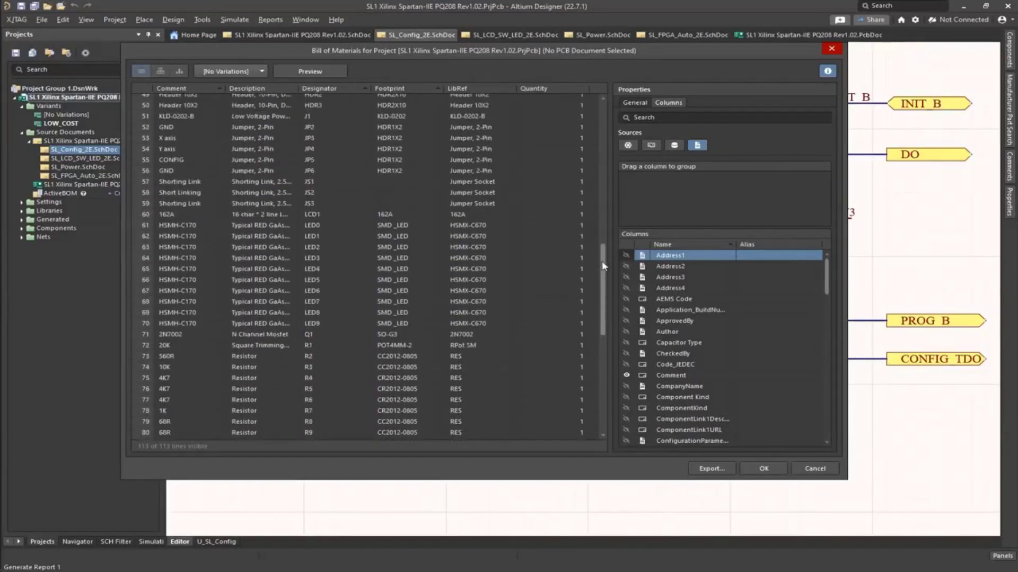
click(249, 215)
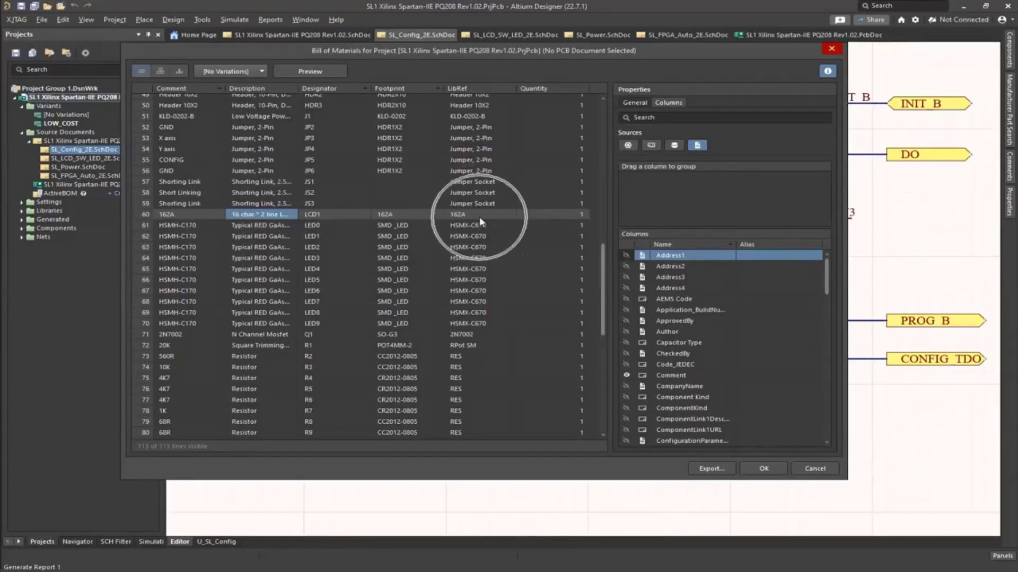
- Switch the bill of materials back to the LOW_COST variant and check around the JS3 and LED0 rows for LCD1
click(260, 71)
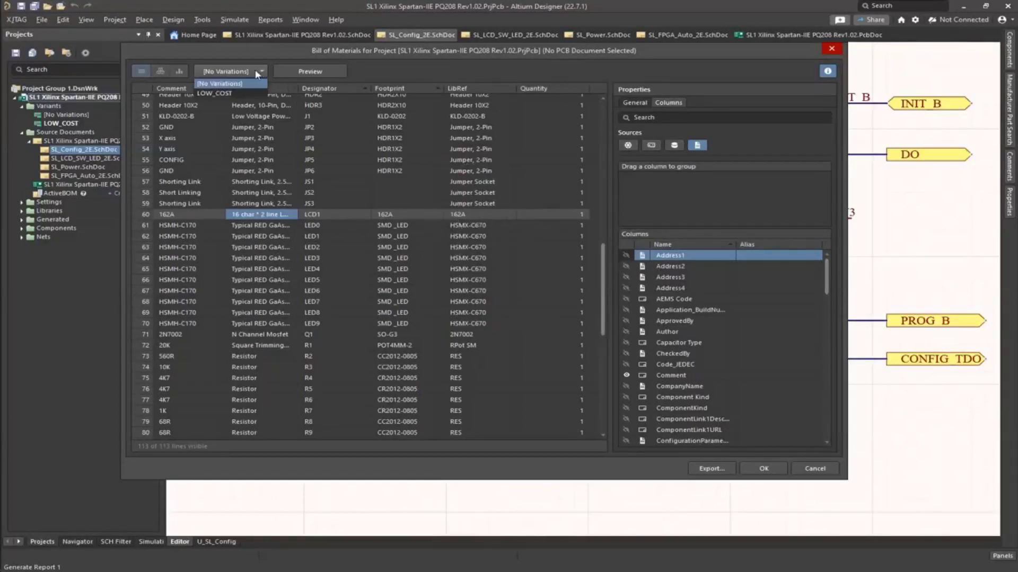
click(231, 94)
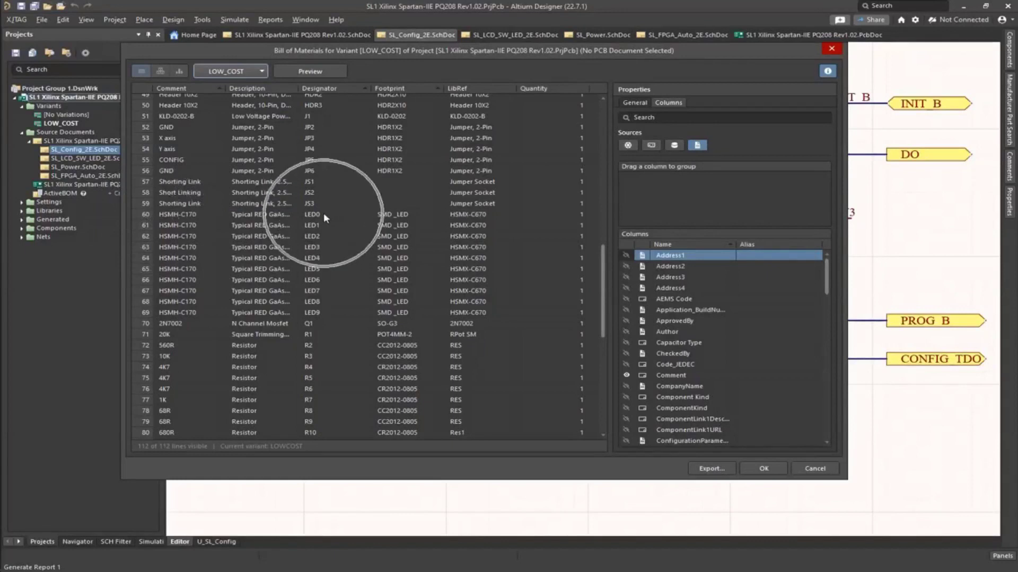
drag(603, 255, 596, 413)
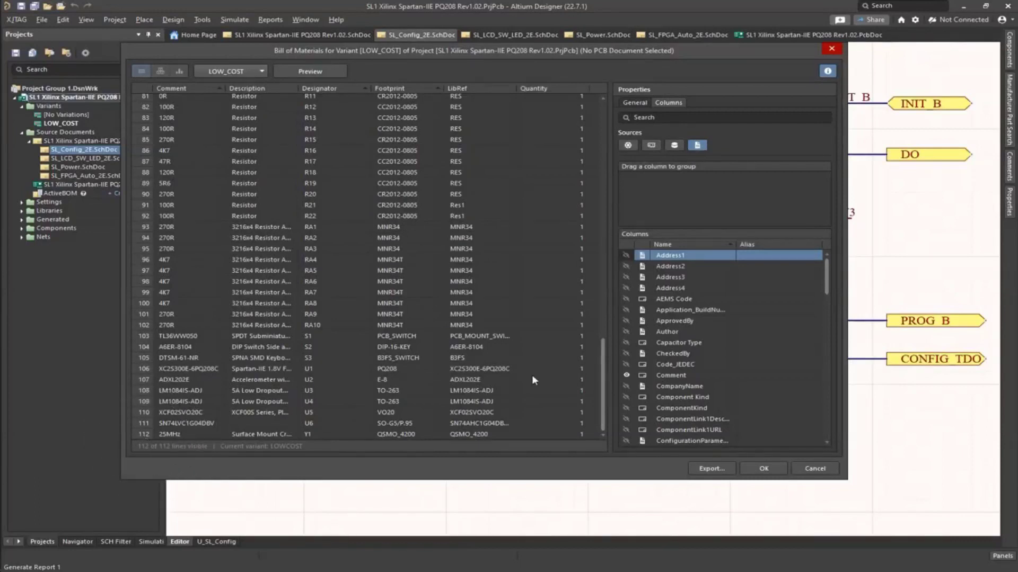
- Look through the columns available for the bill of materials, including Project, Quantity and Variant
drag(827, 281, 806, 434)
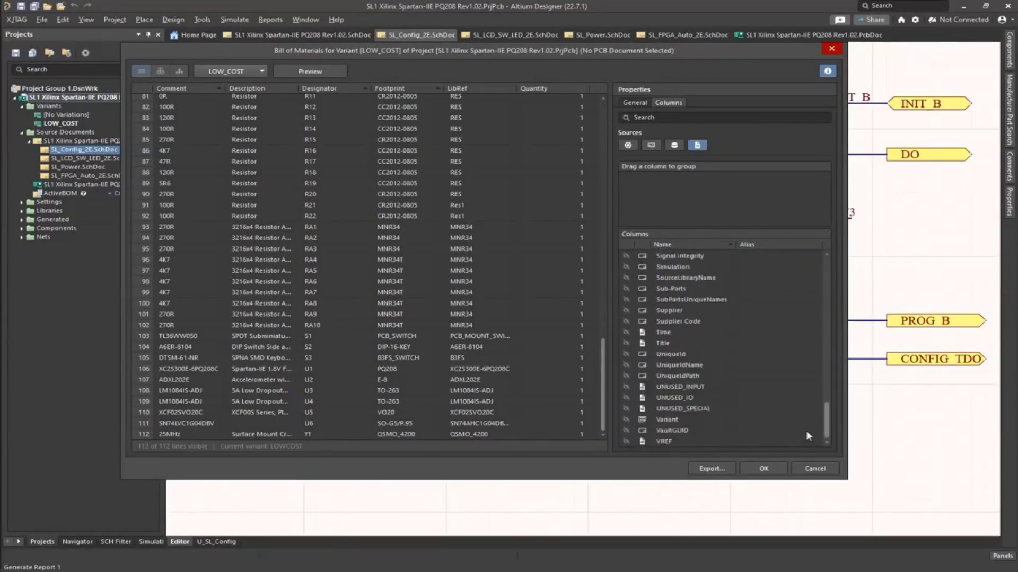
drag(806, 431, 831, 425)
drag(829, 418, 823, 381)
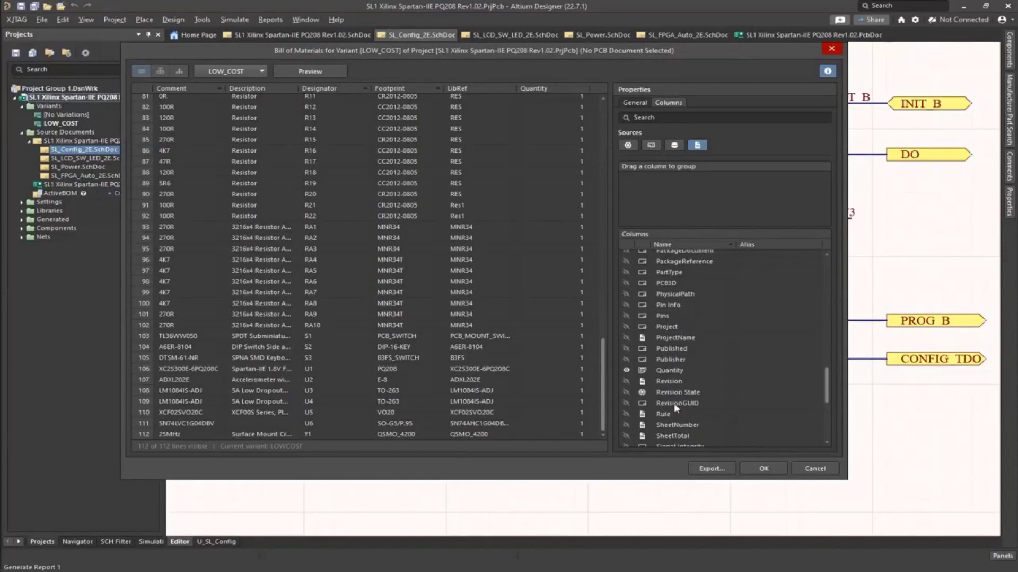
click(672, 329)
scroll(688, 358, up, 2)
scroll(698, 364, down, 1)
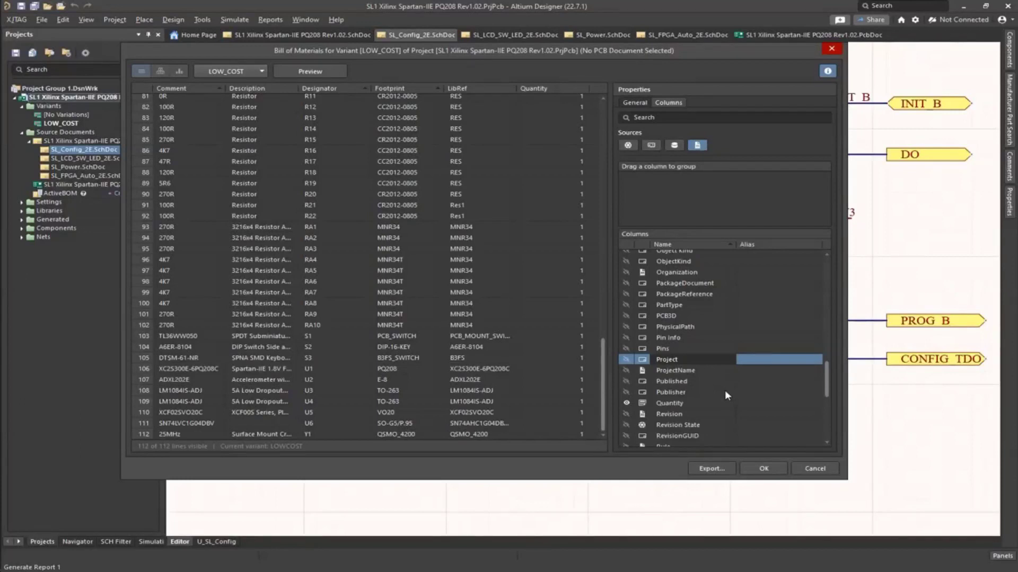
scroll(734, 389, down, 1)
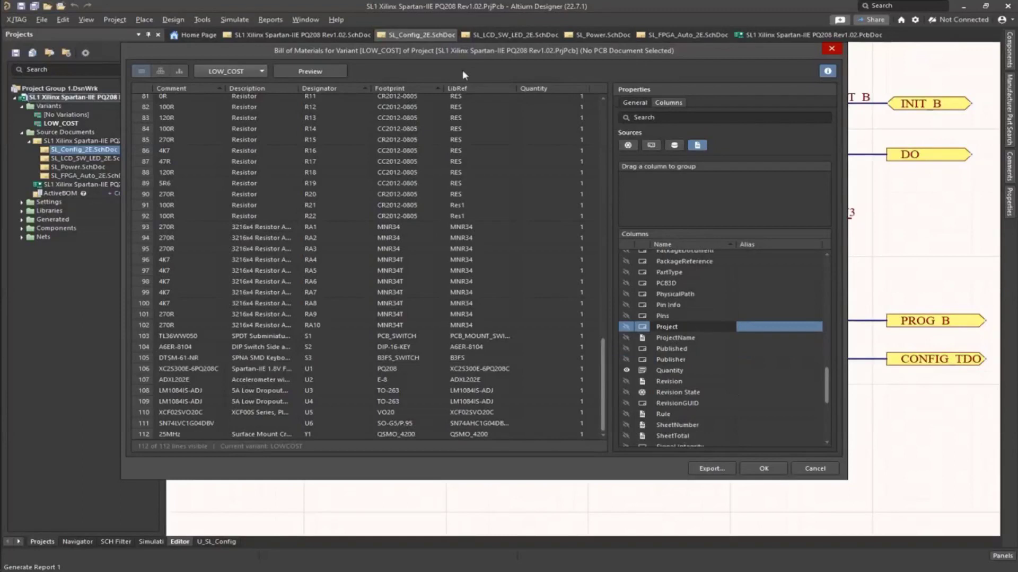
drag(448, 55, 525, 81)
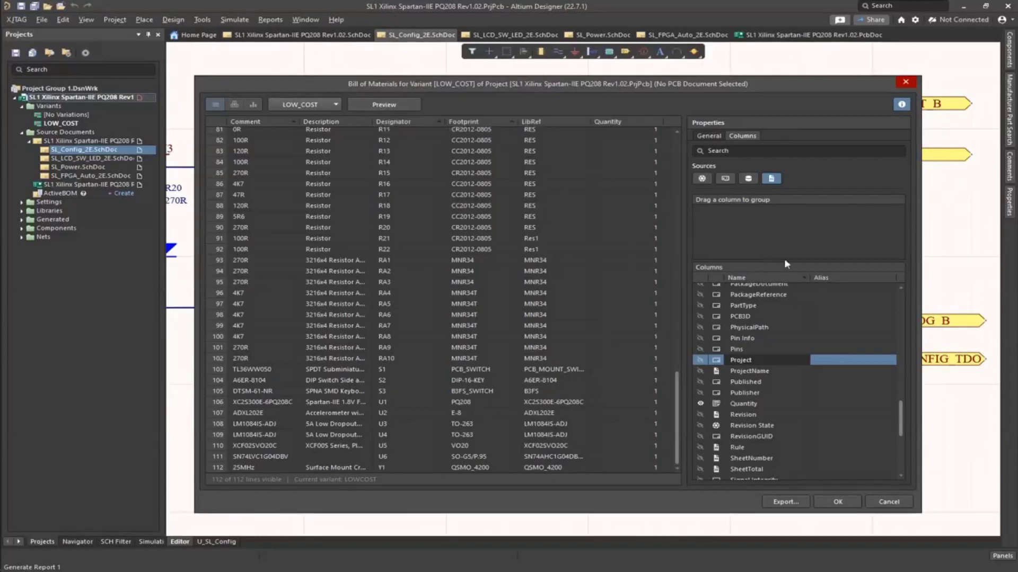
- Export the LOW_COST bill of materials in MS-Excel format as SL1 Xilinx Spartan-IIE PQ208 Rev1.02.xlsx in Unit Output files, and close the report
click(711, 136)
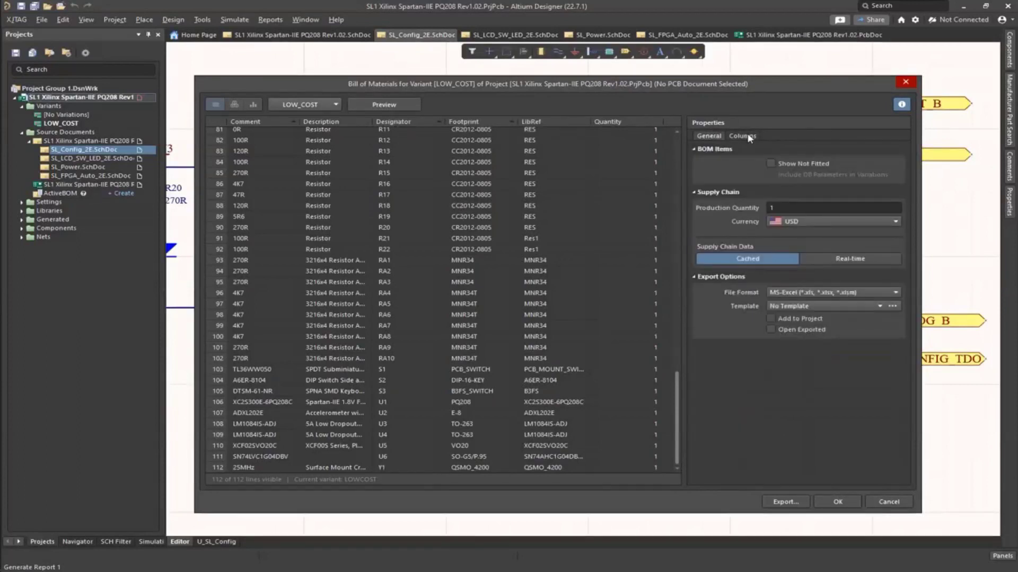
click(742, 136)
click(709, 137)
click(895, 293)
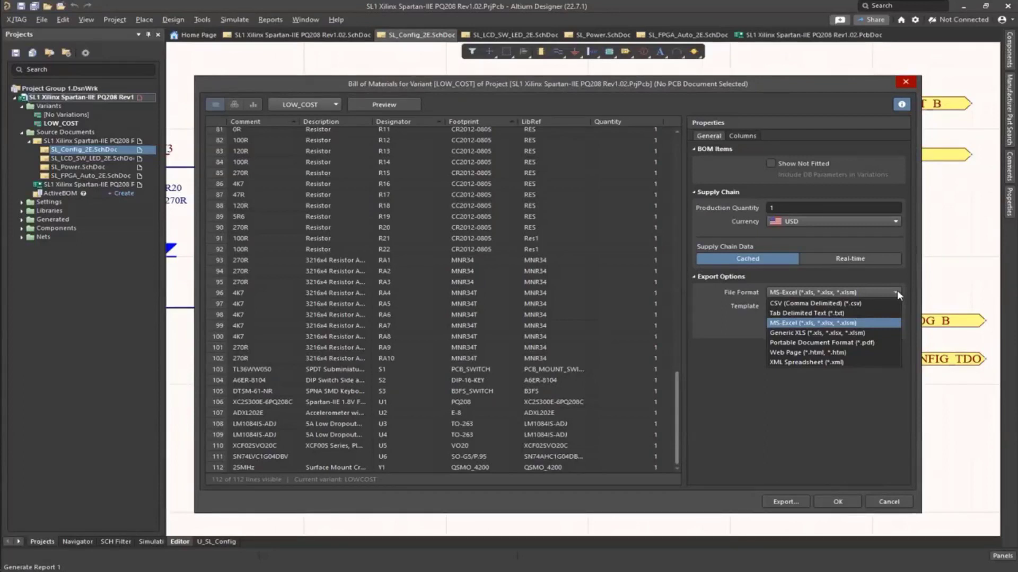
click(870, 323)
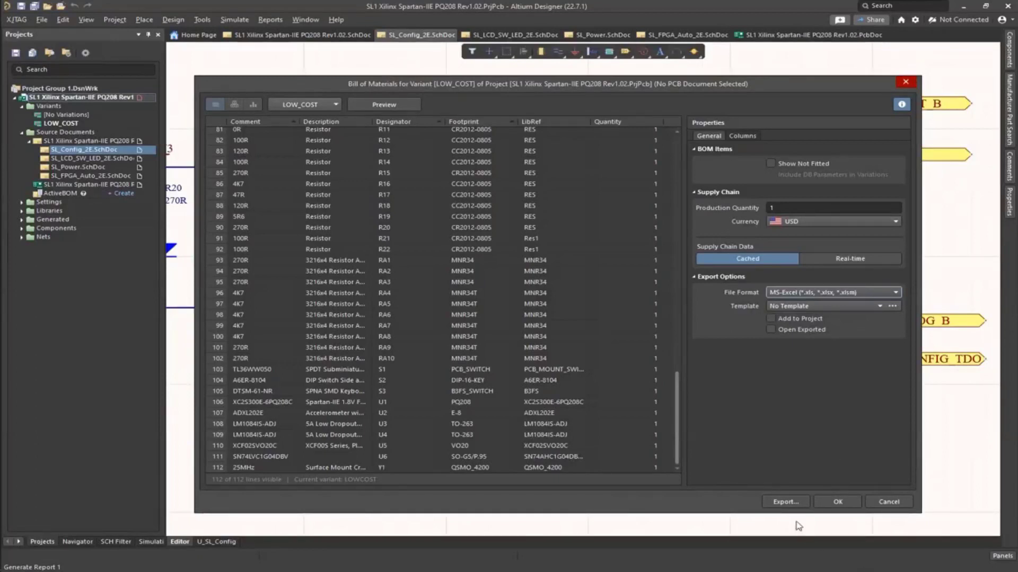
click(787, 503)
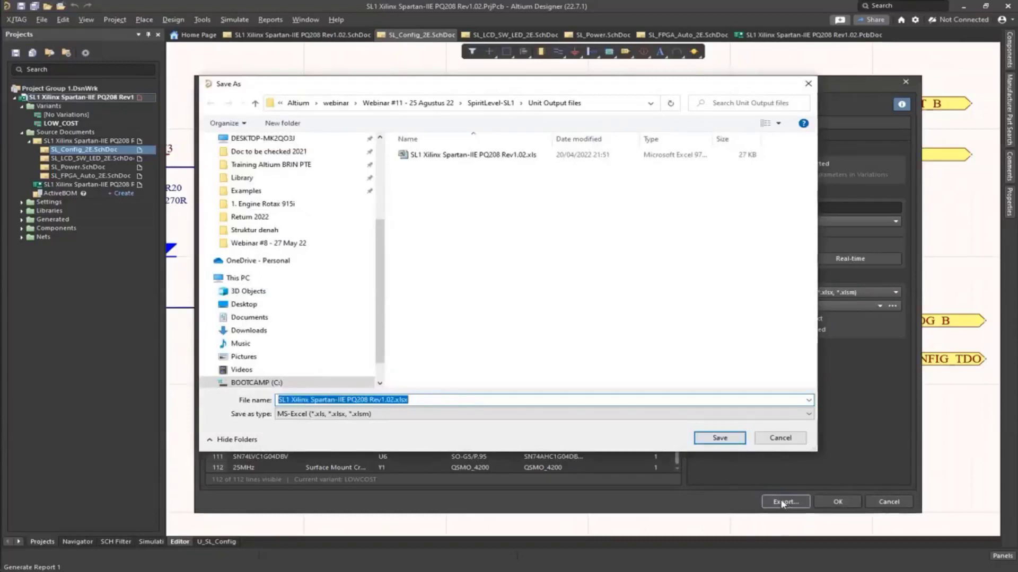
click(720, 439)
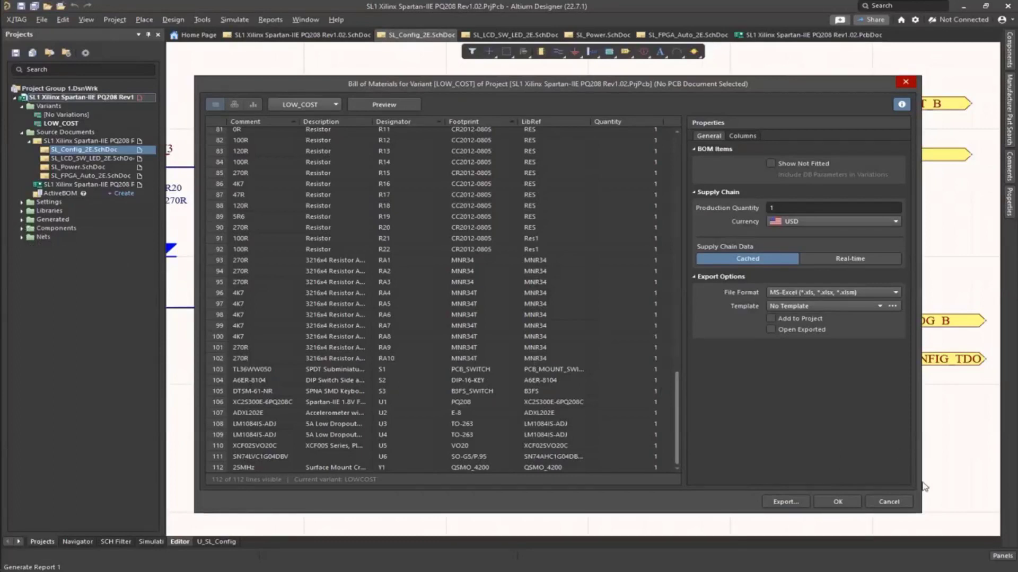
click(837, 502)
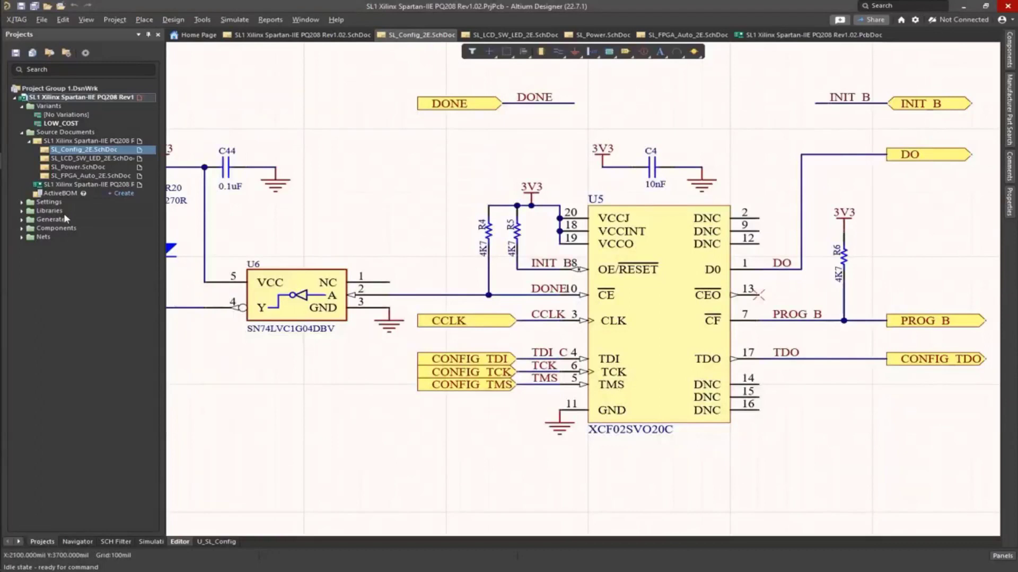
- Browse to the project's Unit Output files folder, sort it by modification date, and open SL1 Xilinx Spartan-IIE PQ208 Rev1.02.xlsx in Excel
right_click(79, 155)
click(107, 173)
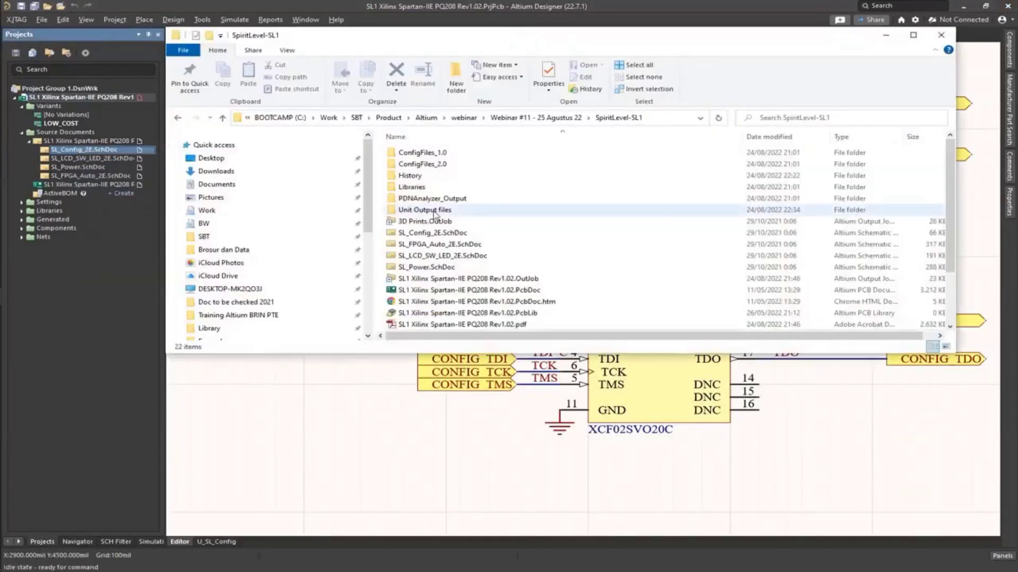
scroll(532, 274, down, 2)
scroll(532, 275, up, 2)
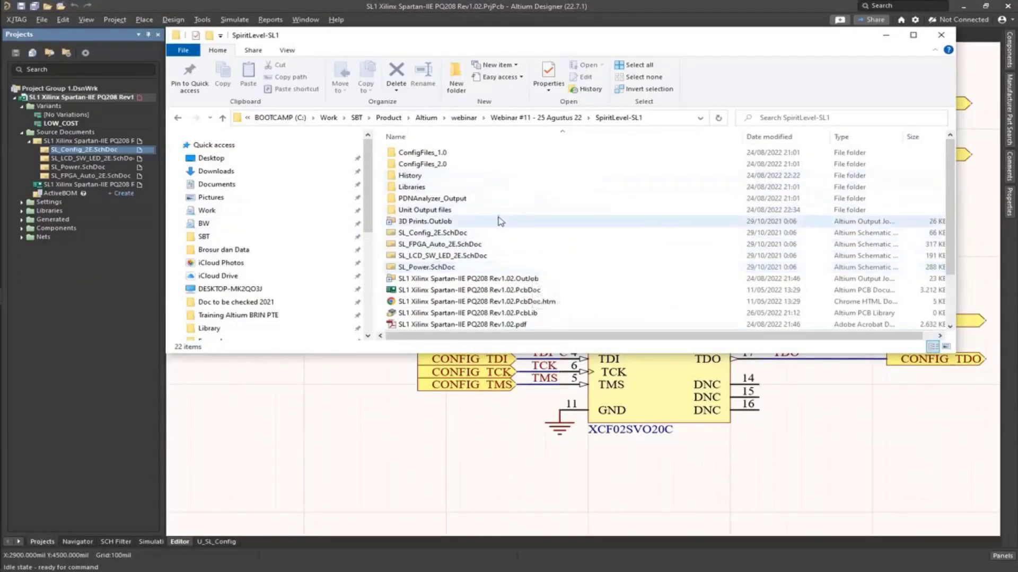
double_click(498, 211)
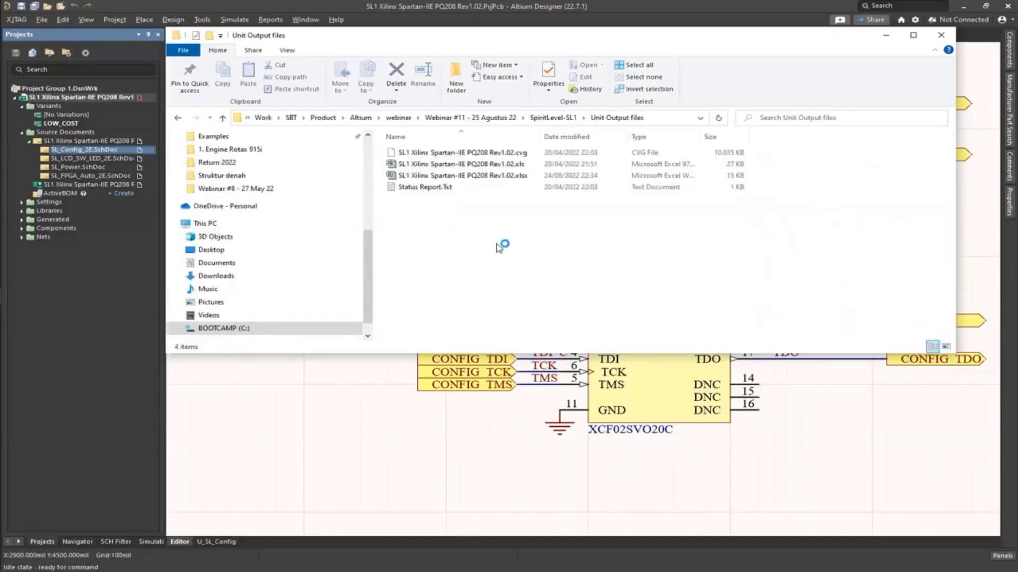
click(563, 138)
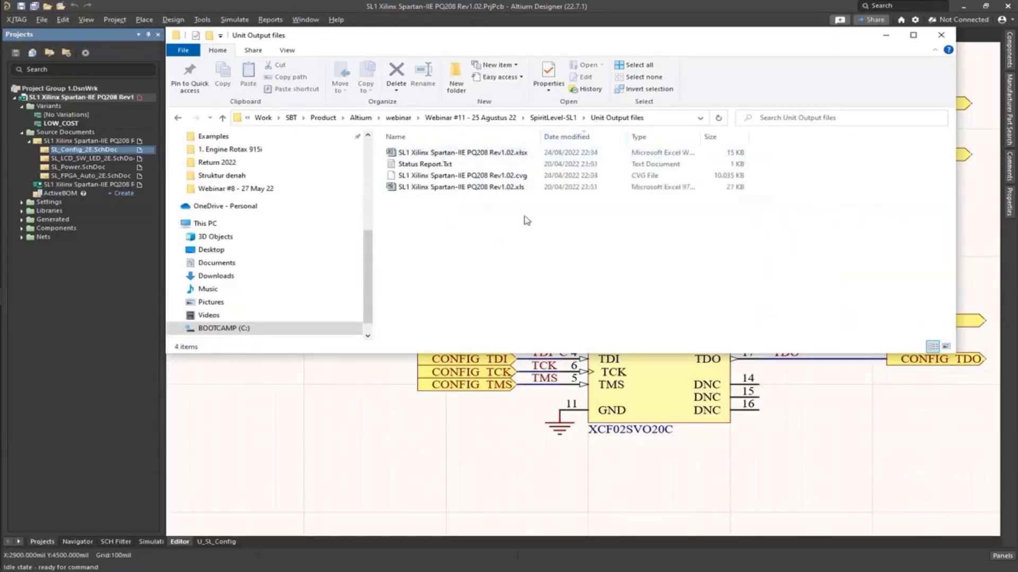
double_click(492, 153)
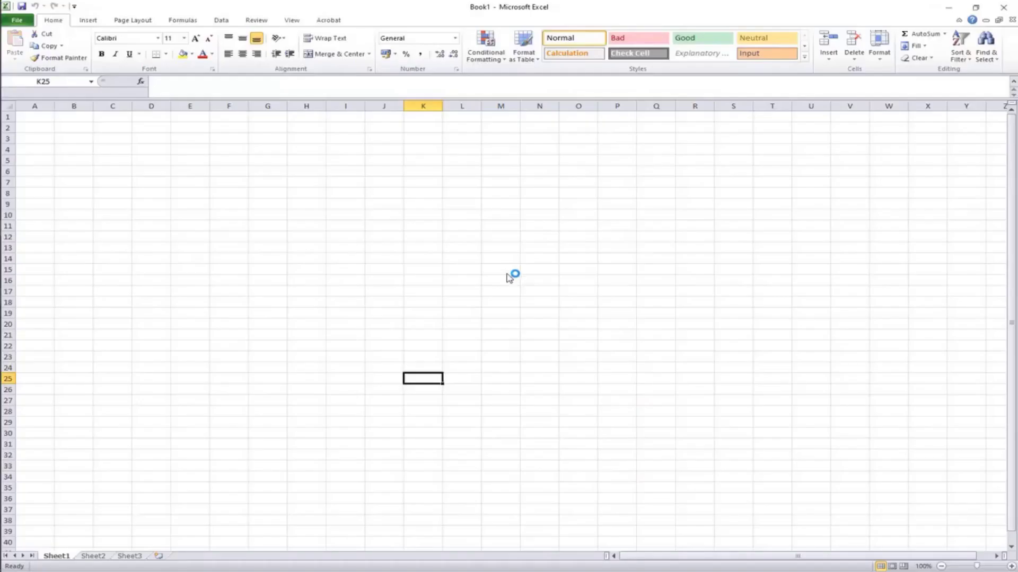
- Examine the exported component list from the capacitors through to the last rows, checking the designators for LCD1
click(341, 292)
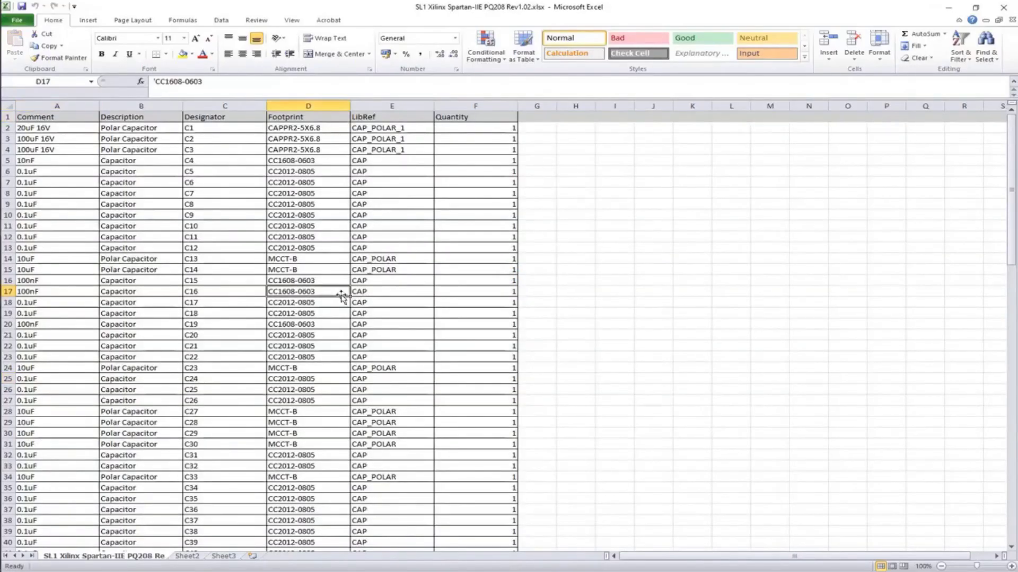
scroll(341, 295, down, 11)
scroll(341, 295, down, 20)
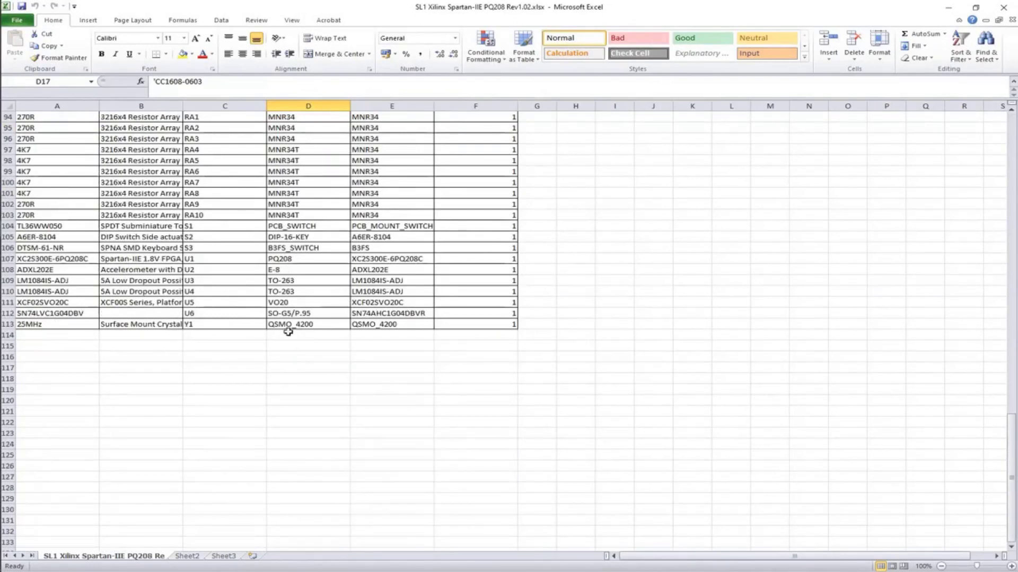
scroll(288, 331, up, 20)
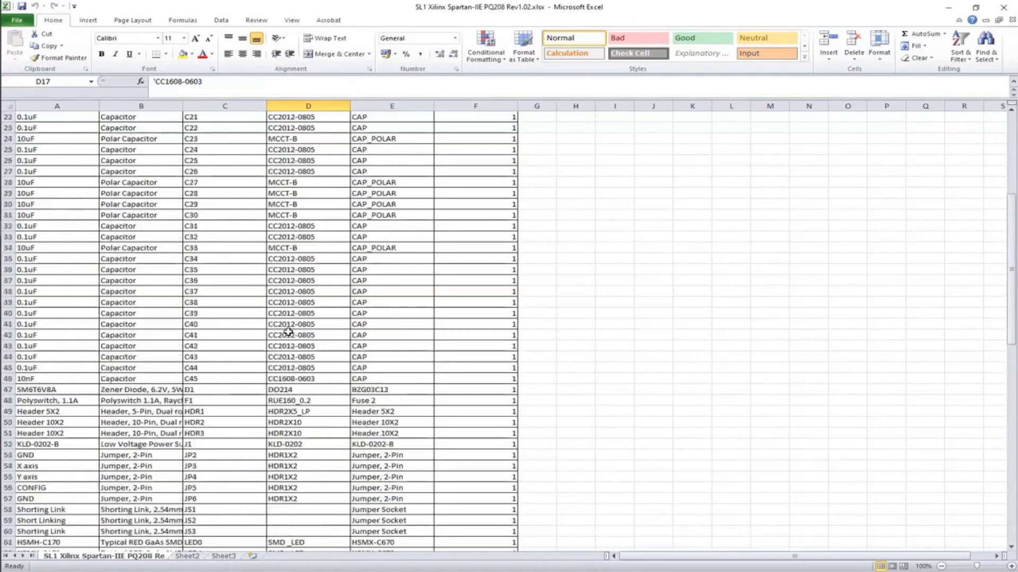
scroll(288, 332, up, 8)
scroll(289, 332, down, 10)
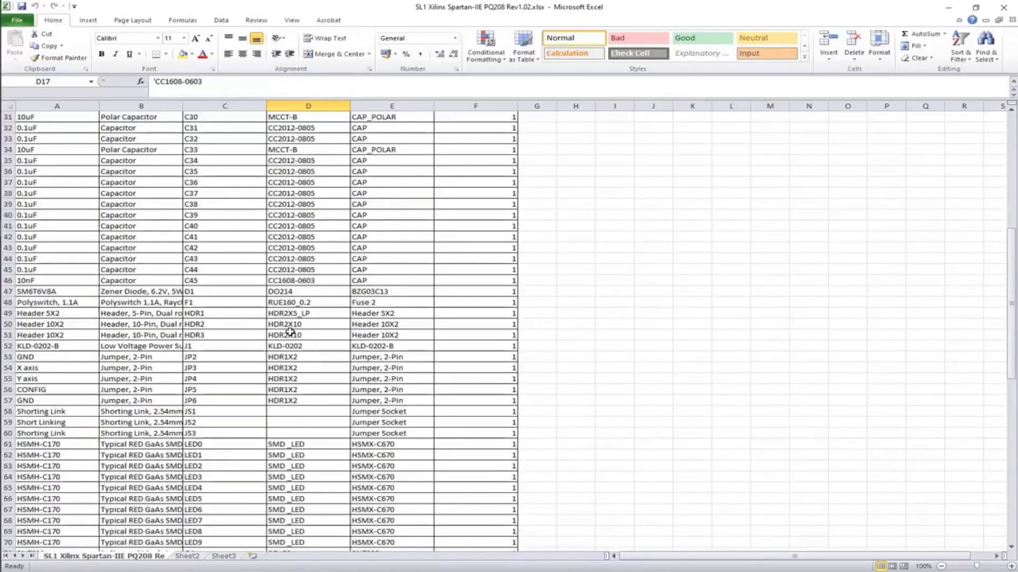
scroll(290, 332, down, 1)
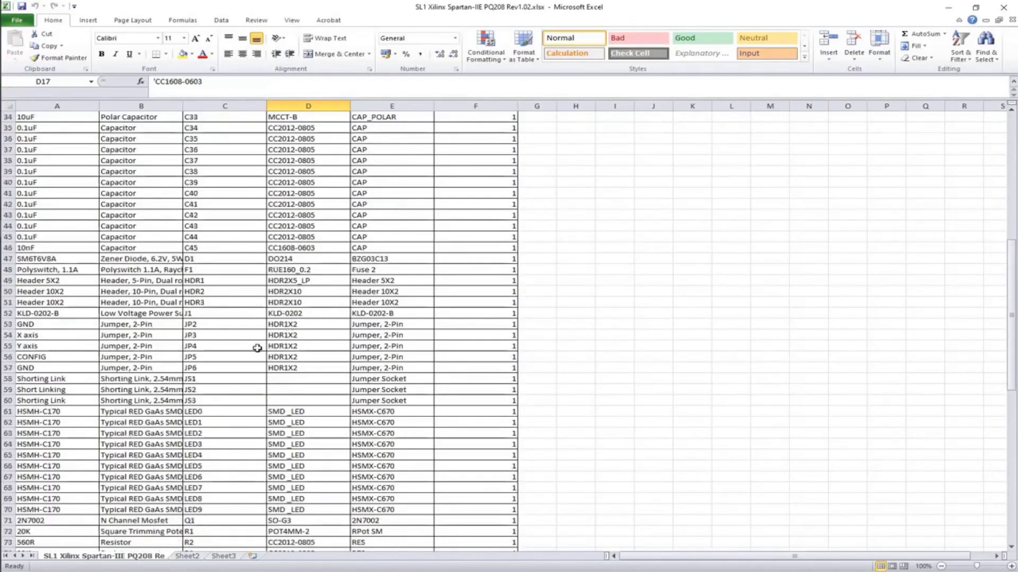
scroll(609, 348, up, 5)
scroll(609, 348, up, 1)
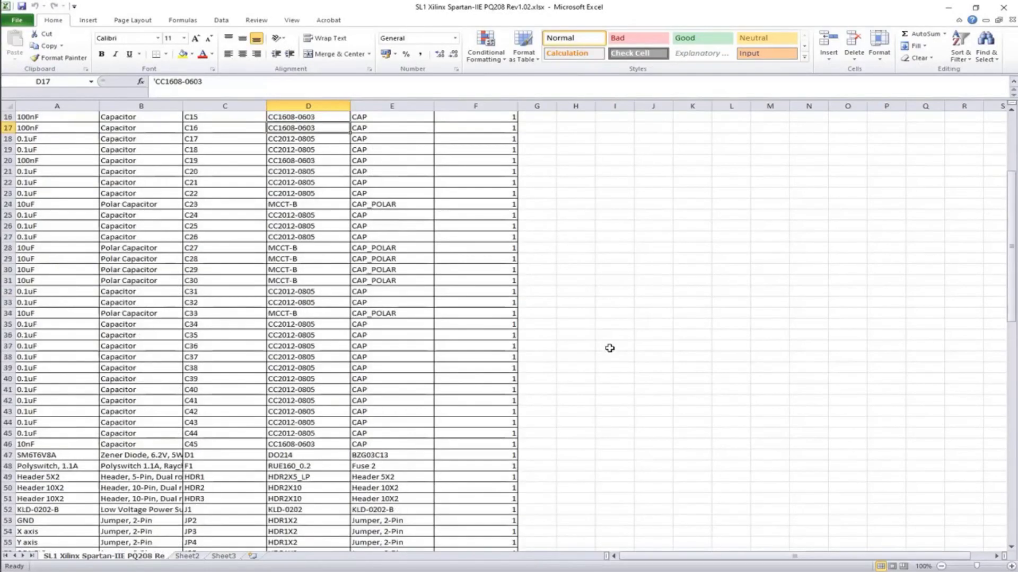
scroll(543, 370, down, 8)
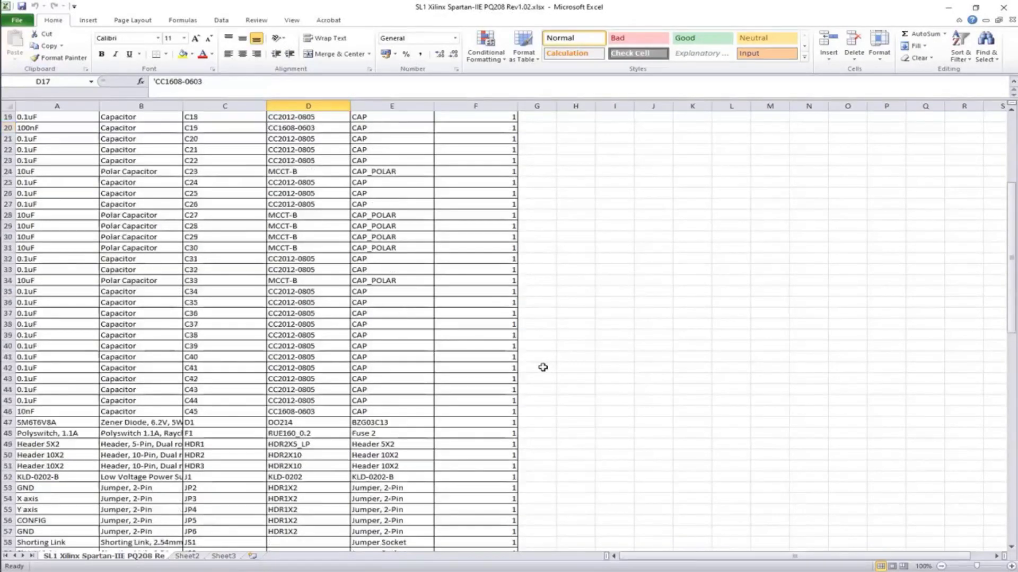
- Select the LED0 row where LCD1 would be listed, and review the remaining rows of the exported component list
click(203, 347)
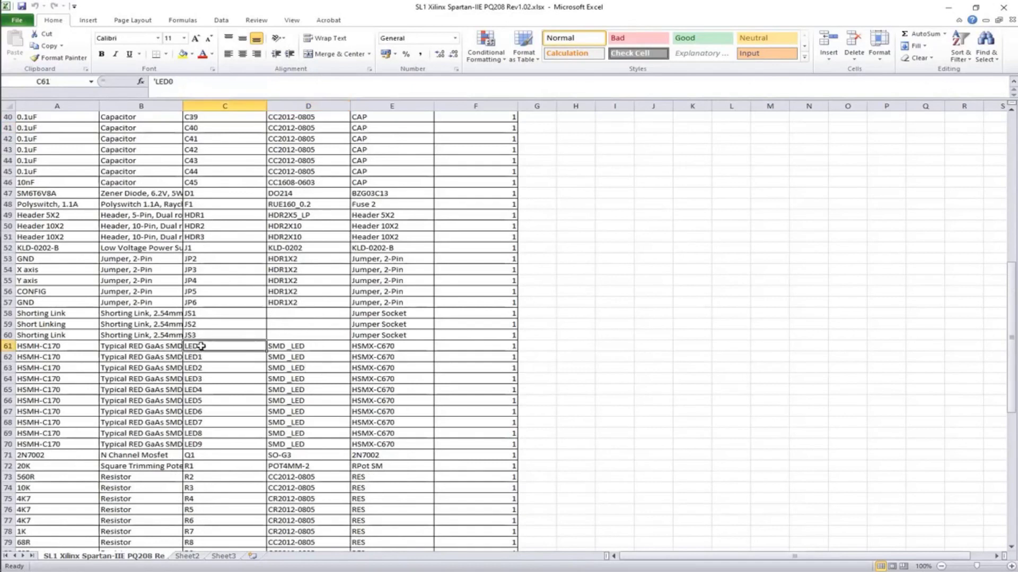
click(7, 348)
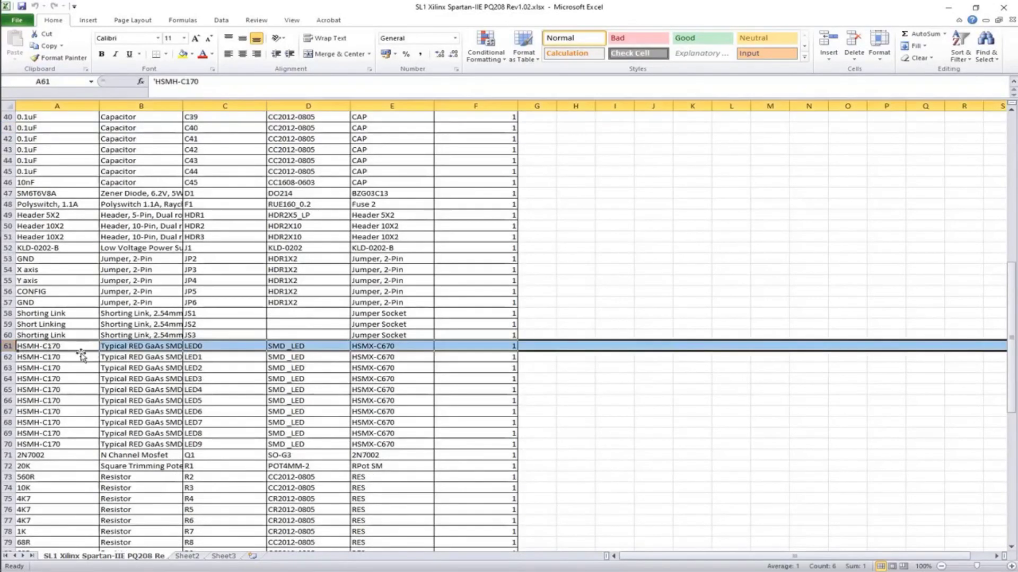
scroll(162, 493, down, 16)
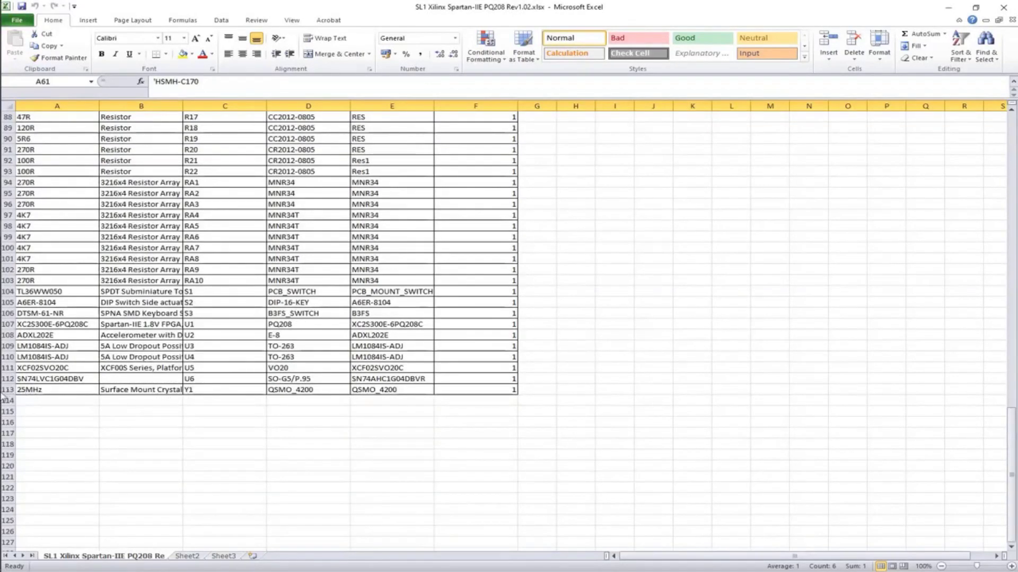
scroll(465, 466, up, 17)
scroll(162, 186, up, 12)
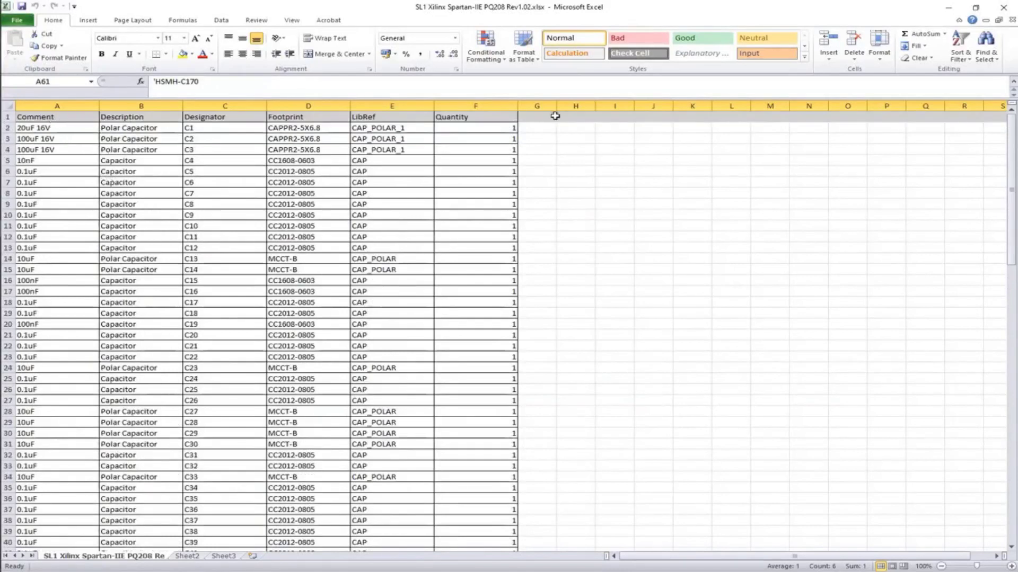
drag(1014, 150, 1000, 402)
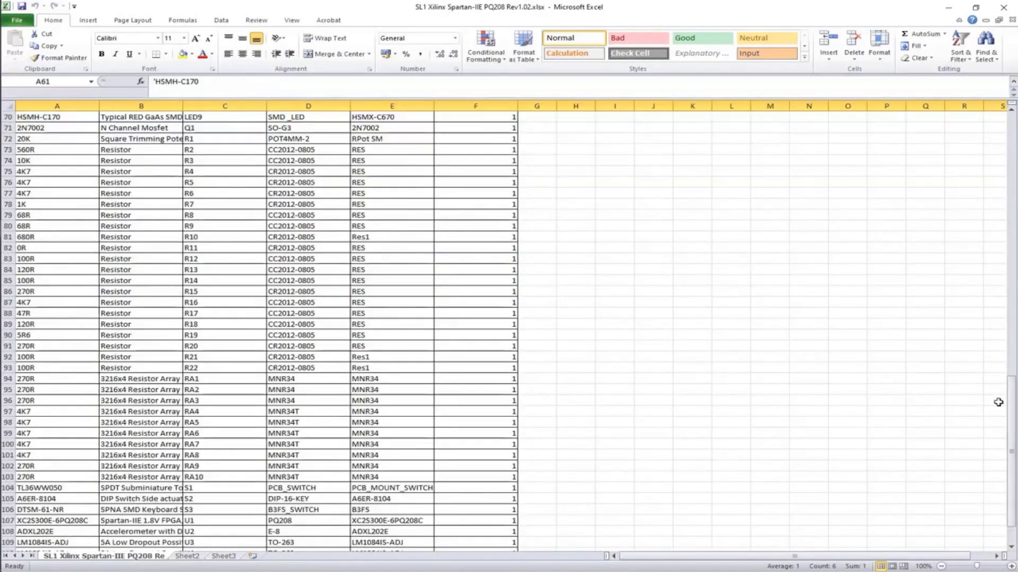
click(752, 496)
scroll(689, 477, down, 6)
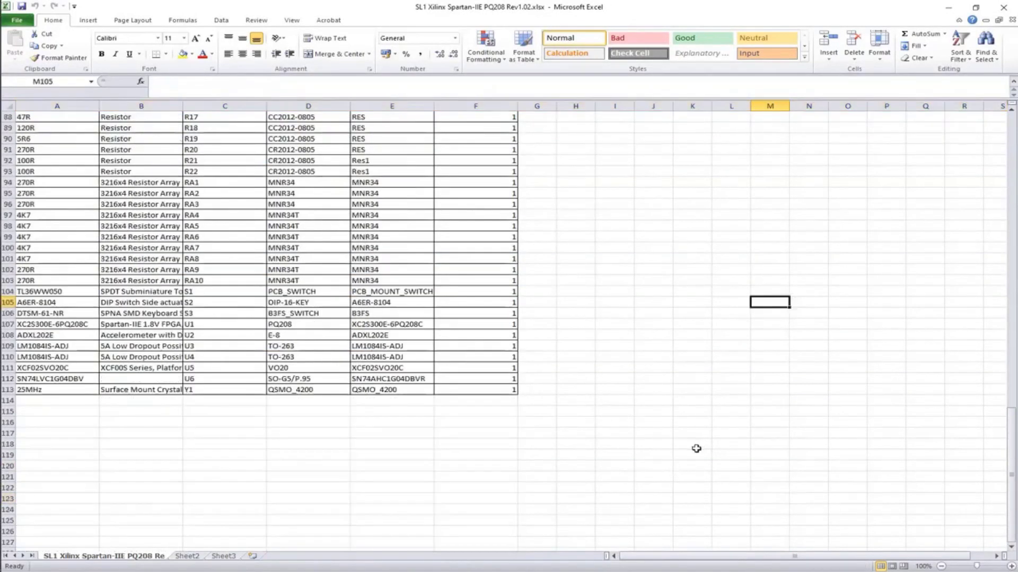
- Switch back to Altium Designer and start the Smart PDF export wizard, advancing to the export target choice
key(alt+Tab)
key(alt+Tab)
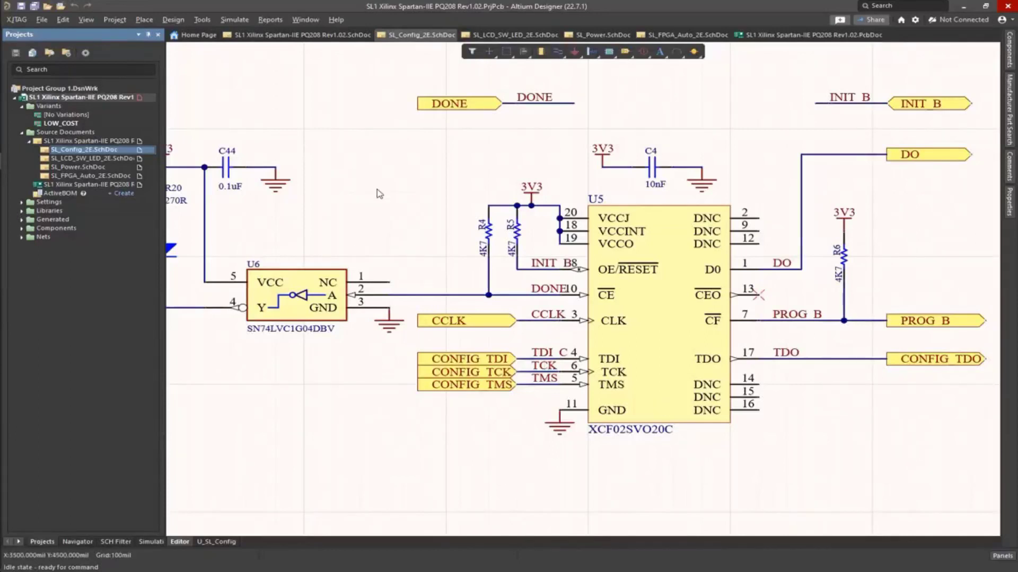
click(448, 176)
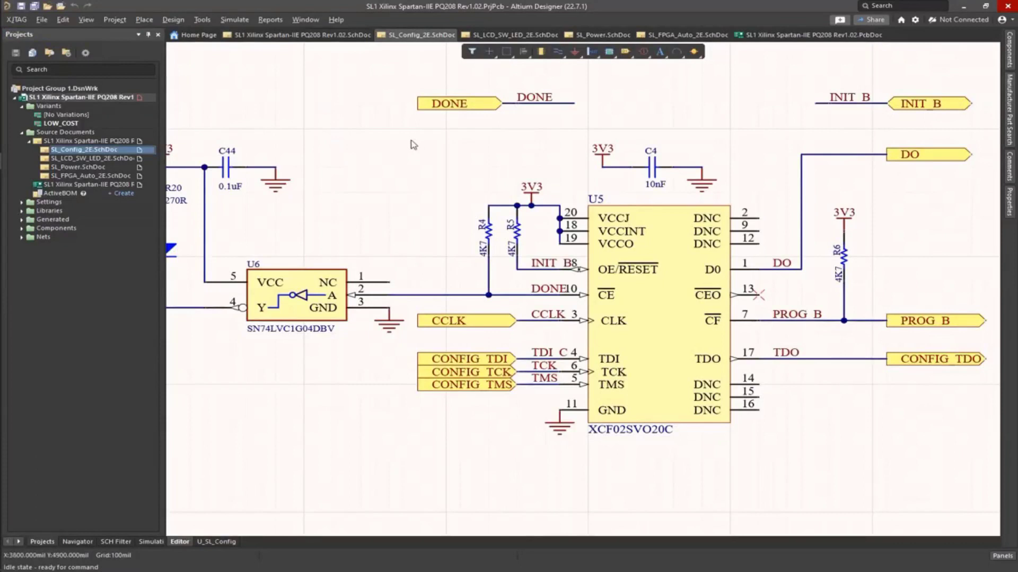
click(271, 20)
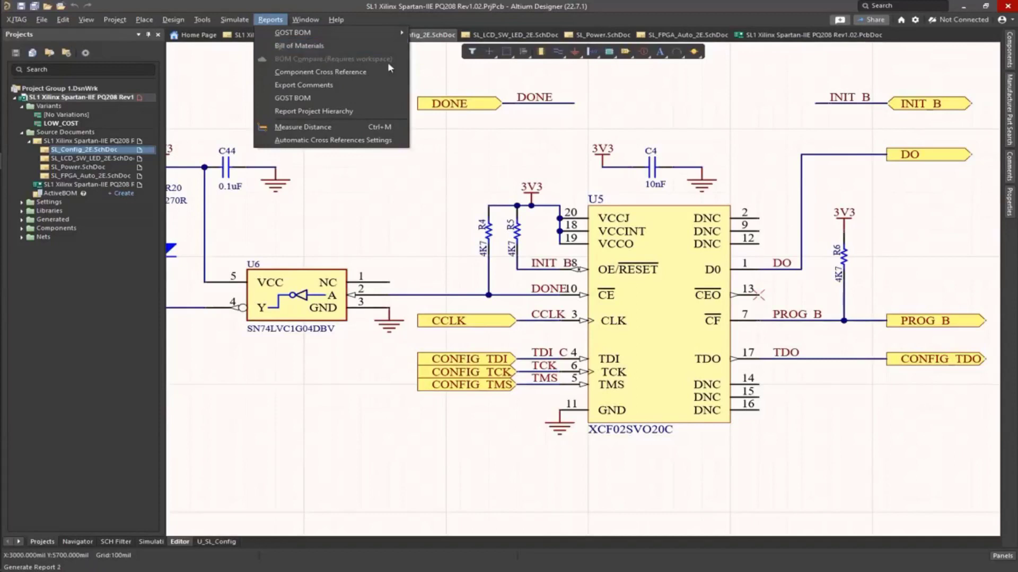
click(495, 162)
click(41, 20)
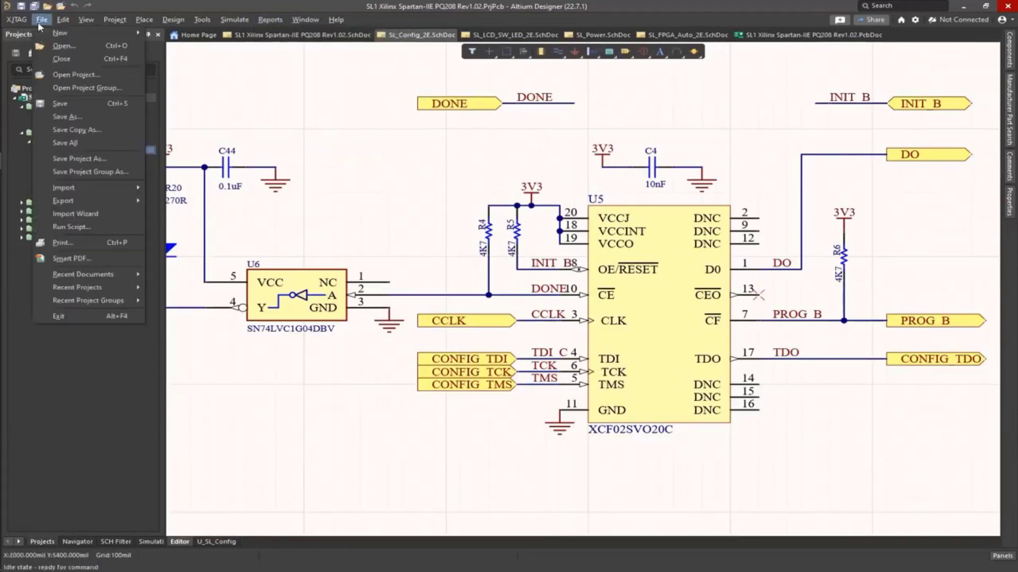
click(91, 259)
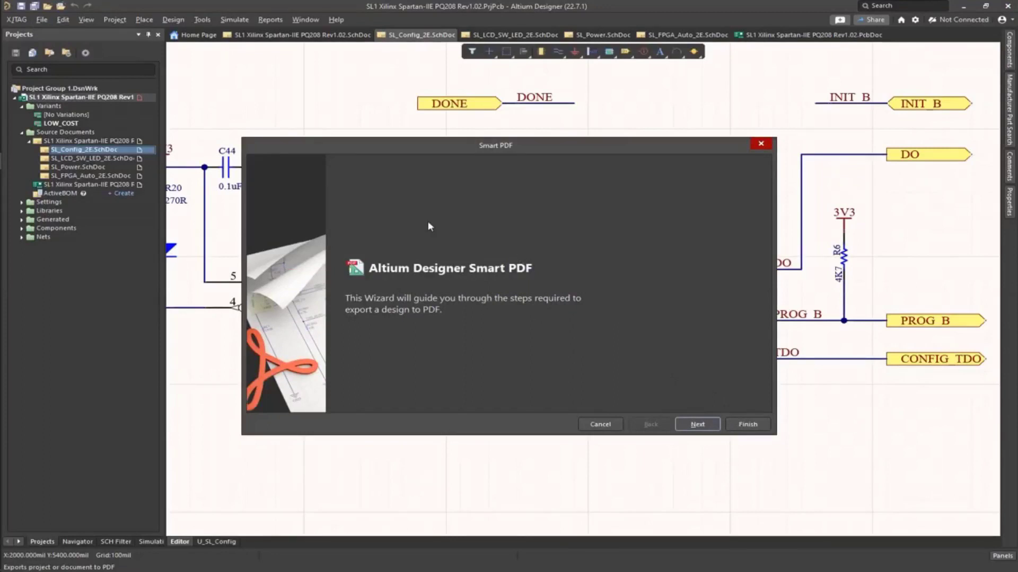
click(697, 425)
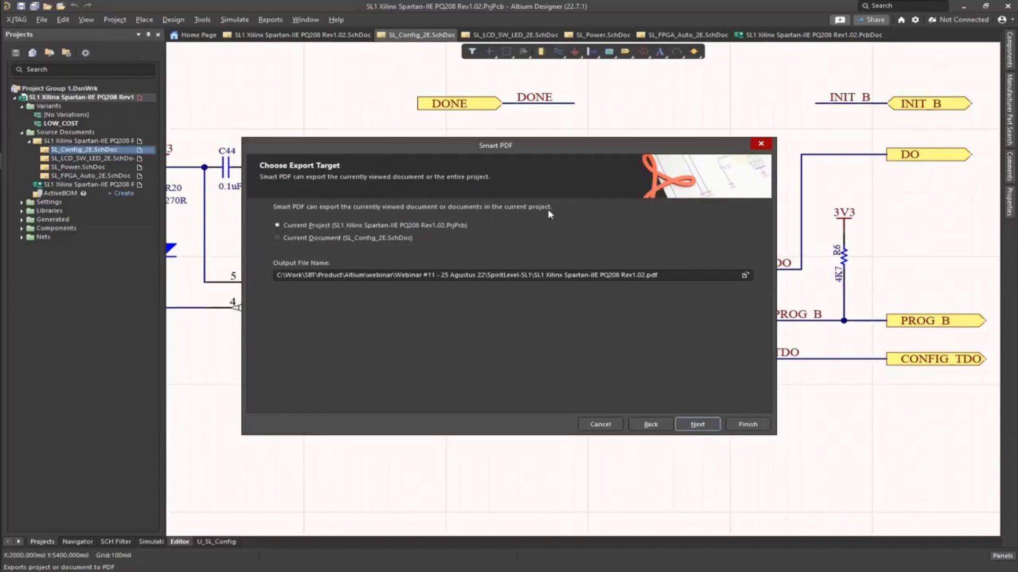
- Choose the current project as the export target and accept overwriting the existing SL1 Xilinx Spartan-IIE PQ208 Rev1.02.pdf
click(351, 238)
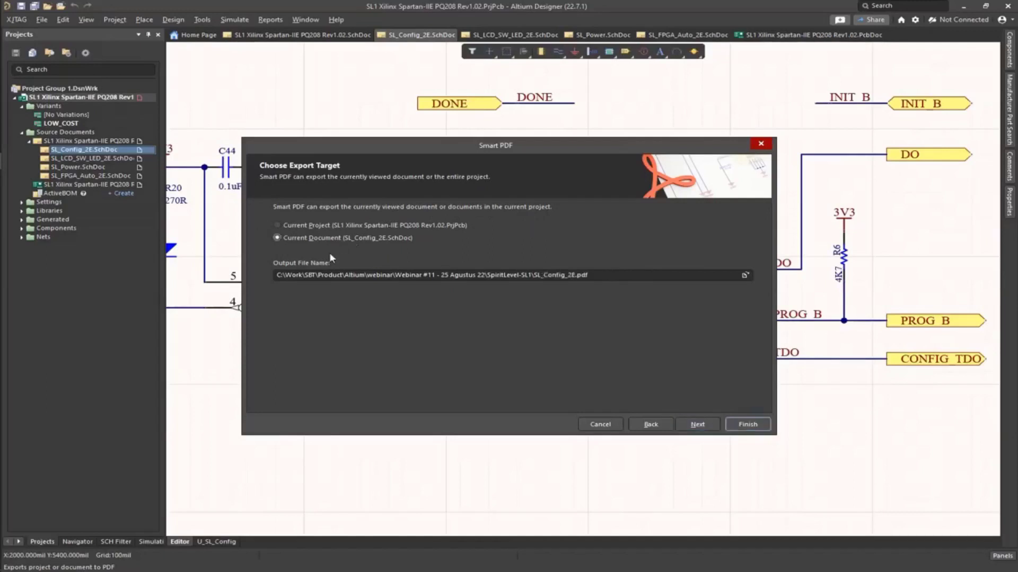
click(328, 226)
click(317, 237)
click(319, 227)
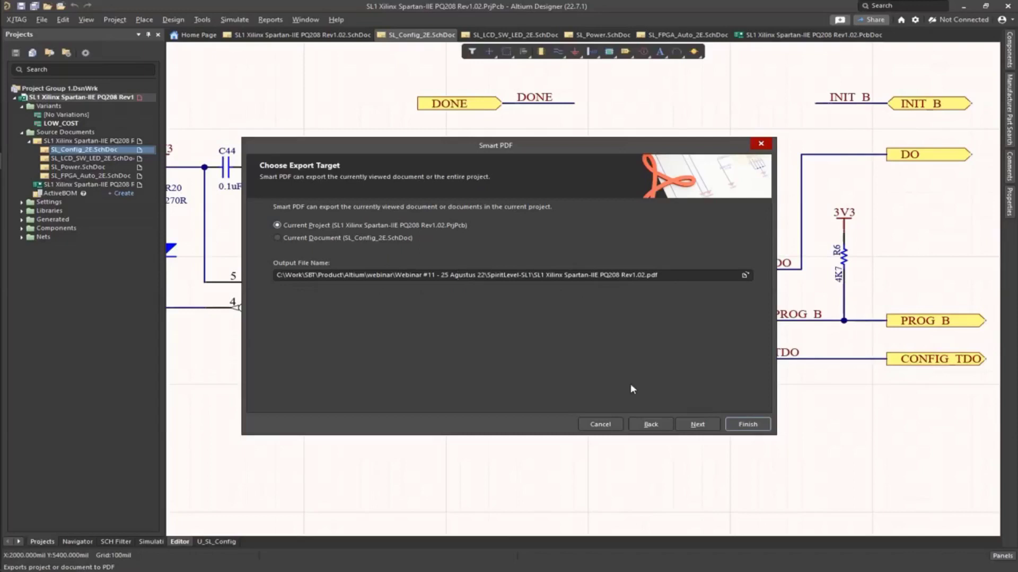
click(698, 424)
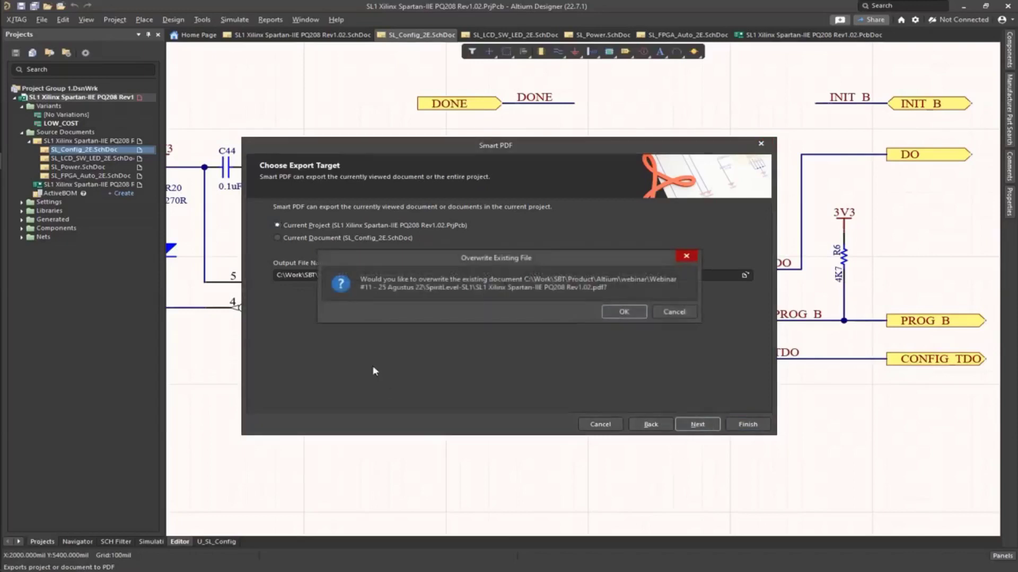
click(640, 313)
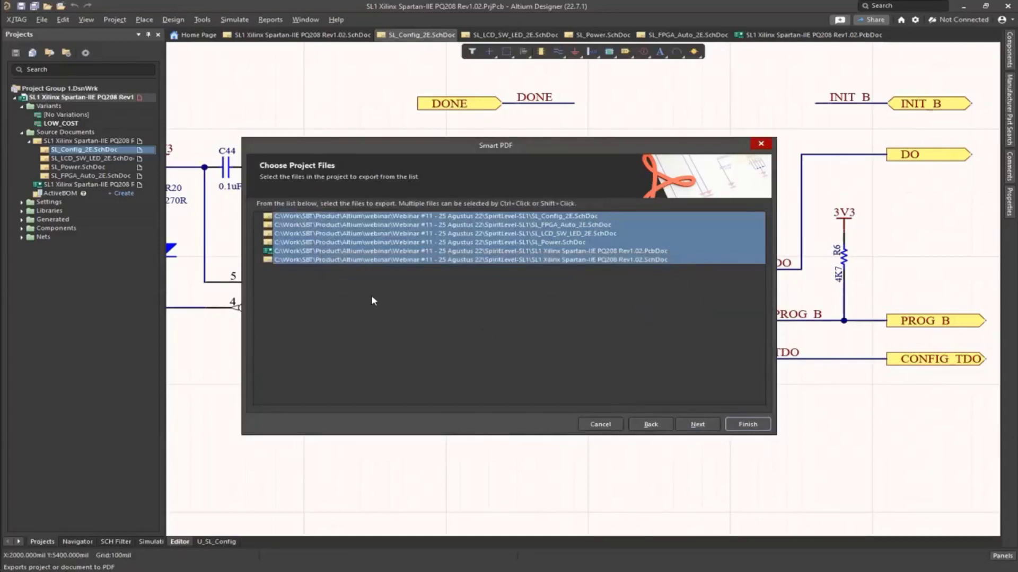
- Select all project schematic files and the PCB document for the PDF export, from SL_Config_2E.SchDoc to SL1 Xilinx Spartan-IIE PQ208 Rev1.02.SchDoc
click(342, 225)
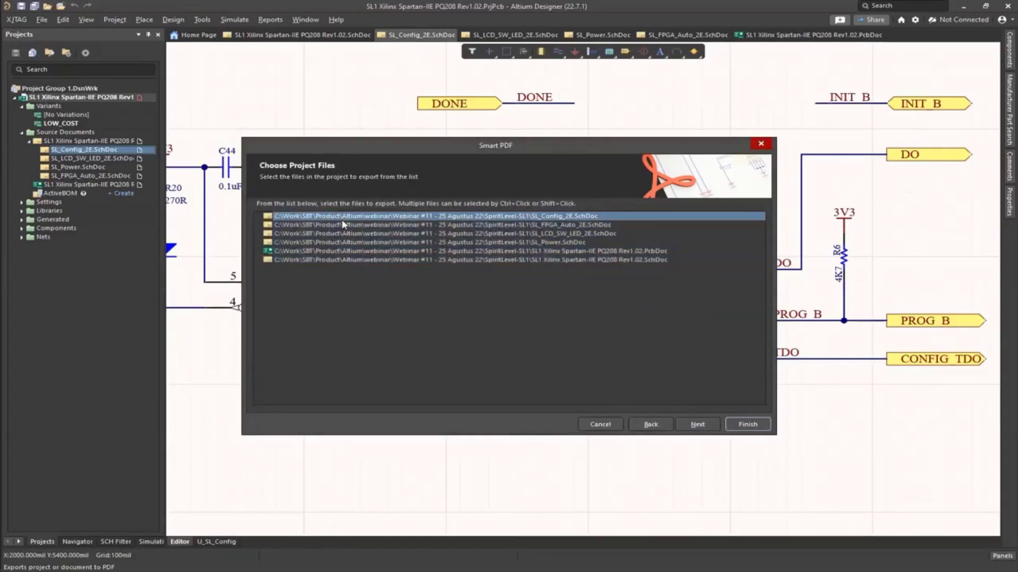
click(342, 243)
click(342, 252)
click(342, 259)
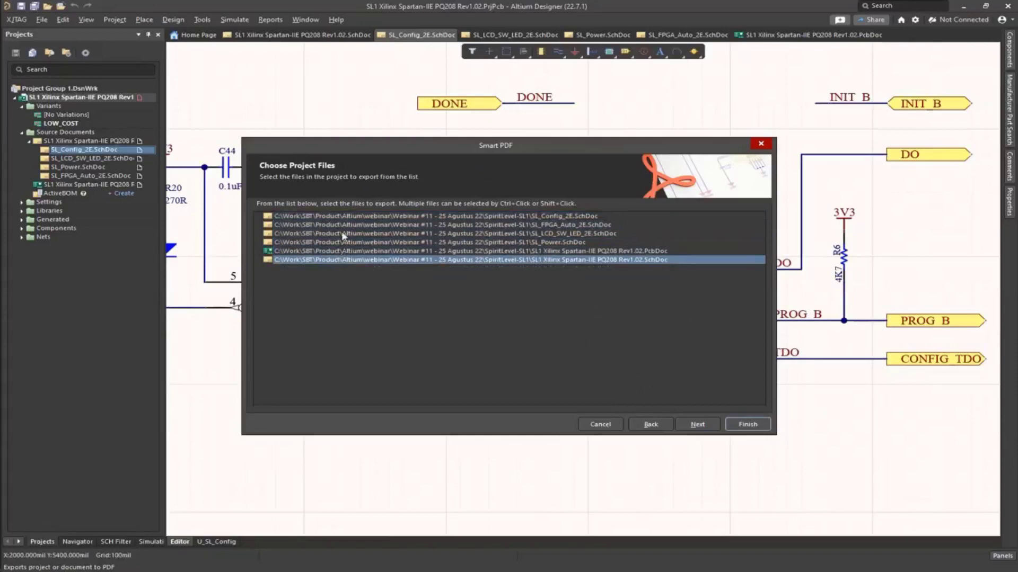
click(355, 218)
shift+click(349, 243)
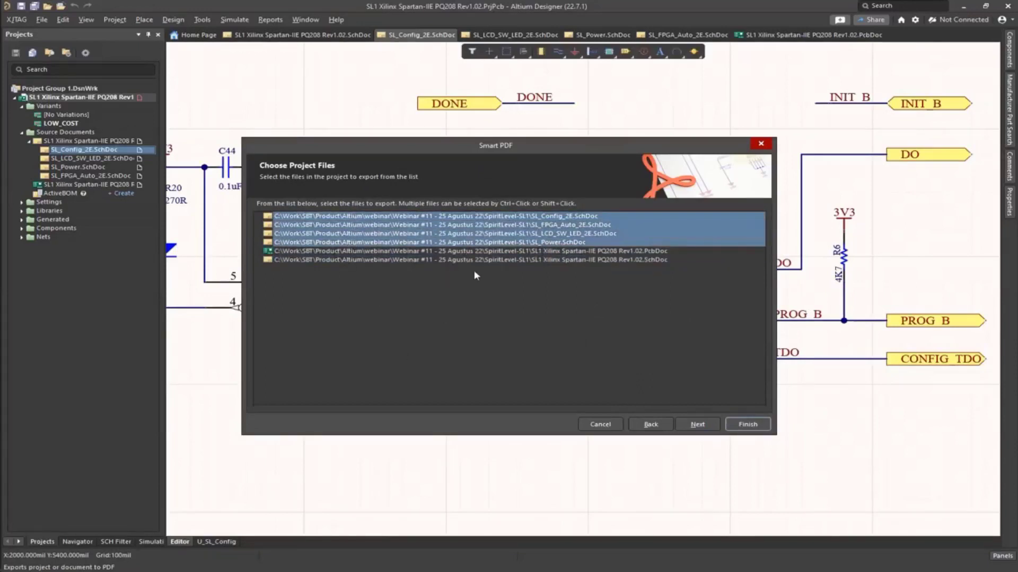
shift+click(388, 261)
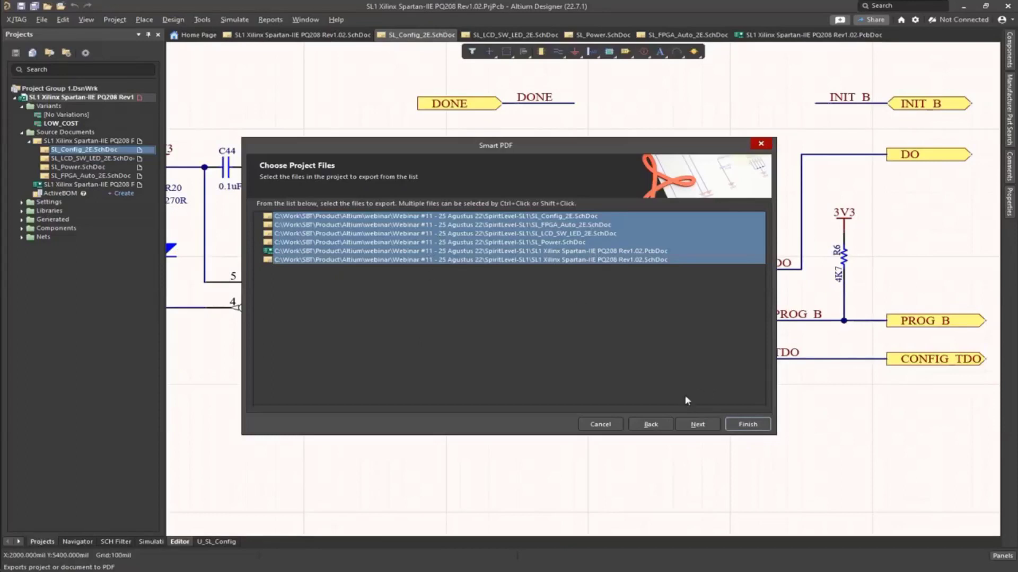
click(697, 424)
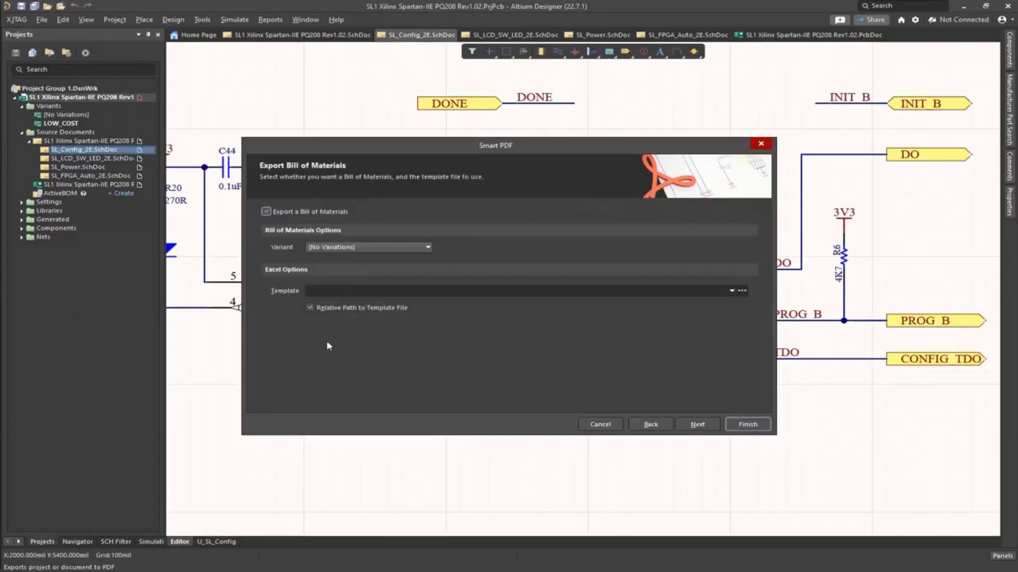
- Set the variant of the PDF's bill of materials to LOW_COST
click(651, 424)
click(697, 424)
click(428, 245)
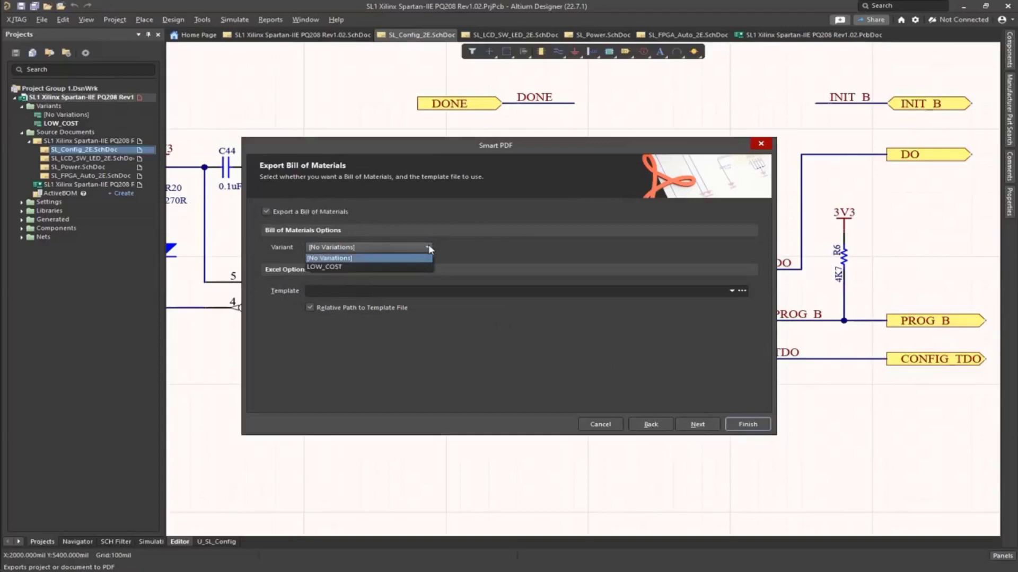
click(322, 267)
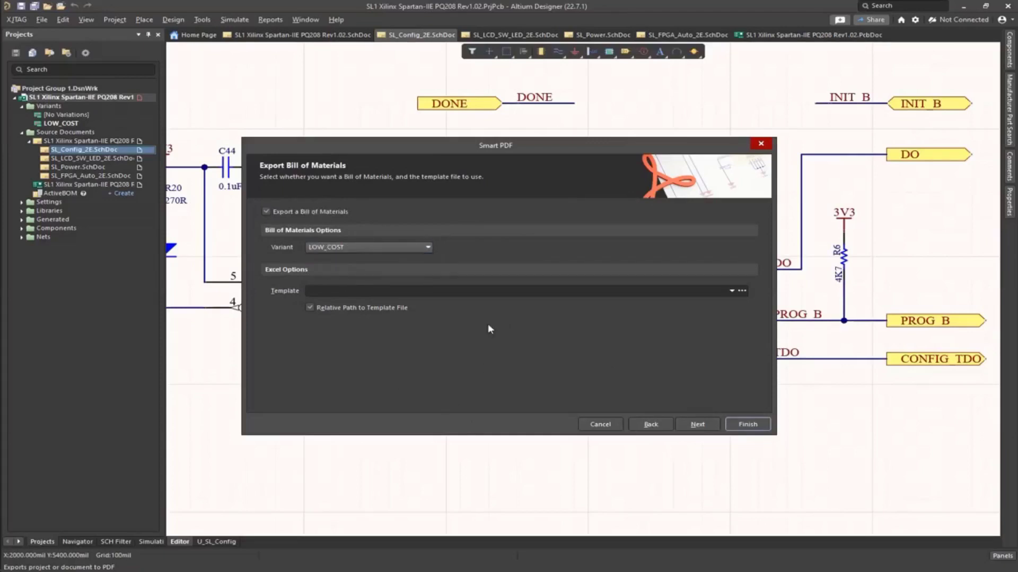
click(698, 424)
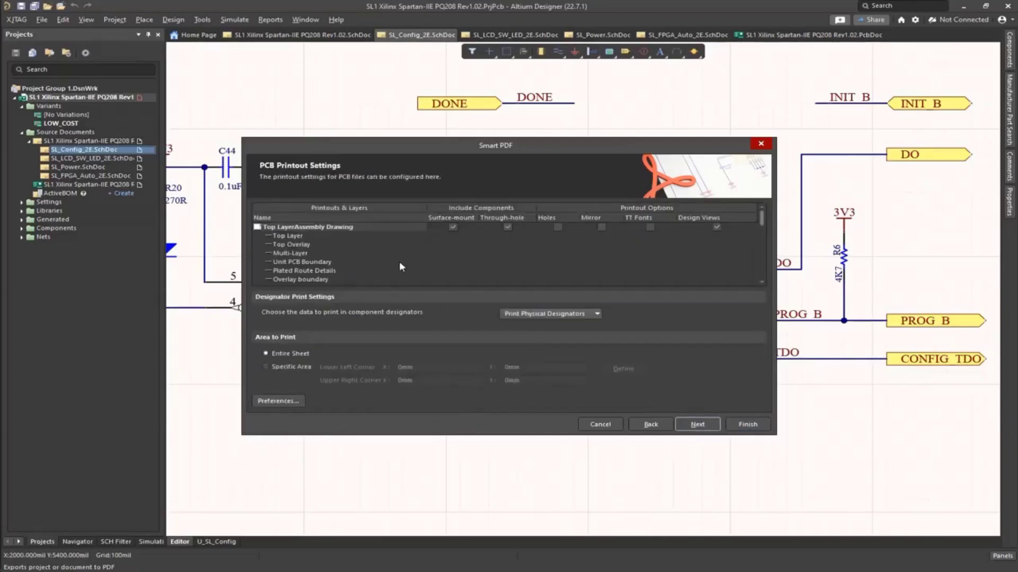
- Replace the assembly drawing printouts with a layer-by-layer set starting at Top Layer, using physical designators and PCB color mode Color
right_click(468, 253)
click(509, 257)
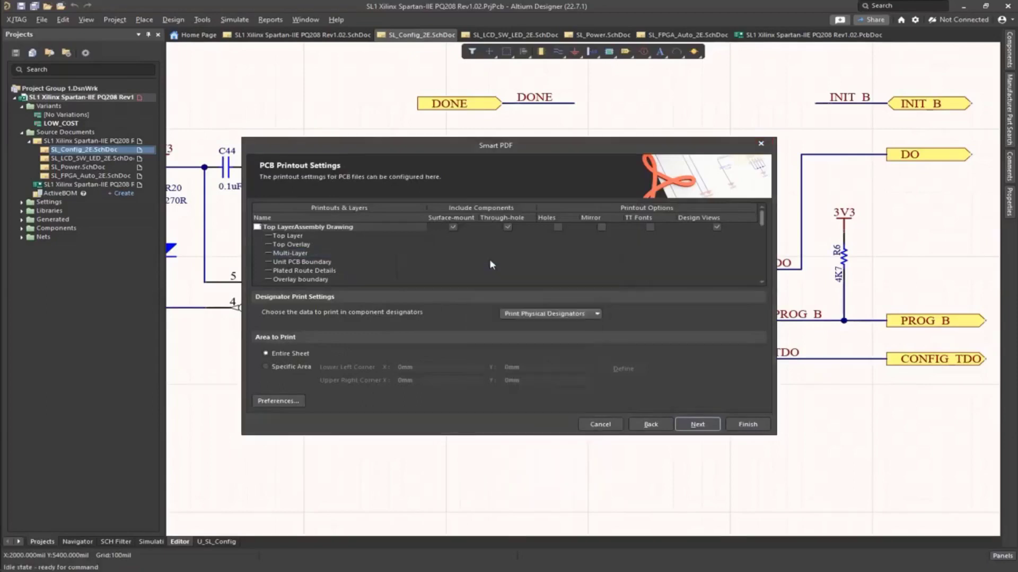
click(547, 312)
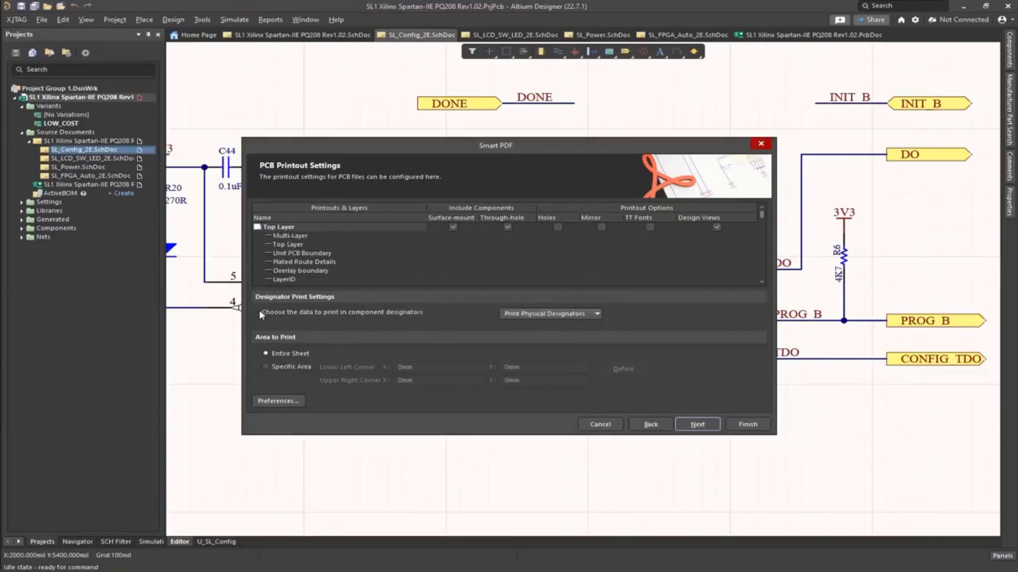
click(577, 313)
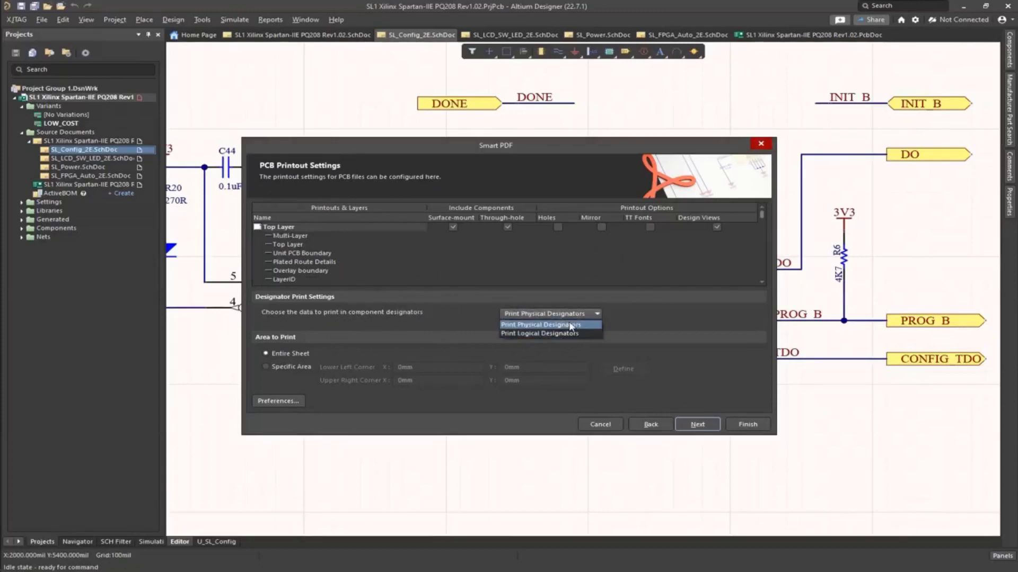
click(572, 325)
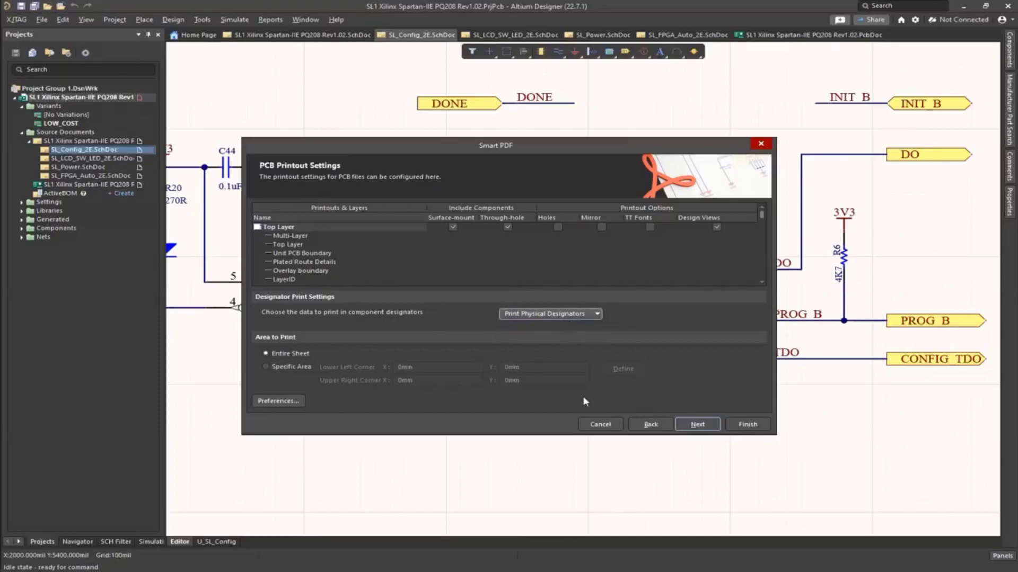
click(698, 424)
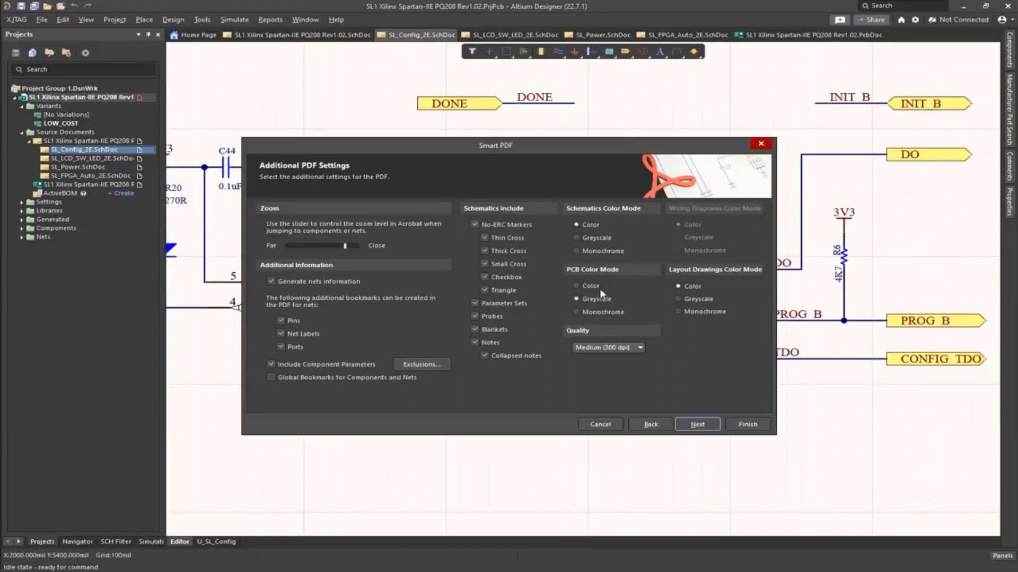
click(577, 286)
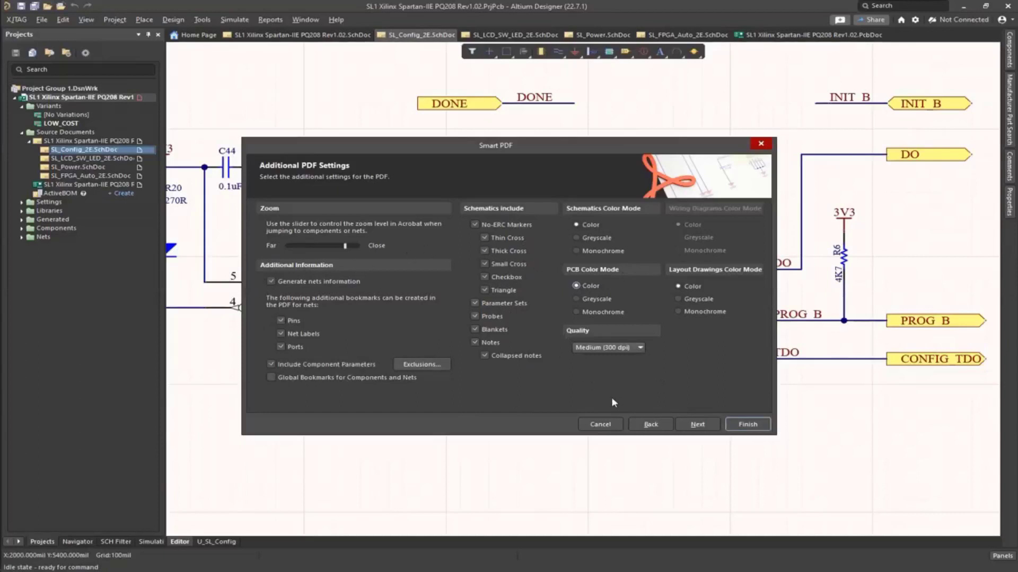
click(697, 424)
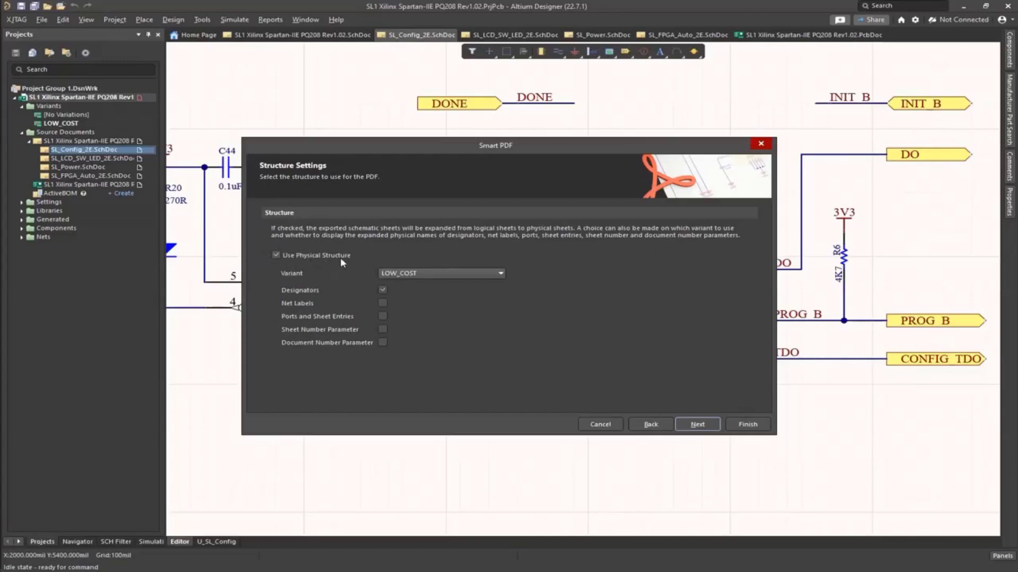
- Include net labels, ports and sheet entries, sheet number and document number in the LOW_COST physical structure, and finish the PDF export
click(446, 273)
click(446, 273)
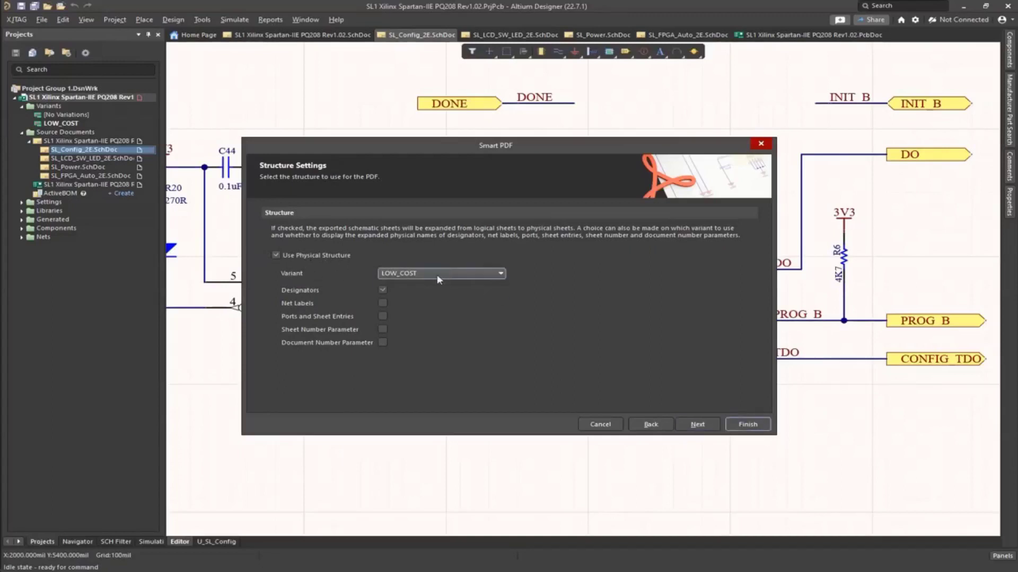
click(382, 303)
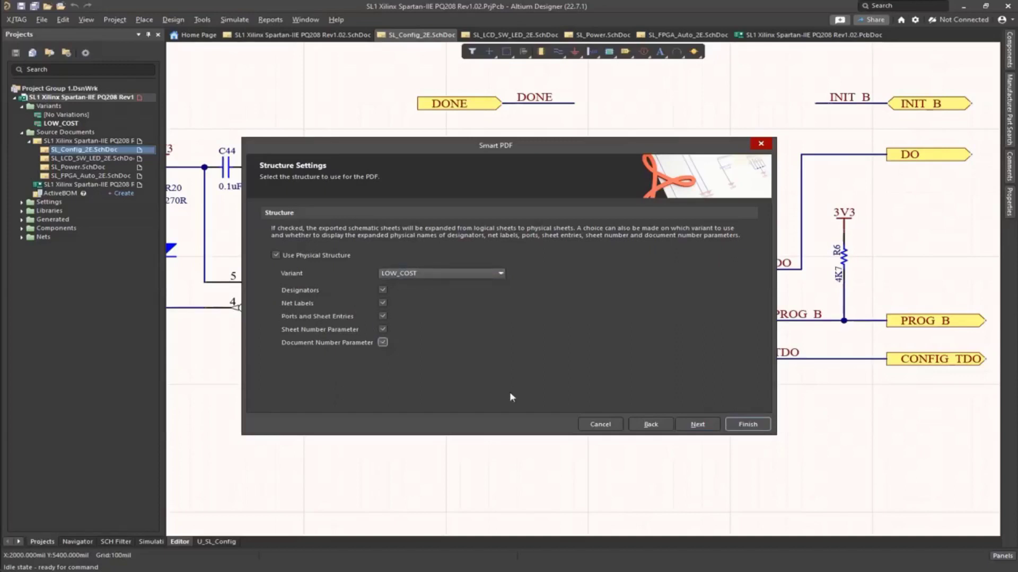
click(696, 424)
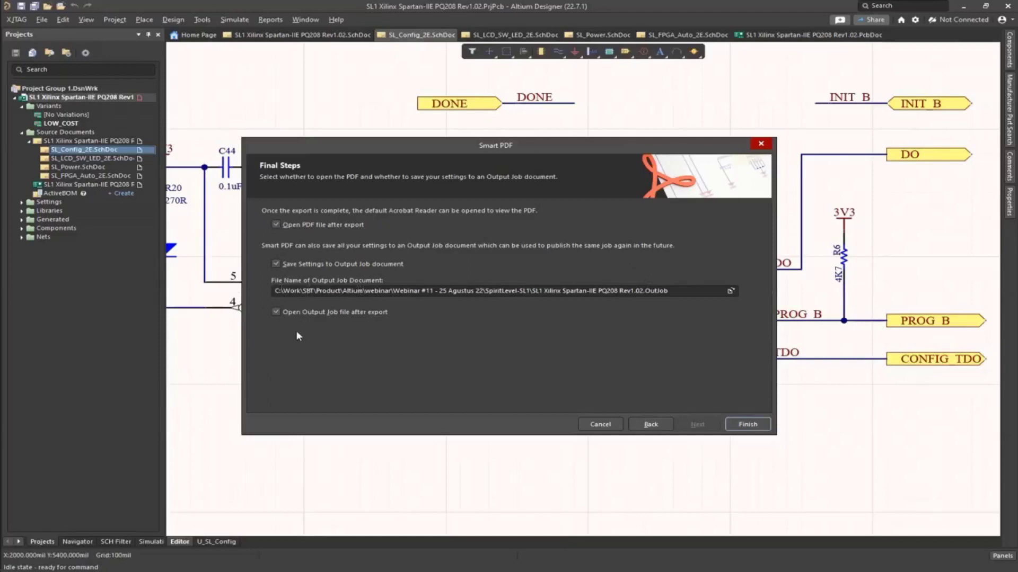
click(748, 424)
click(616, 312)
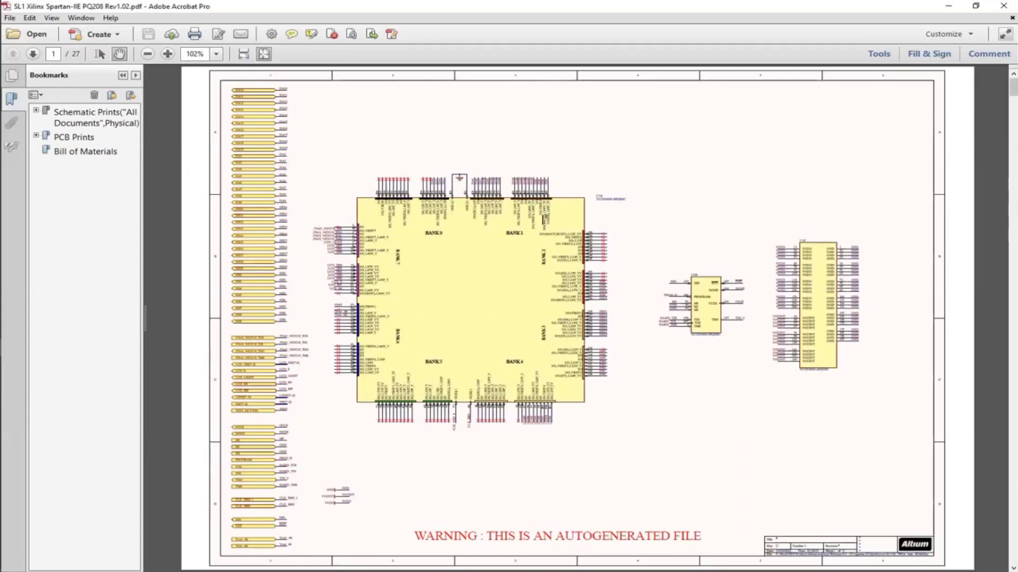
- Page through the exported PDF to check LCD1 on the LCD, Switches and LEDs sheet and the parts on the Power Supply sheet
key(Right)
key(Right)
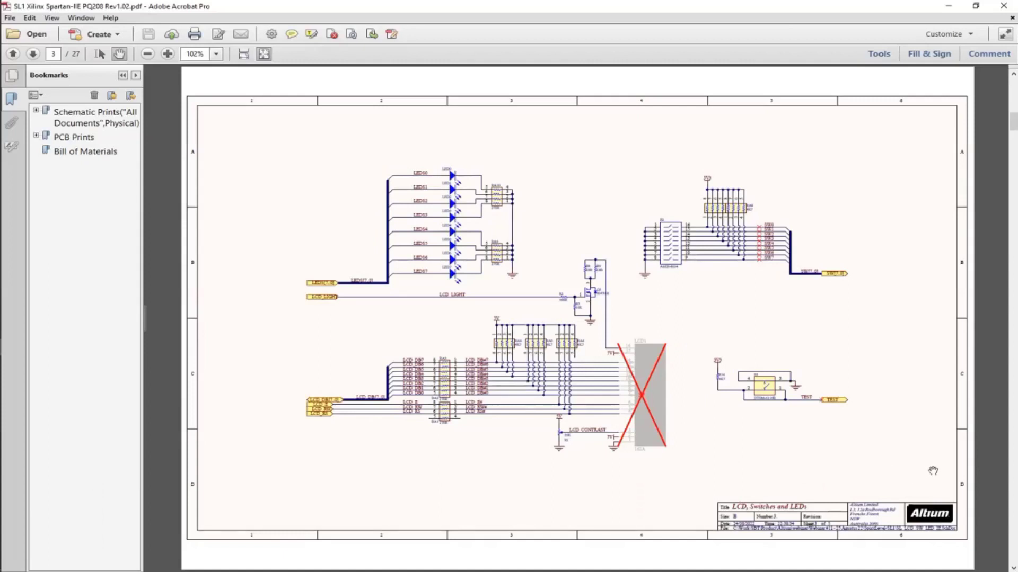
key(Page_Down)
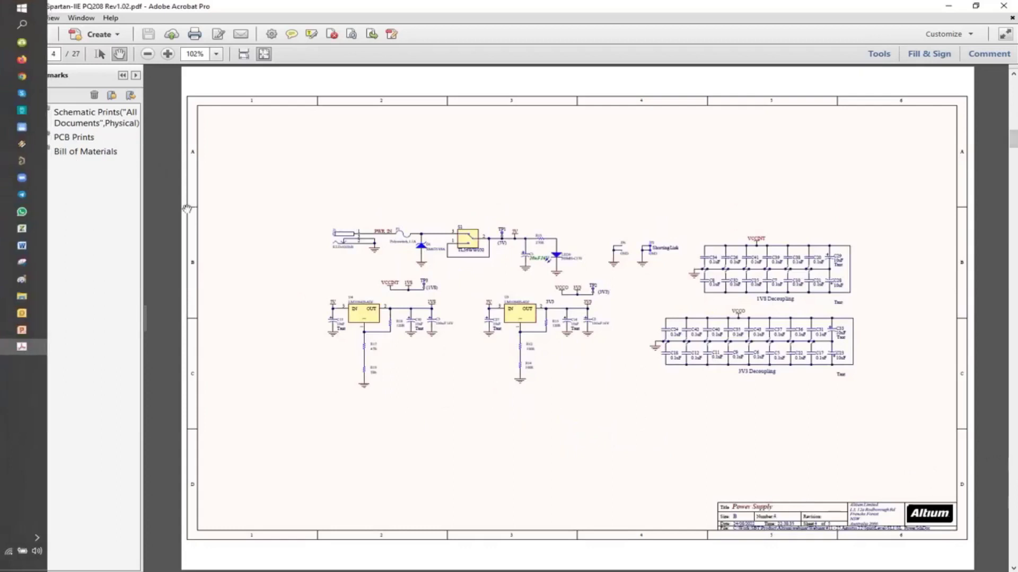
- Expand the PDF's schematic bookmarks to examine the Components list and the entries under the SL_LCD_SW_LED_2E sheet
click(36, 111)
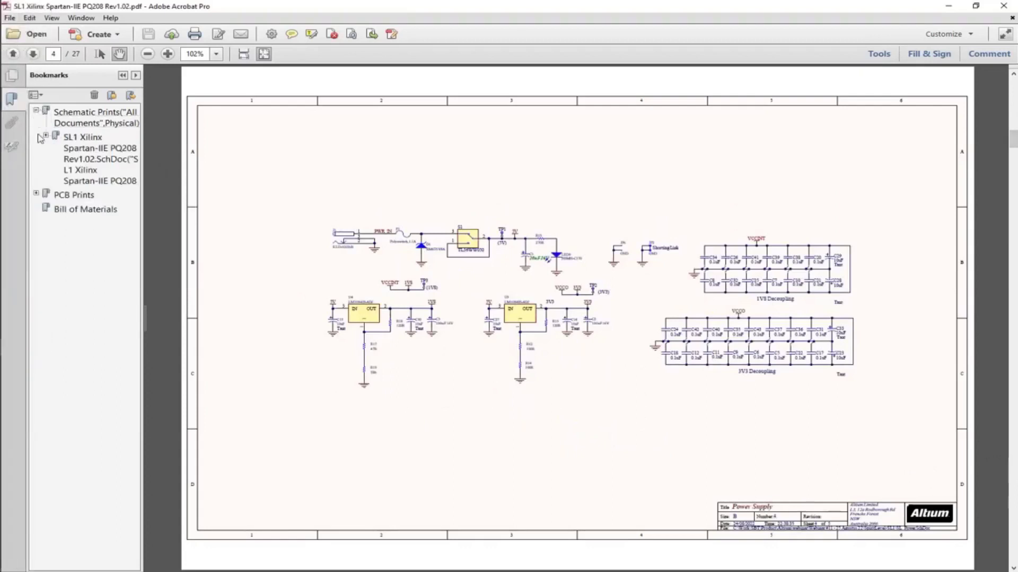
click(46, 135)
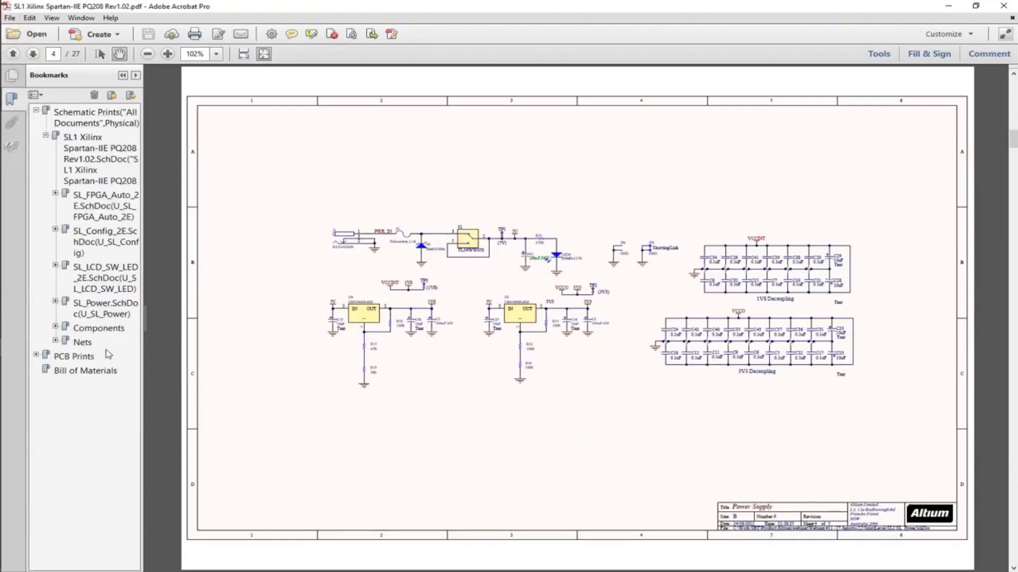
click(55, 326)
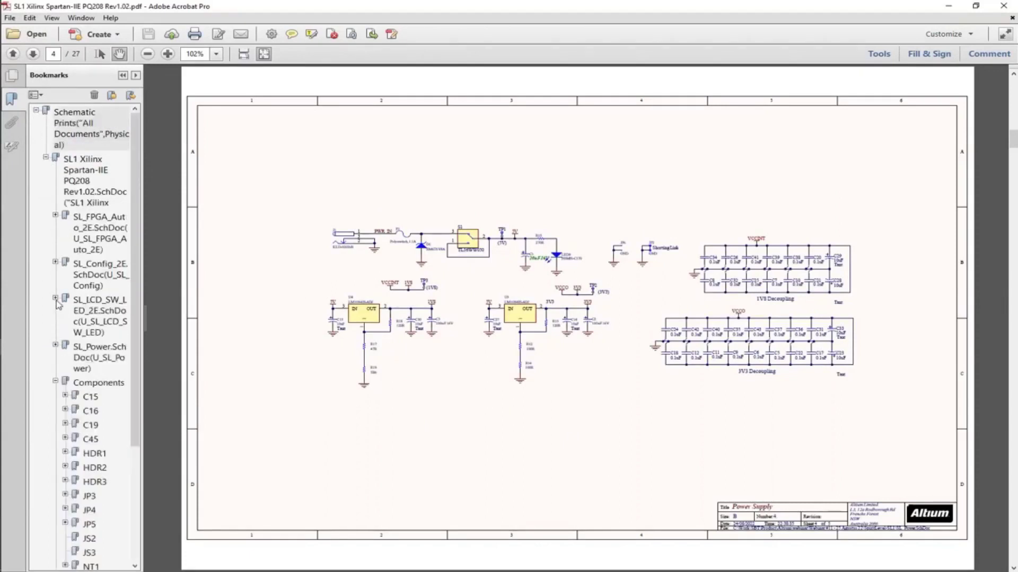
click(56, 300)
click(56, 299)
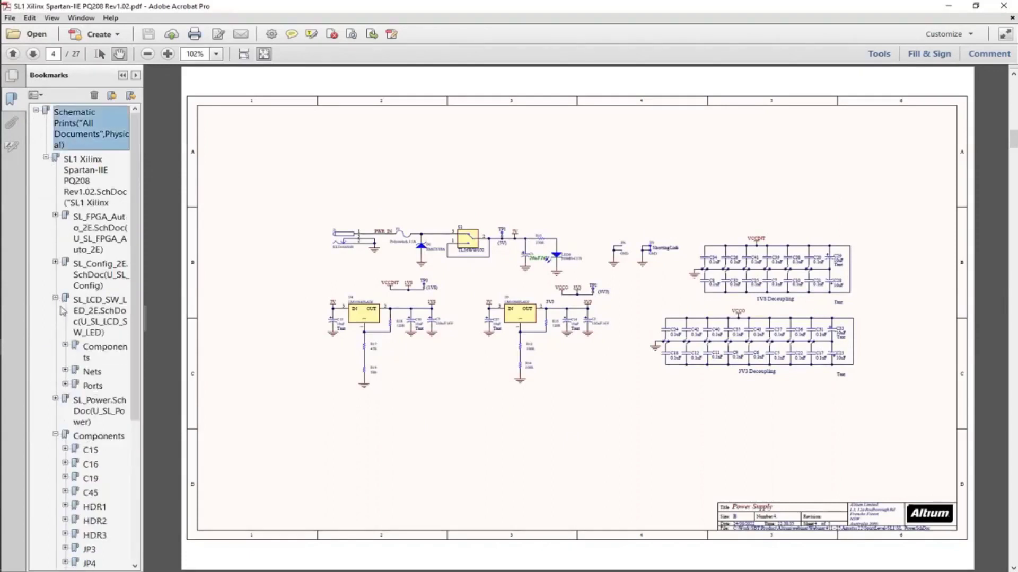
- Expand the PDF's Components bookmarks under the LCD, Config and FPGA schematic sheets to examine their component lists
click(65, 346)
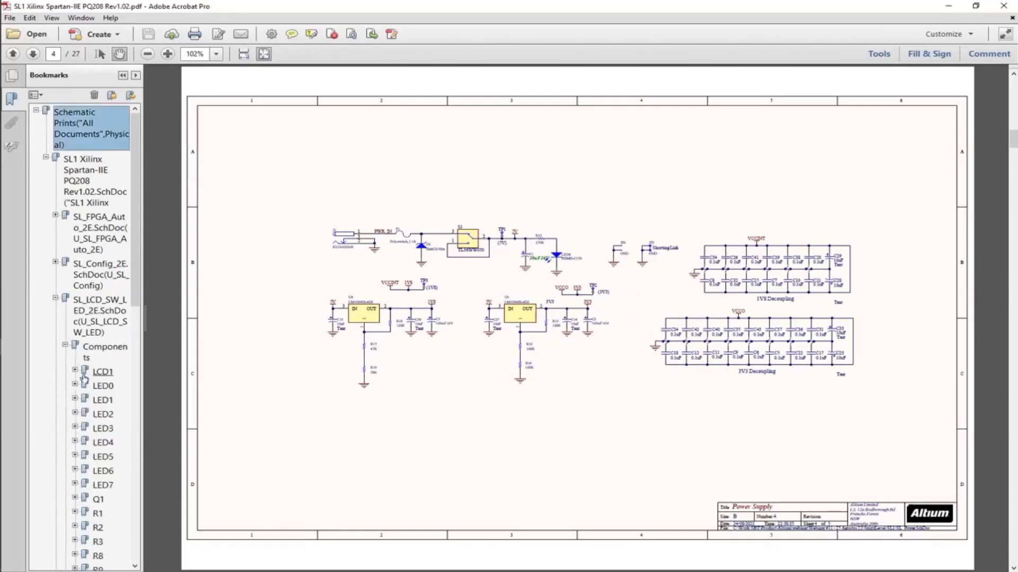
click(56, 262)
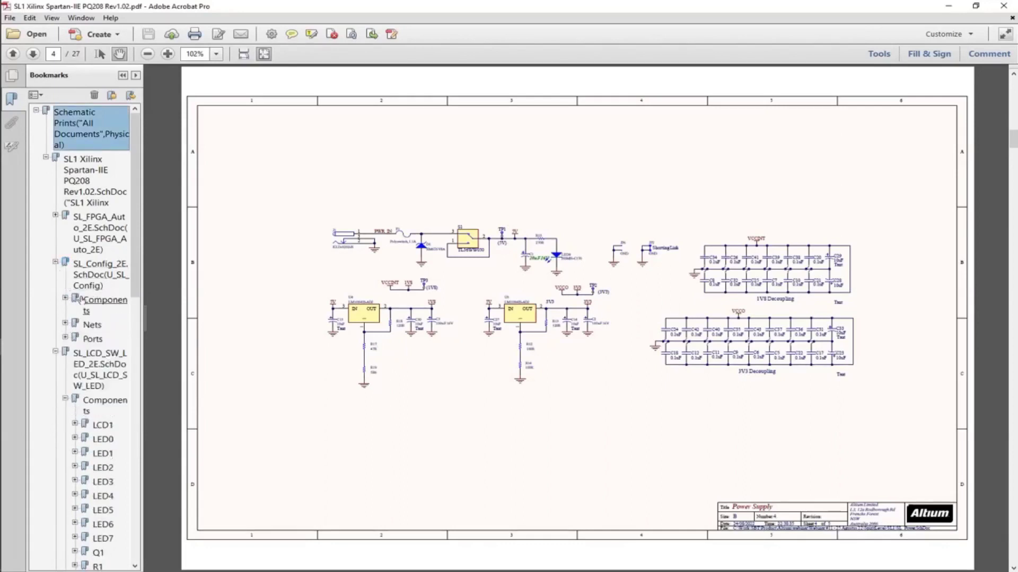
click(65, 299)
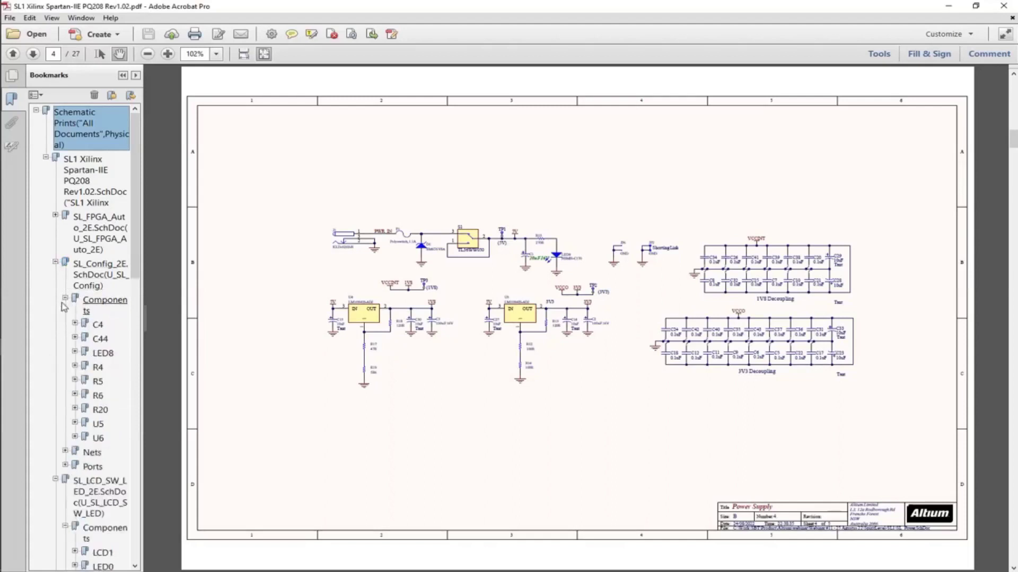
click(55, 215)
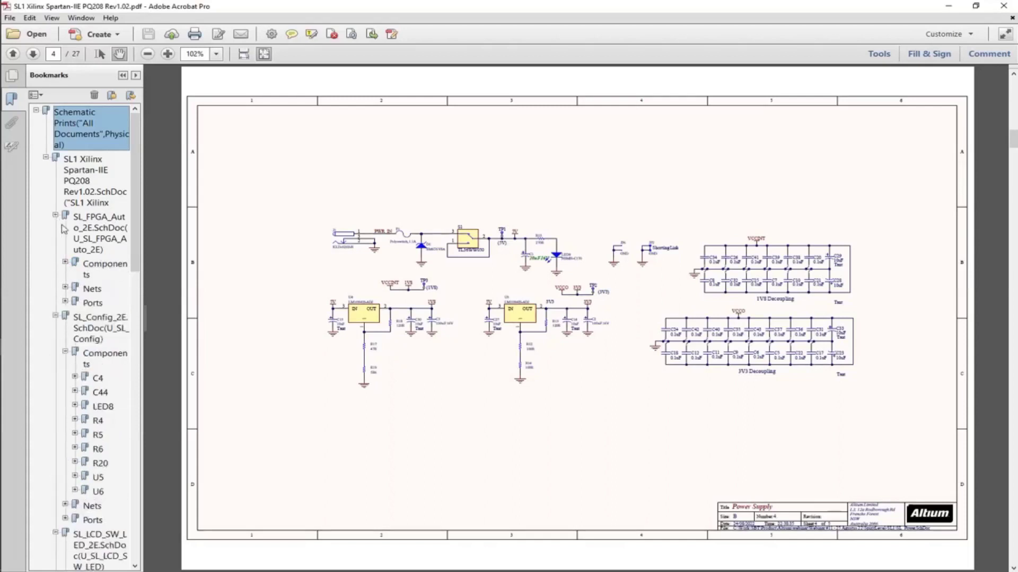
click(65, 262)
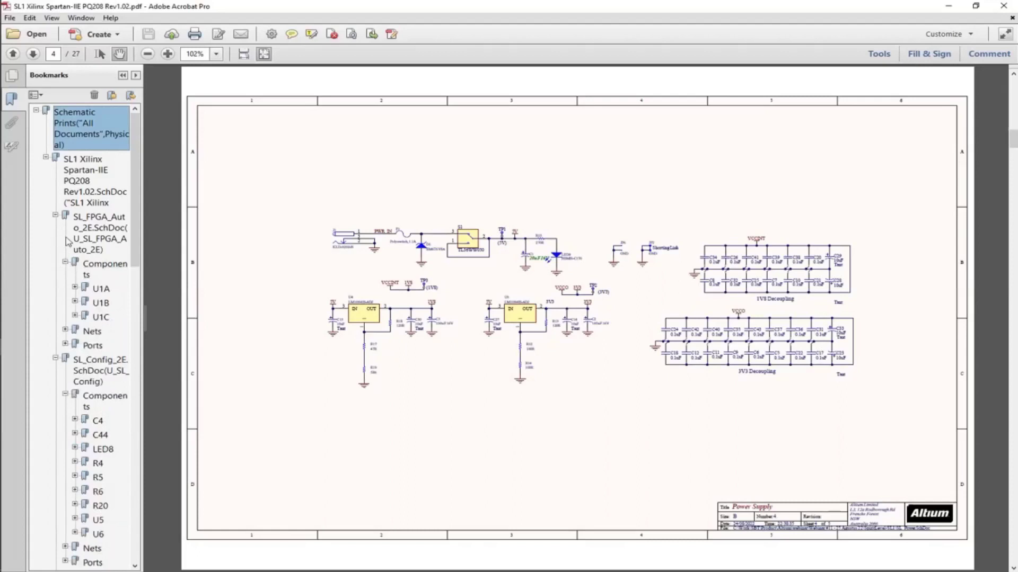
- Find C1 among the SL_Power sheet's component bookmarks and inspect its value and the surrounding Power Supply circuit
scroll(53, 254, down, 8)
scroll(40, 264, up, 3)
scroll(37, 273, down, 12)
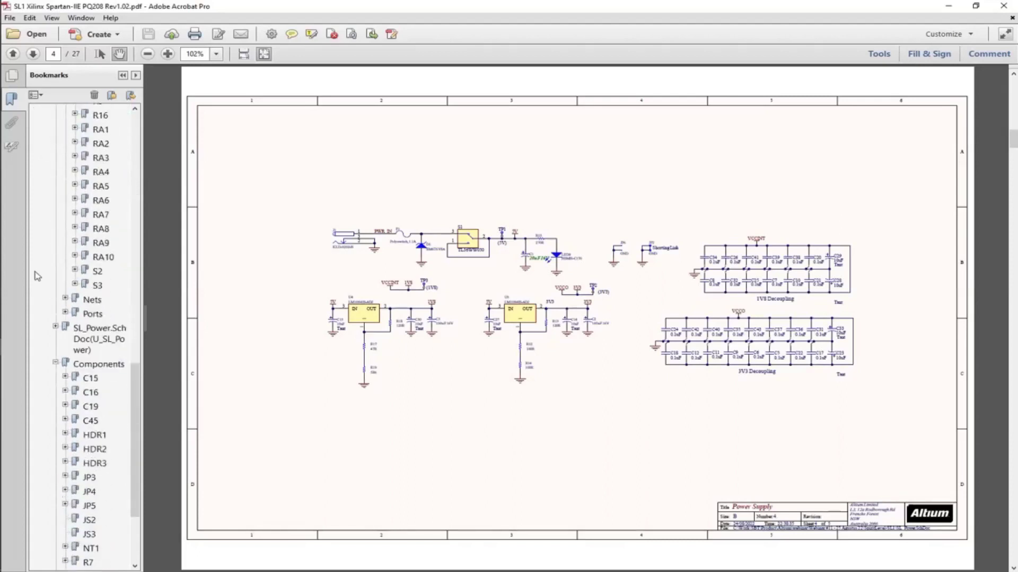
scroll(38, 275, down, 3)
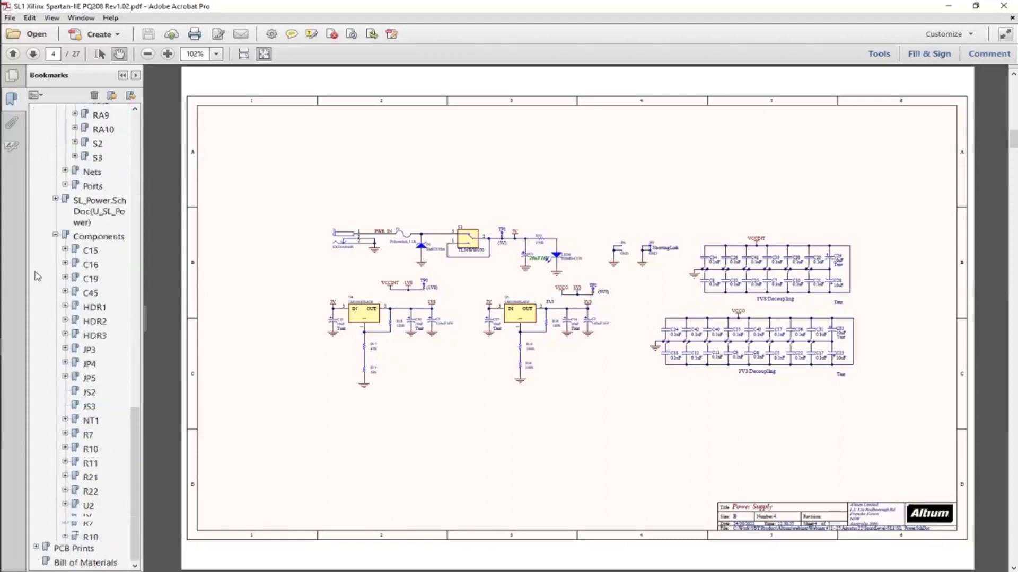
click(55, 199)
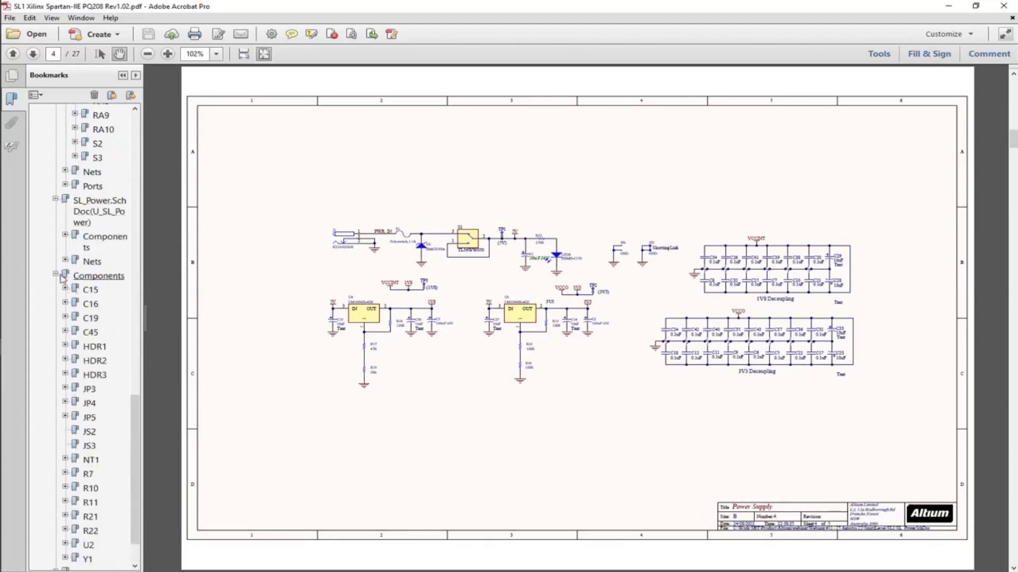
click(65, 235)
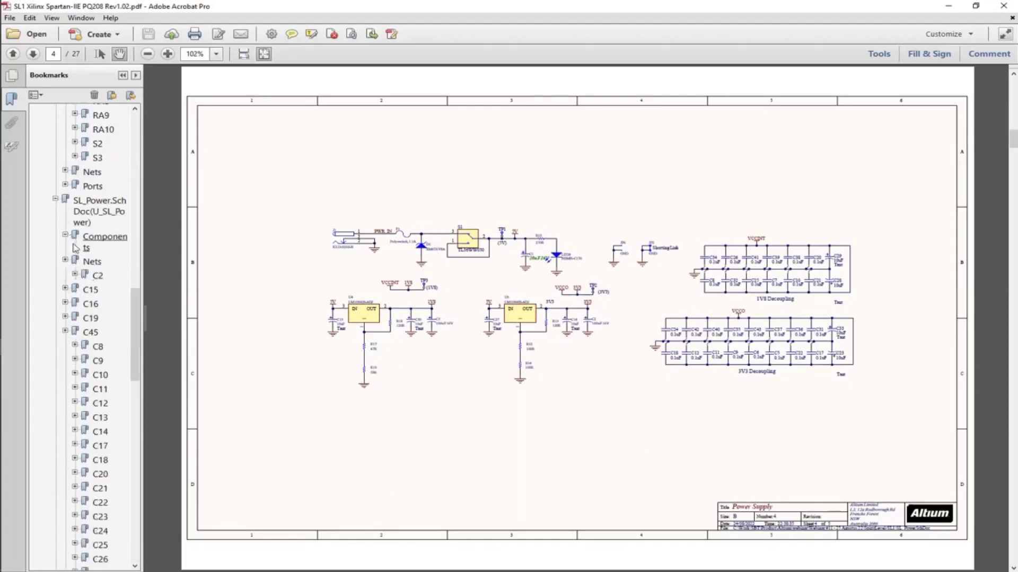
click(98, 261)
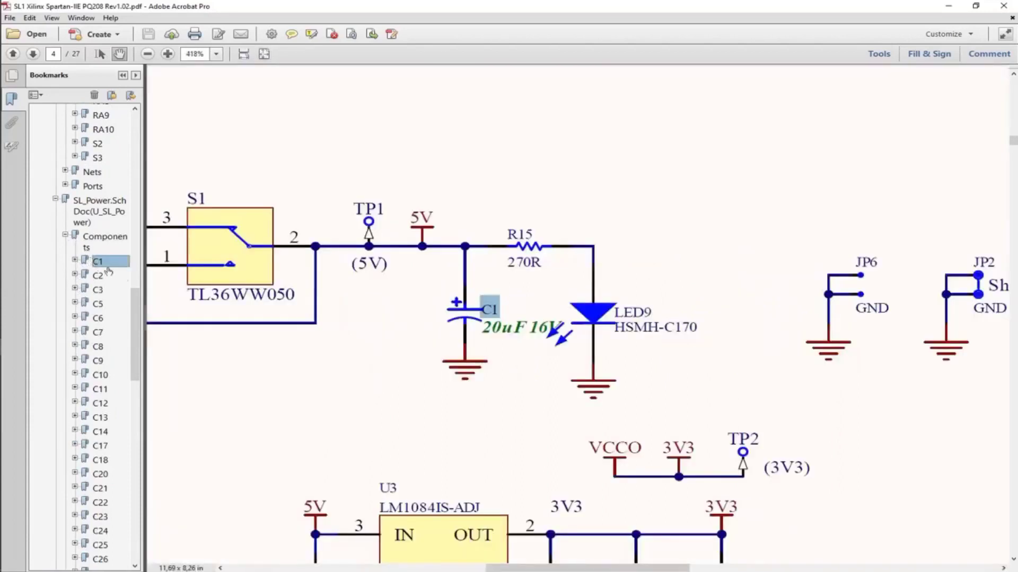
drag(489, 372, 491, 388)
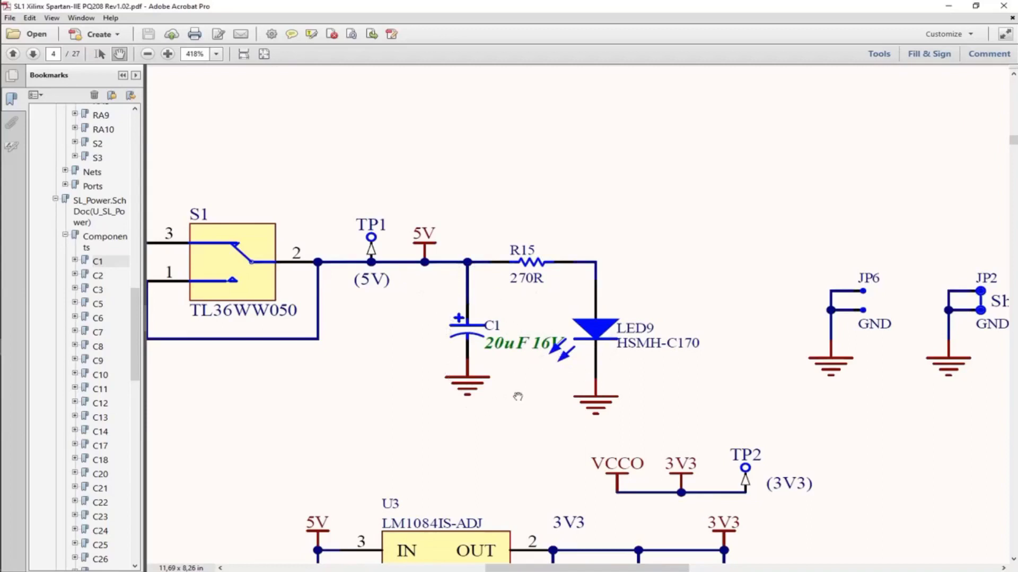
drag(484, 422, 365, 342)
drag(724, 403, 857, 321)
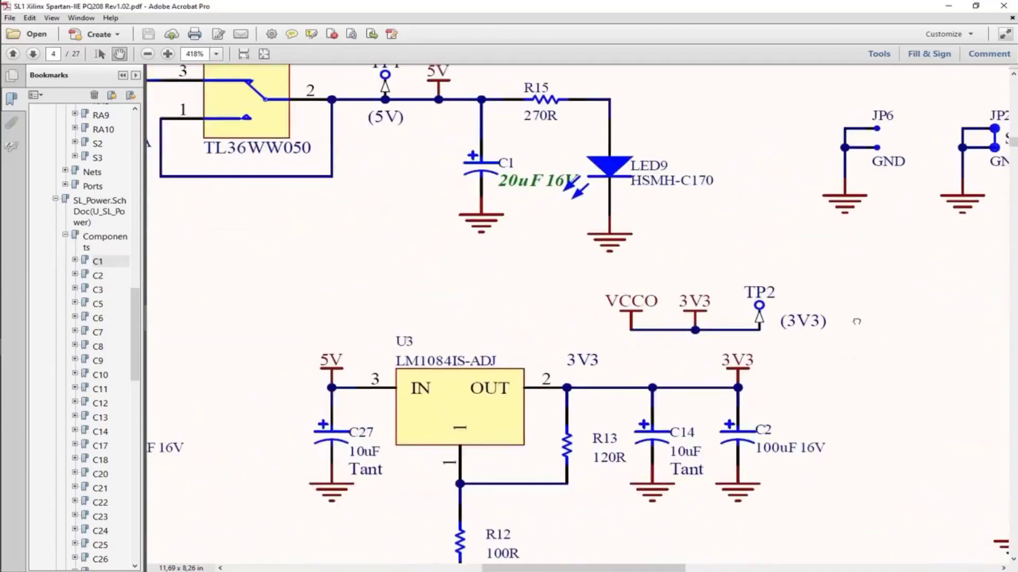
scroll(419, 307, up, 2)
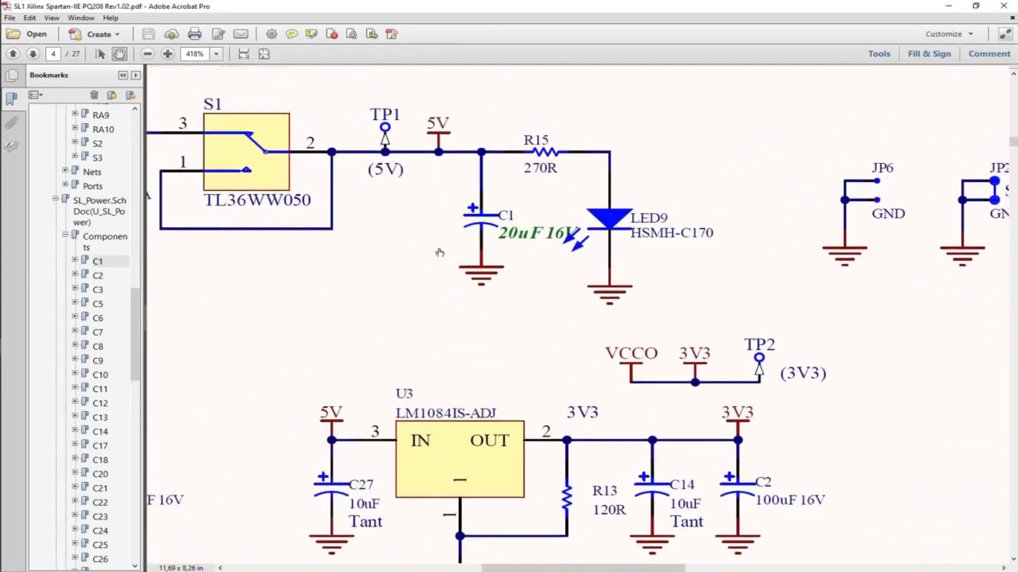
- Collapse the Schematic Prints bookmarks, go to PCB Prints and expand the PcbDoc entry to list its layers
drag(135, 308, 133, 125)
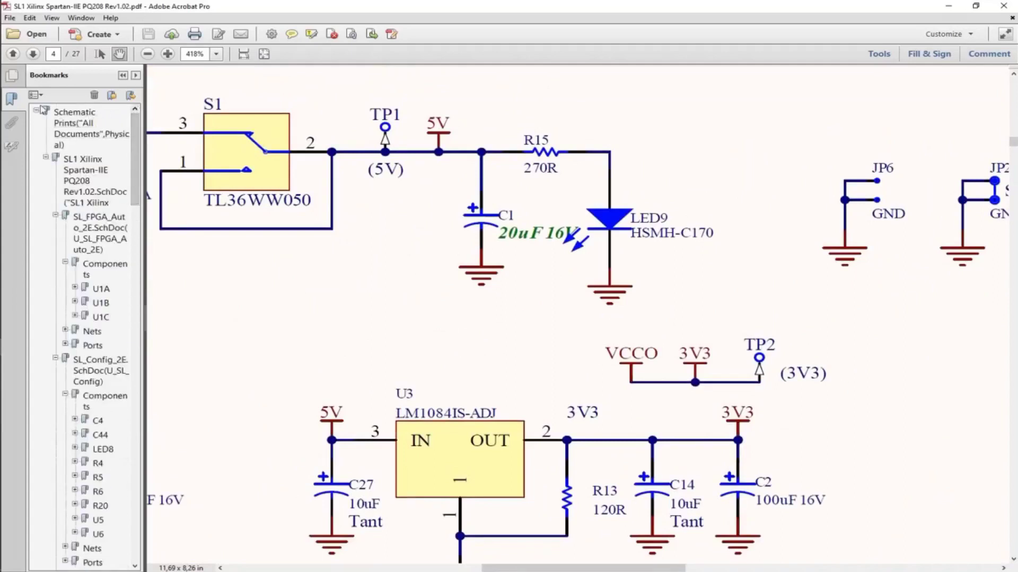
click(36, 112)
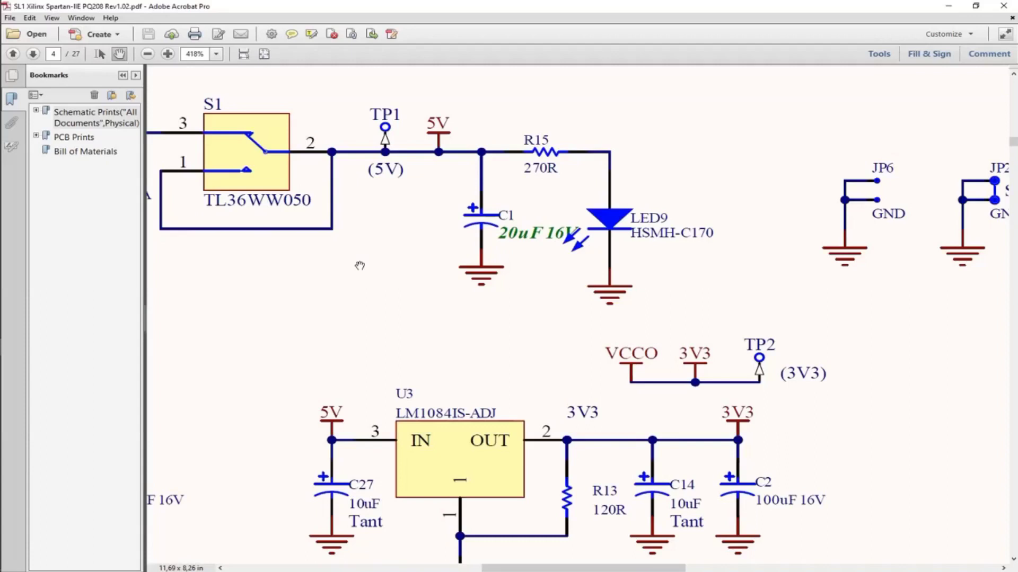
click(68, 138)
click(595, 212)
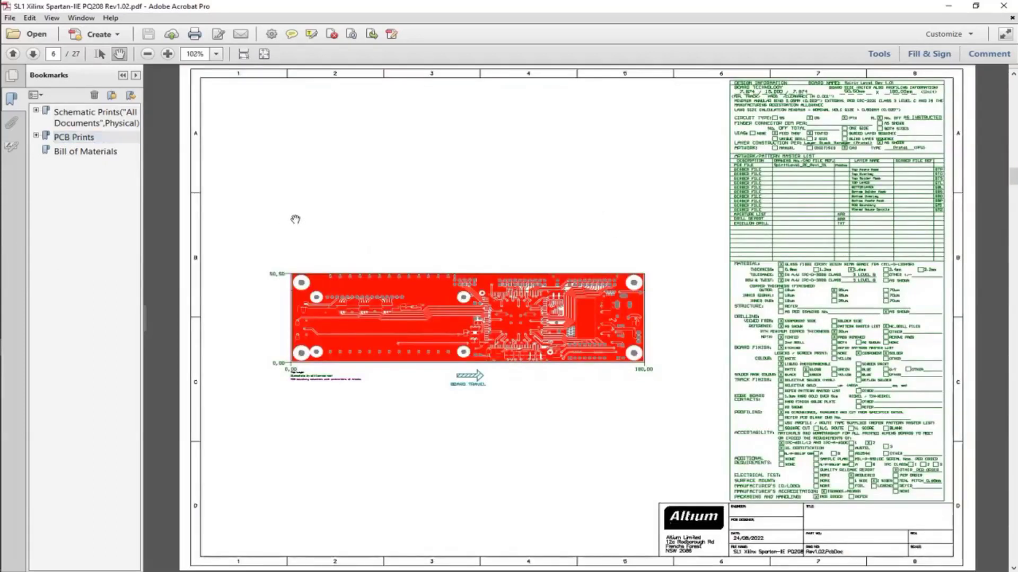
click(33, 138)
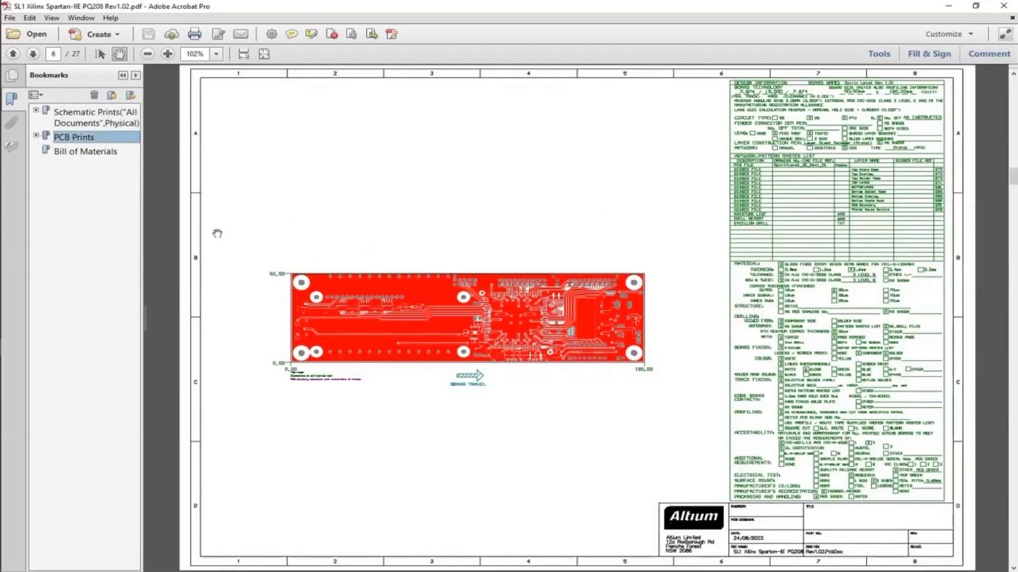
click(36, 136)
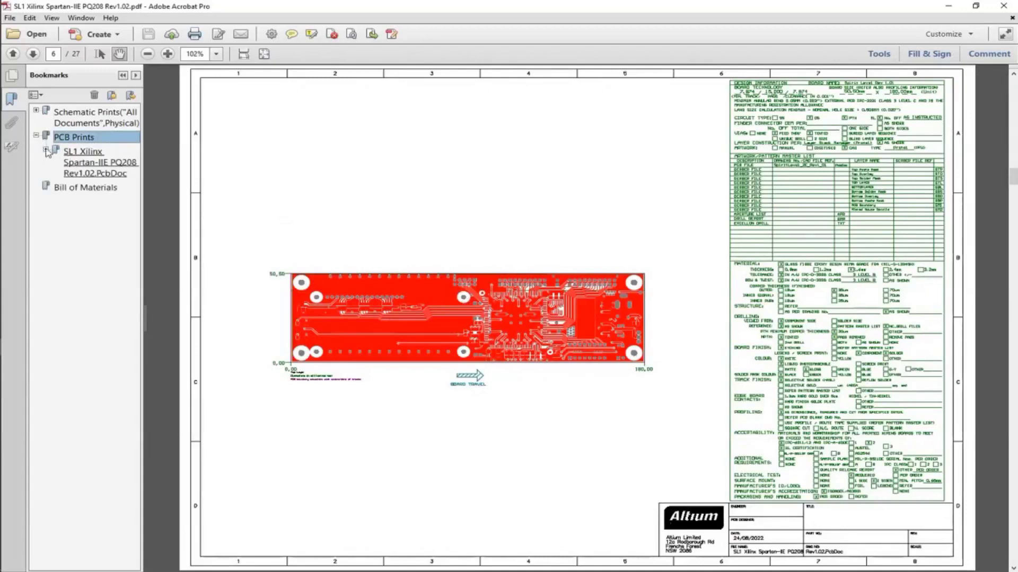
click(47, 154)
click(69, 159)
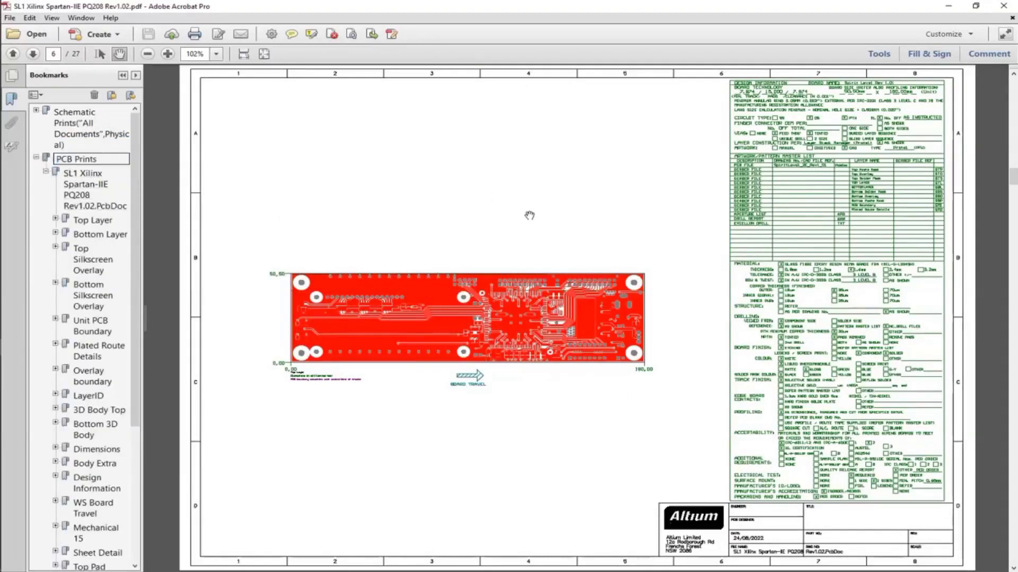
- Page through the PCB layer prints from Top Layer through the drill drawings to the last page of the PDF
scroll(695, 431, down, 1)
scroll(695, 431, down, 1)
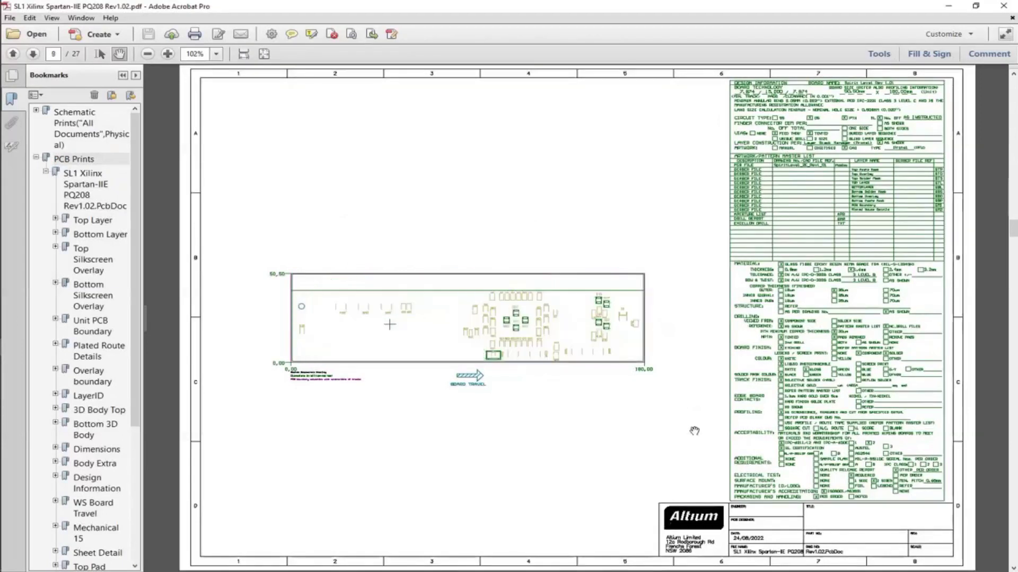
scroll(695, 430, up, 2)
scroll(694, 431, down, 1)
scroll(695, 431, up, 3)
scroll(695, 431, down, 2)
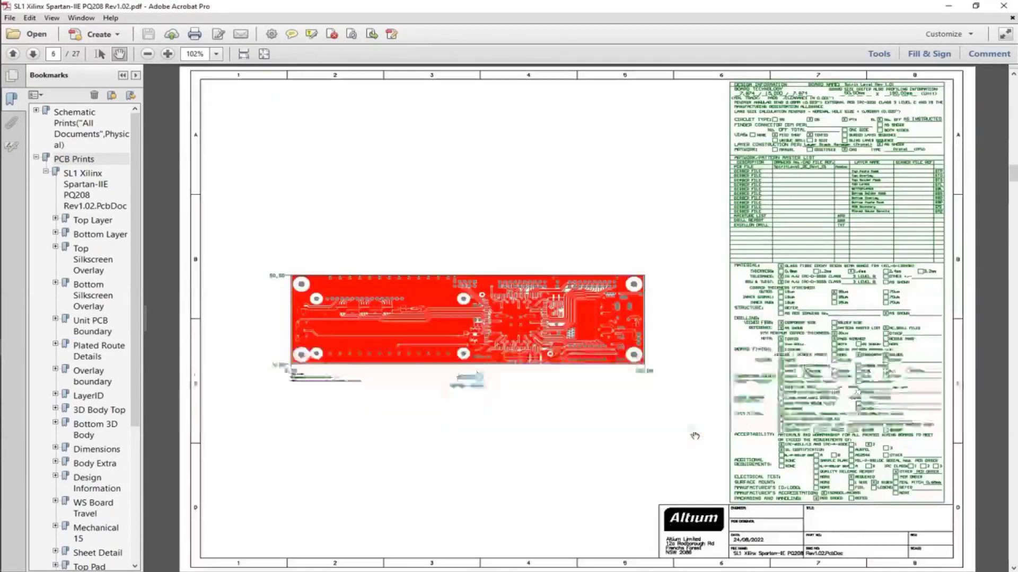
scroll(694, 431, down, 1)
scroll(689, 436, down, 1)
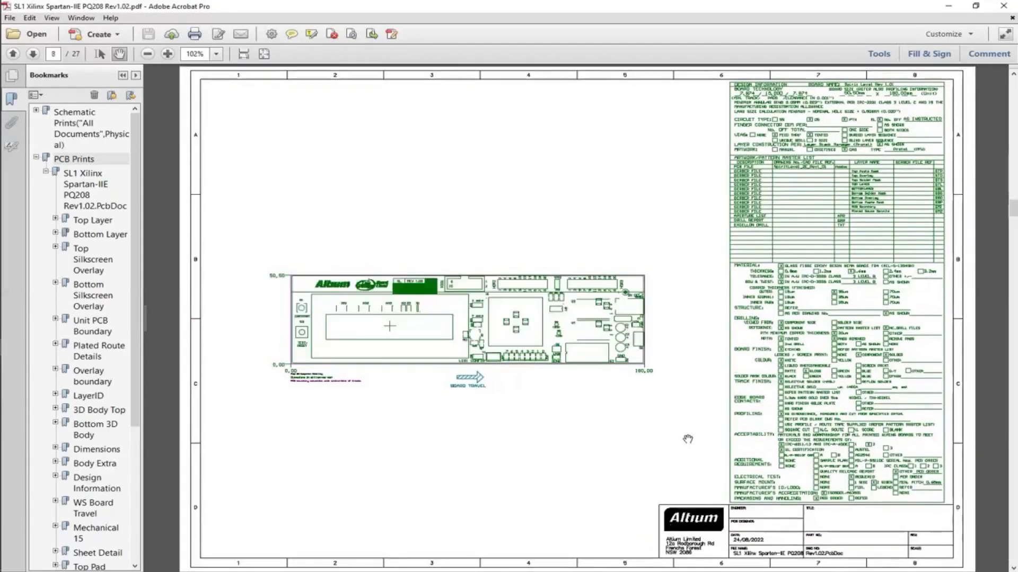
scroll(687, 439, down, 1)
scroll(686, 441, down, 2)
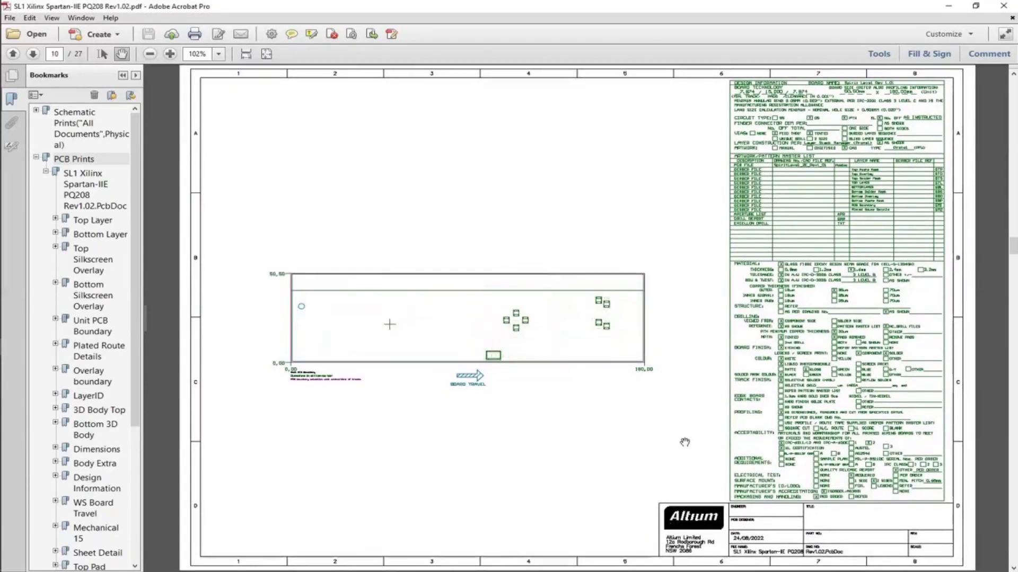
scroll(685, 442, down, 2)
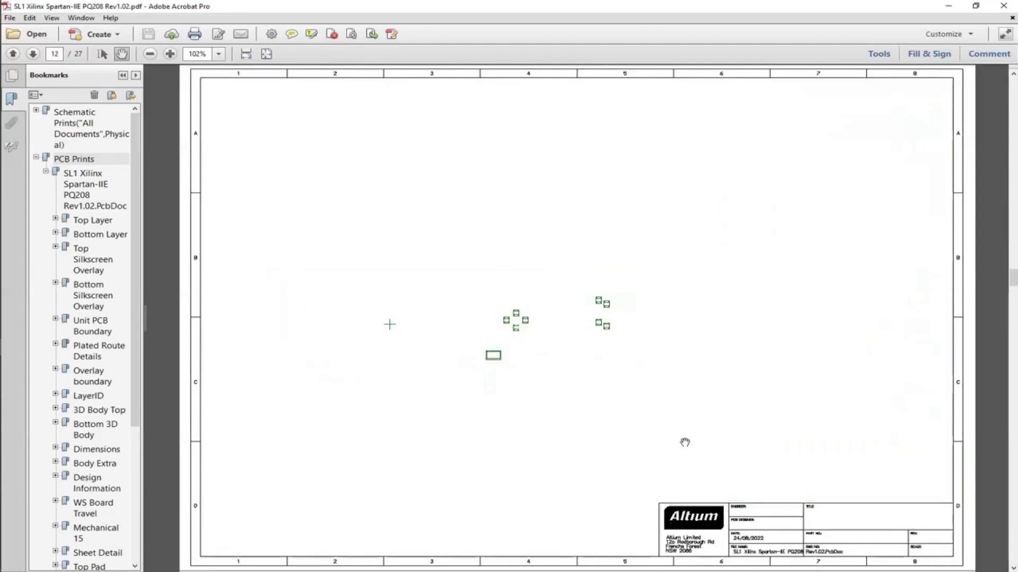
scroll(684, 444, down, 3)
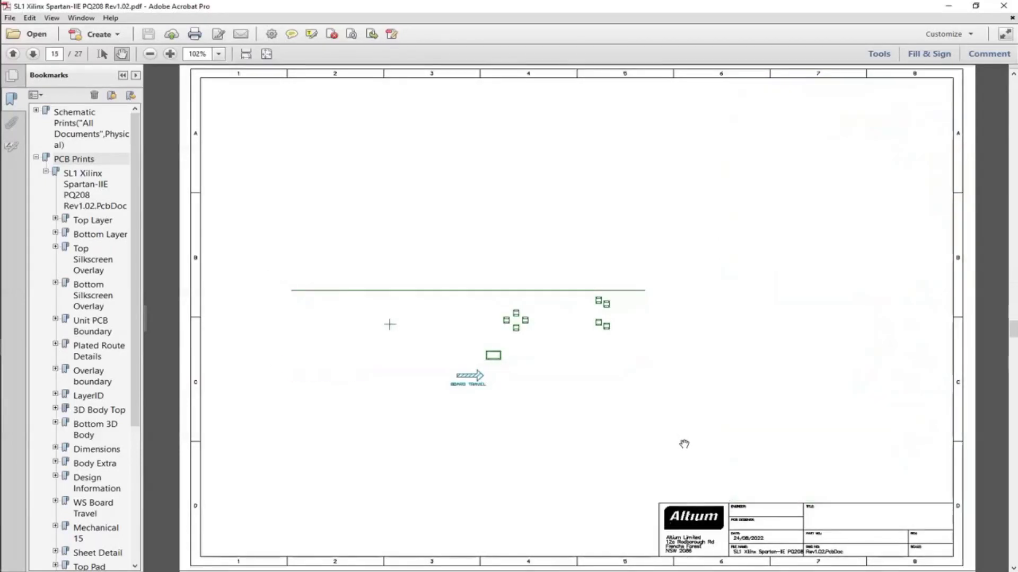
scroll(683, 444, down, 4)
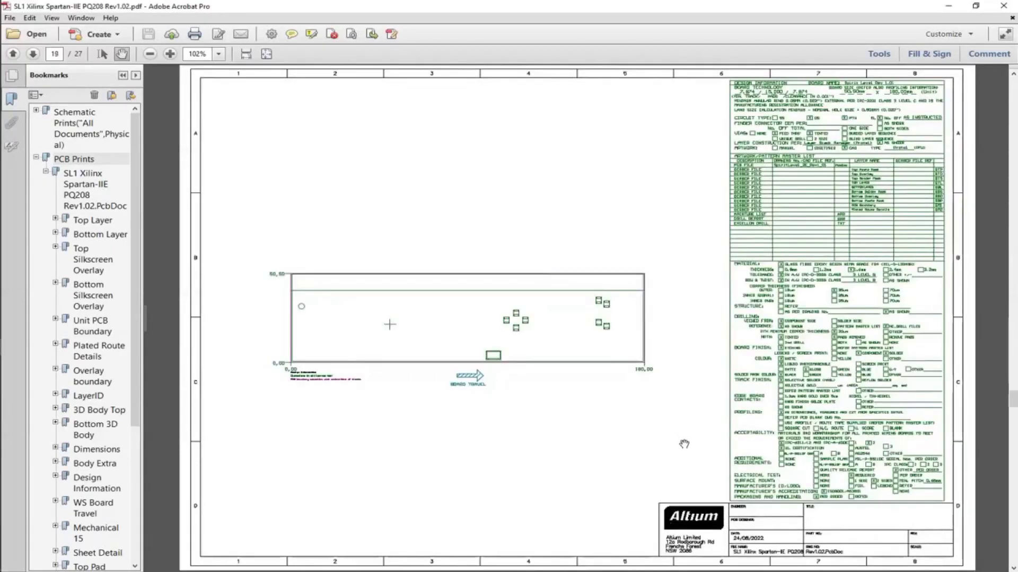
scroll(684, 444, down, 1)
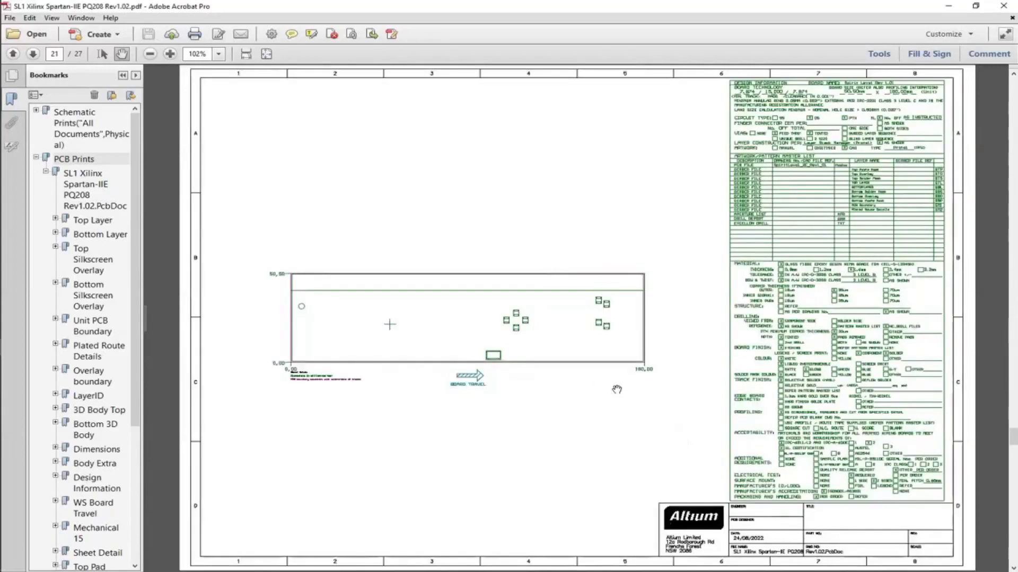
scroll(541, 405, down, 1)
scroll(542, 406, down, 2)
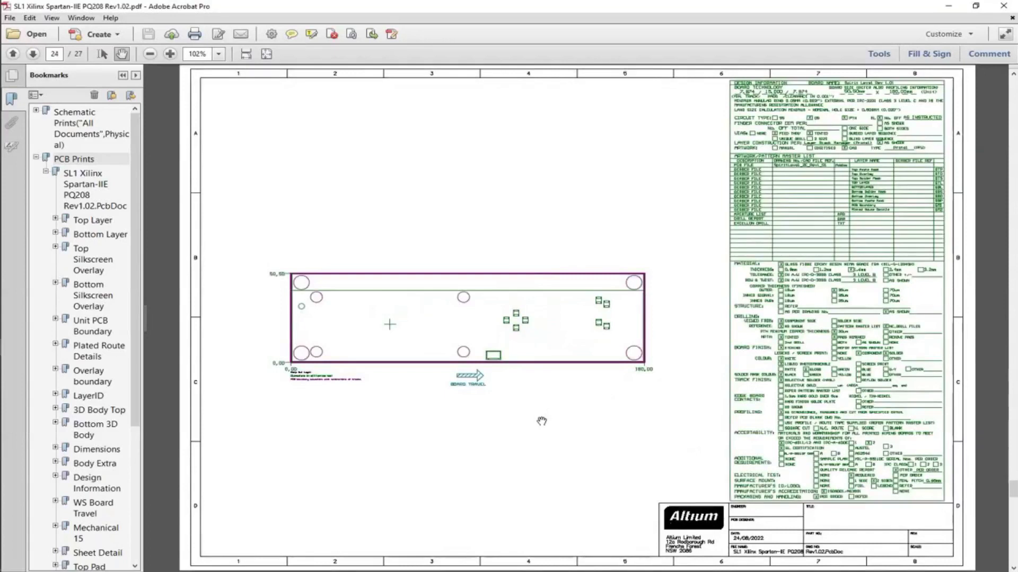
scroll(542, 422, down, 2)
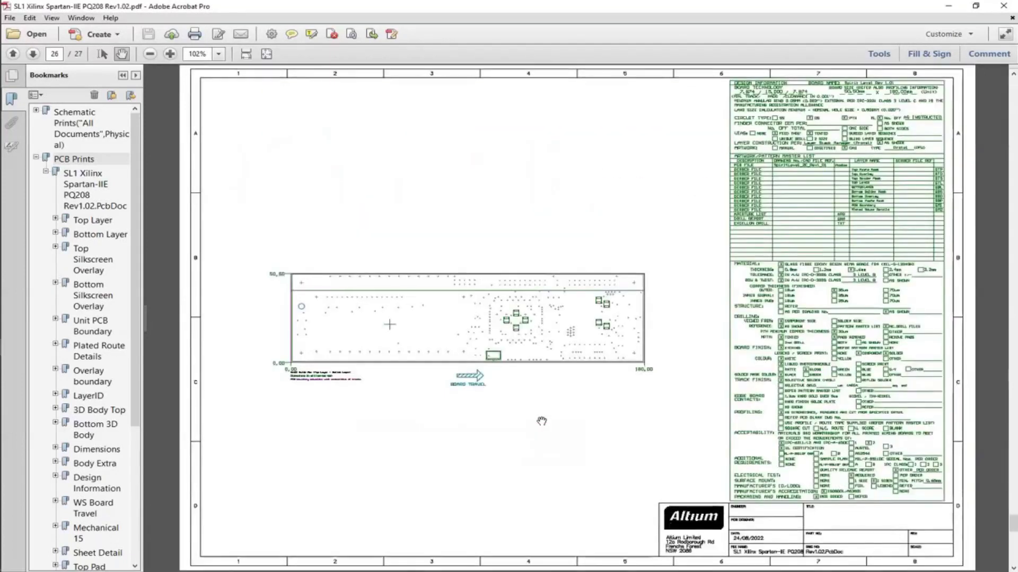
scroll(542, 422, down, 1)
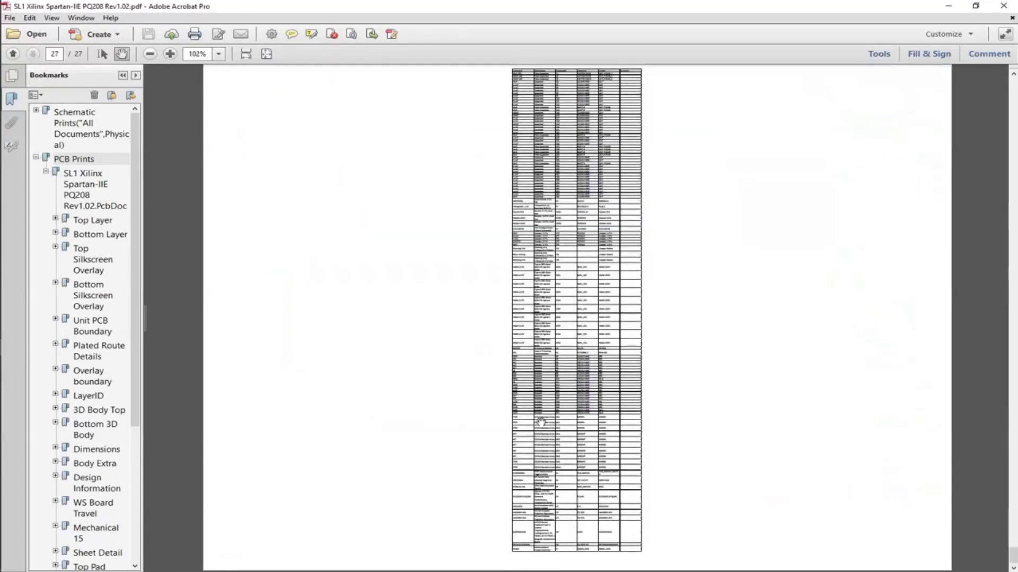
- Collapse the PCB Prints bookmarks, go to Bill of Materials and enlarge the table to 400%
click(43, 159)
click(36, 158)
click(74, 152)
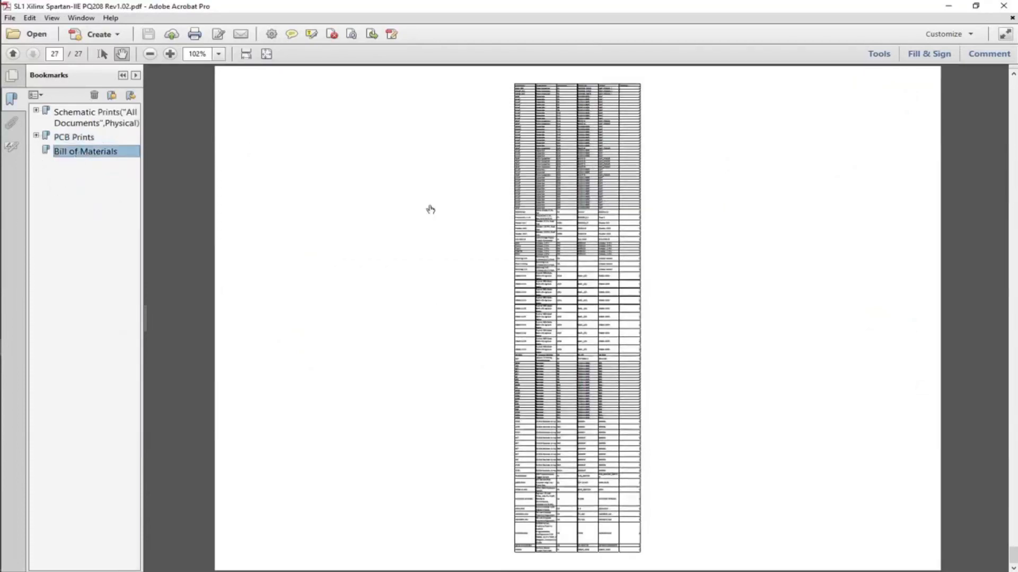
click(242, 54)
ctrl+scroll(606, 316, up, 3)
ctrl+scroll(606, 316, up, 5)
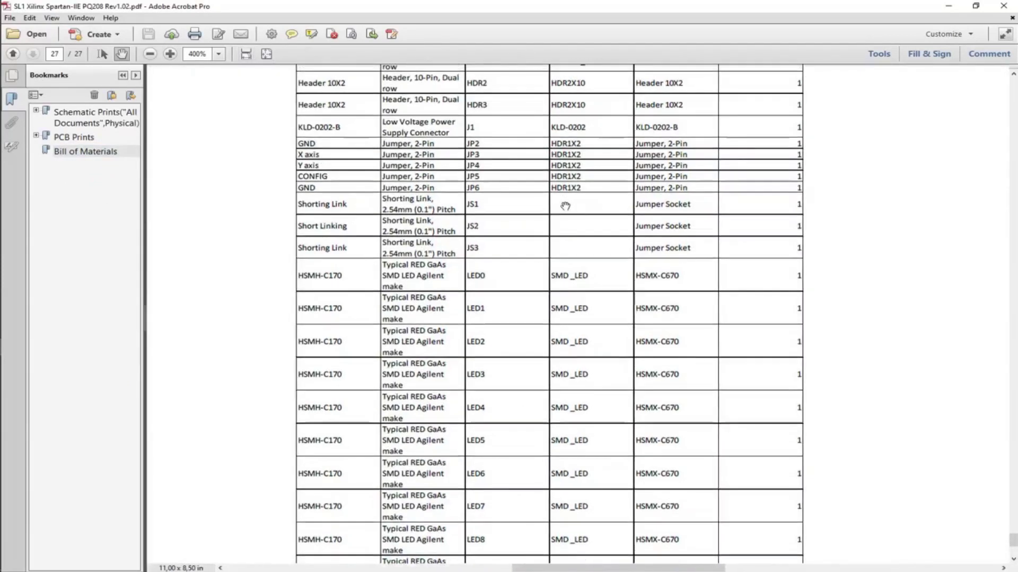
- Check the bill of materials designators around JS3 and LED0 for an LCD1 entry
key(ctrl)
key(ctrl)
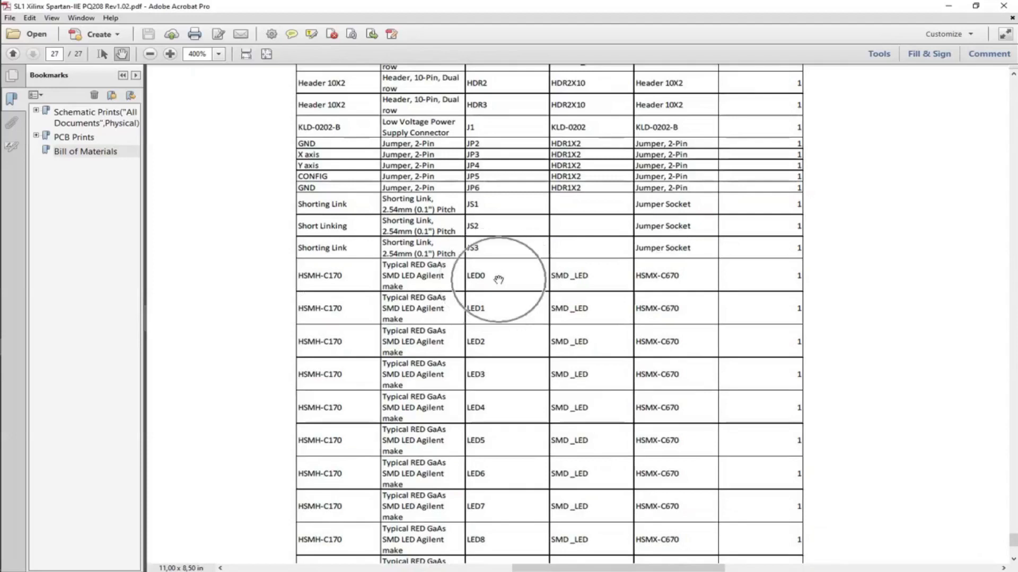
drag(499, 279, 530, 301)
key(ctrl)
key(ctrl)
key(ctrl)
key(ctrl)
key(ctrl)
key(ctrl)
key(ctrl)
key(ctrl)
key(ctrl)
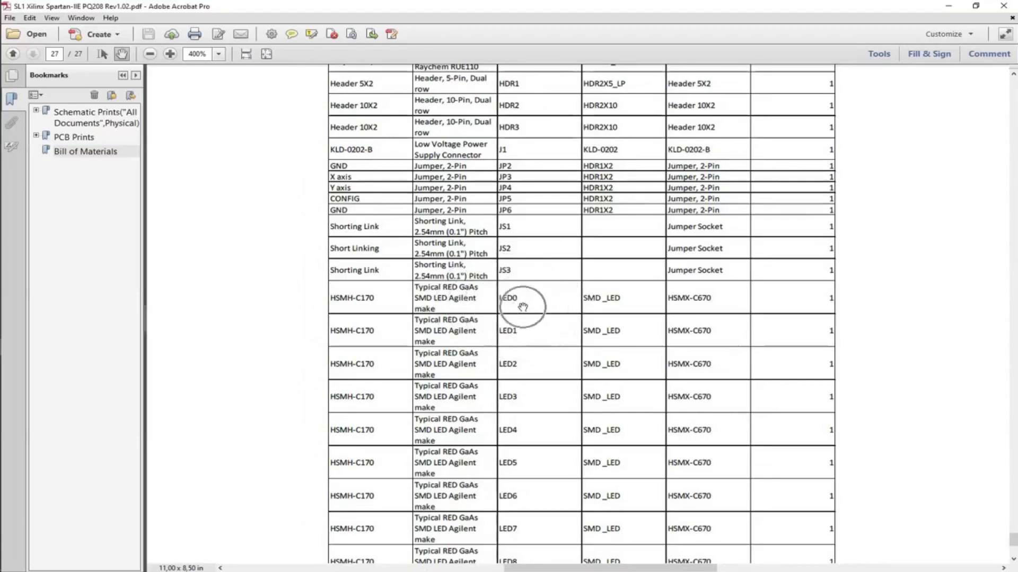
drag(574, 296, 581, 308)
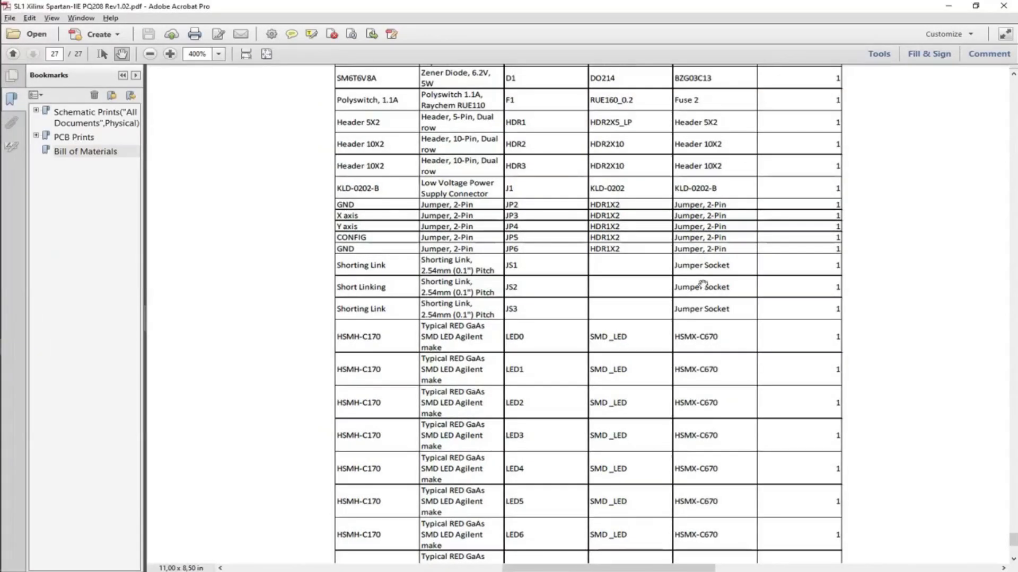
- Return to Altium Designer, save the project and make [No Variations] the active variant
key(alt+Tab)
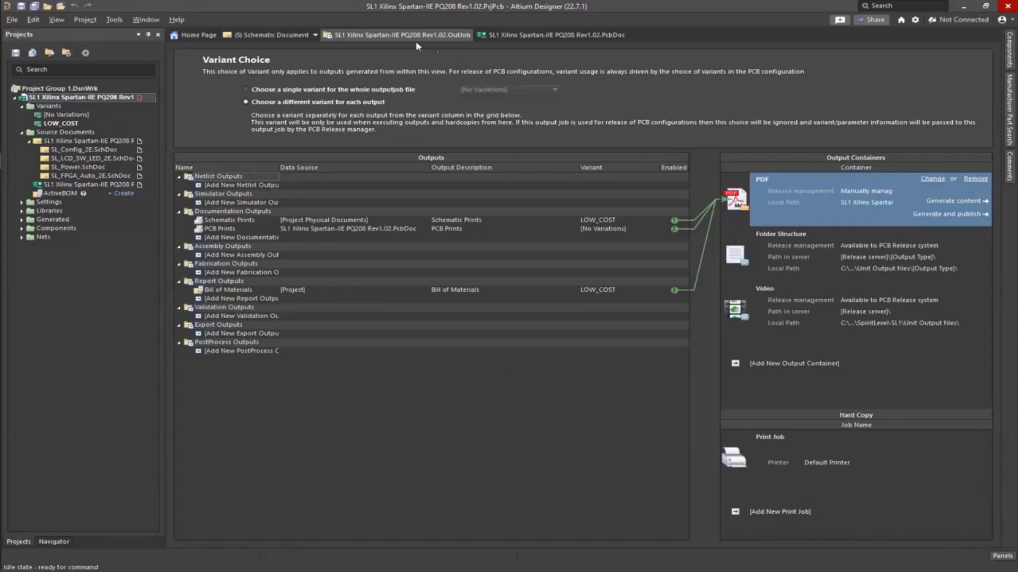
click(34, 8)
click(60, 125)
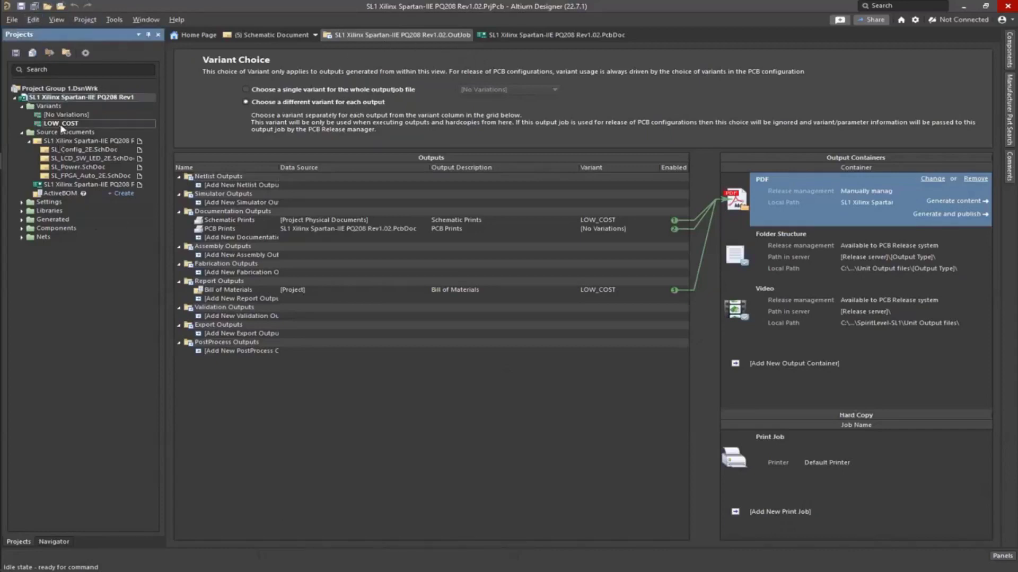
click(68, 116)
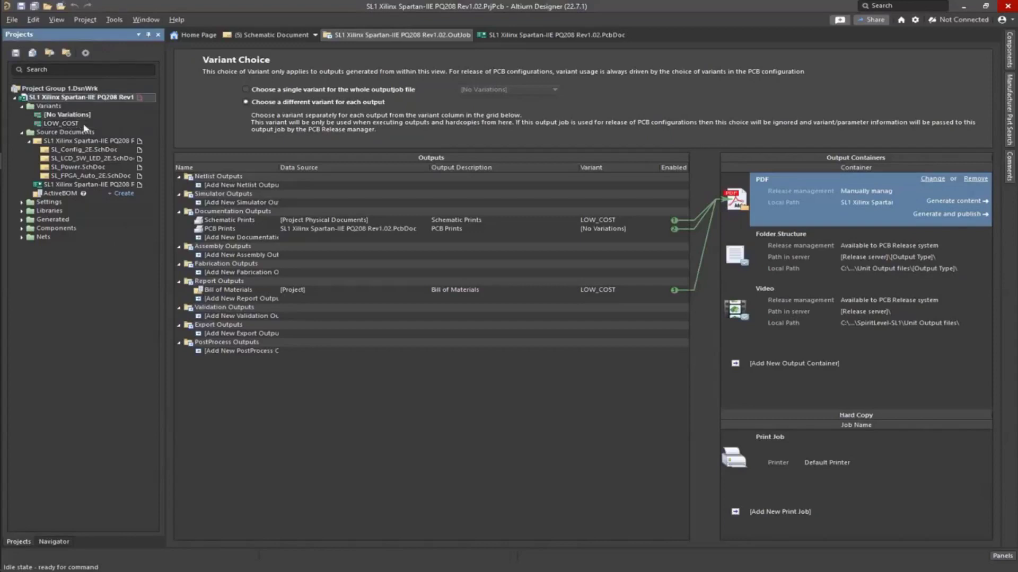
- Open the SL1 Xilinx Spartan-IIE PQ208 Rev1.02 PCB document and examine the board layout between the drill table and layer stack table
click(534, 35)
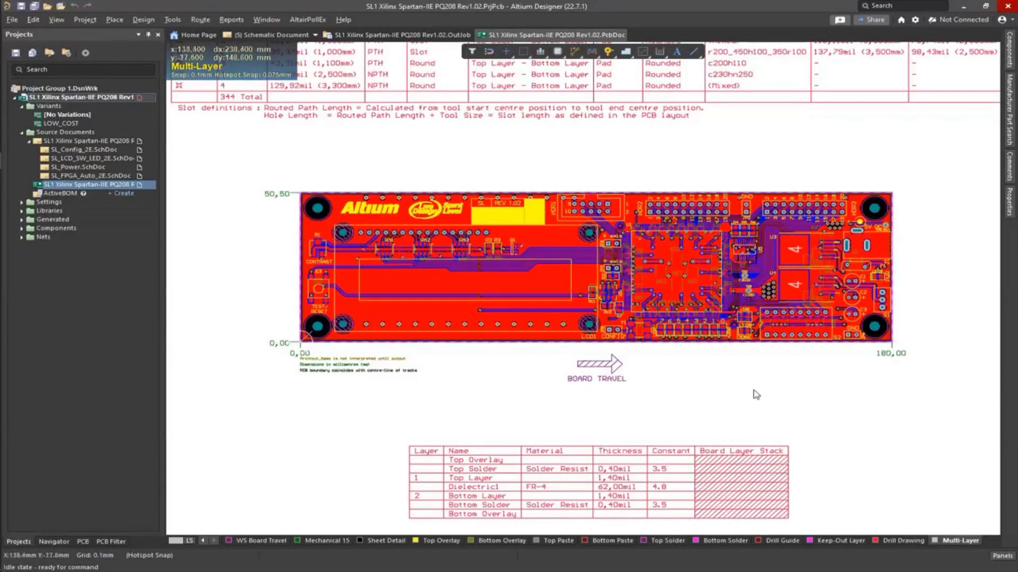
right_drag(717, 290, 704, 333)
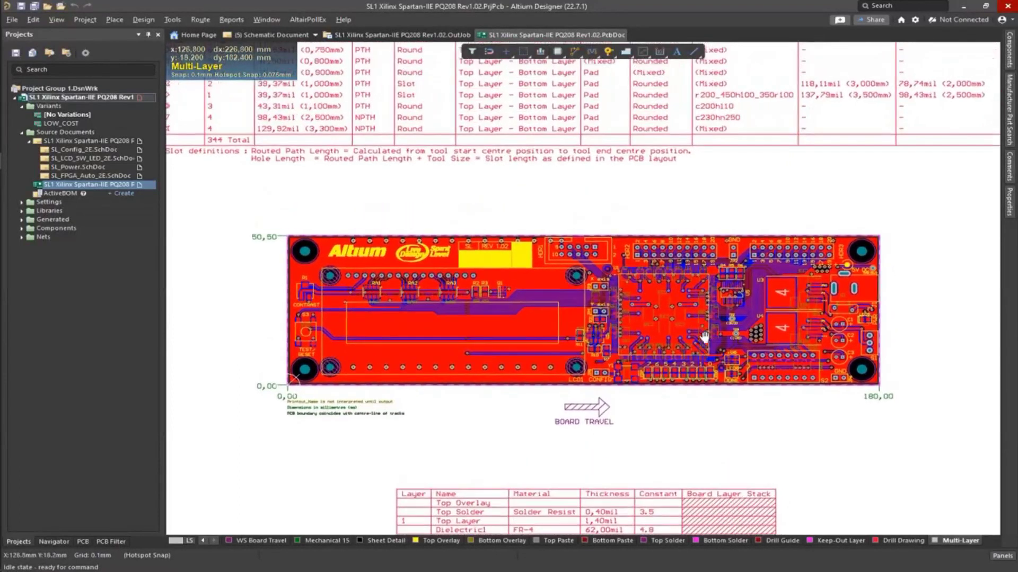
ctrl+scroll(704, 333, up, 2)
ctrl+scroll(704, 335, down, 3)
ctrl+scroll(724, 312, up, 2)
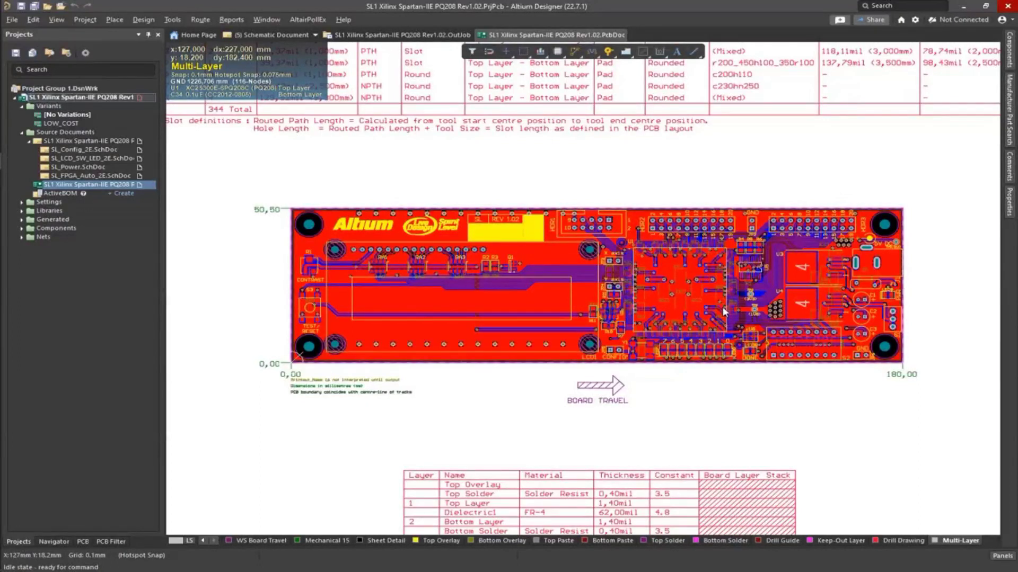
right_drag(717, 284, 697, 298)
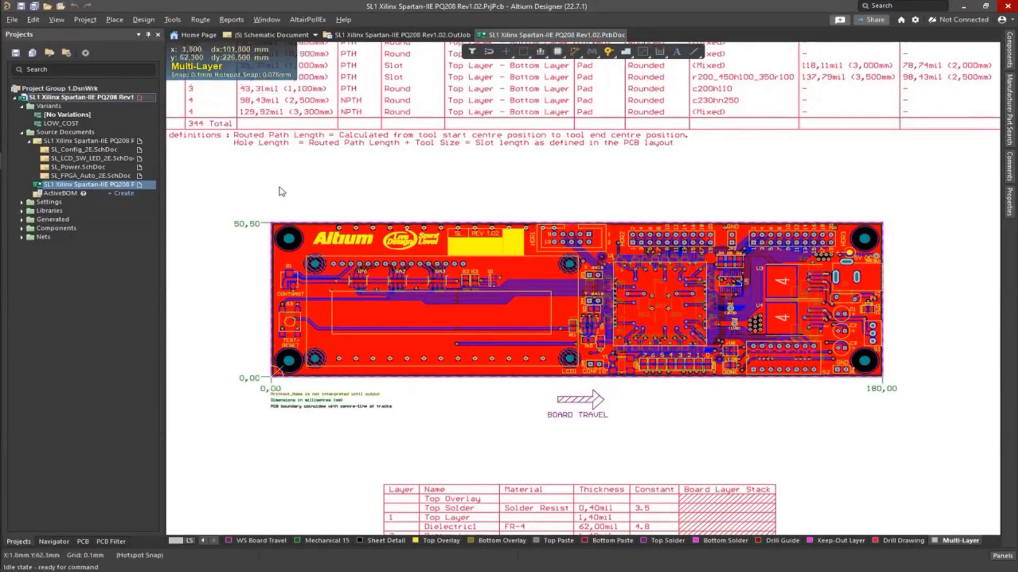
right_drag(407, 241, 429, 201)
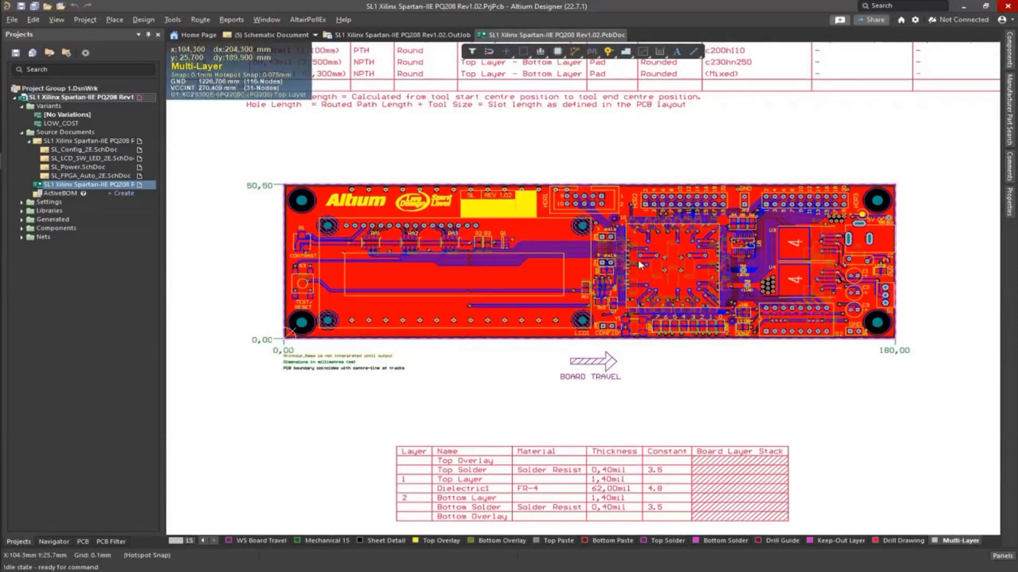
right_drag(640, 265, 627, 279)
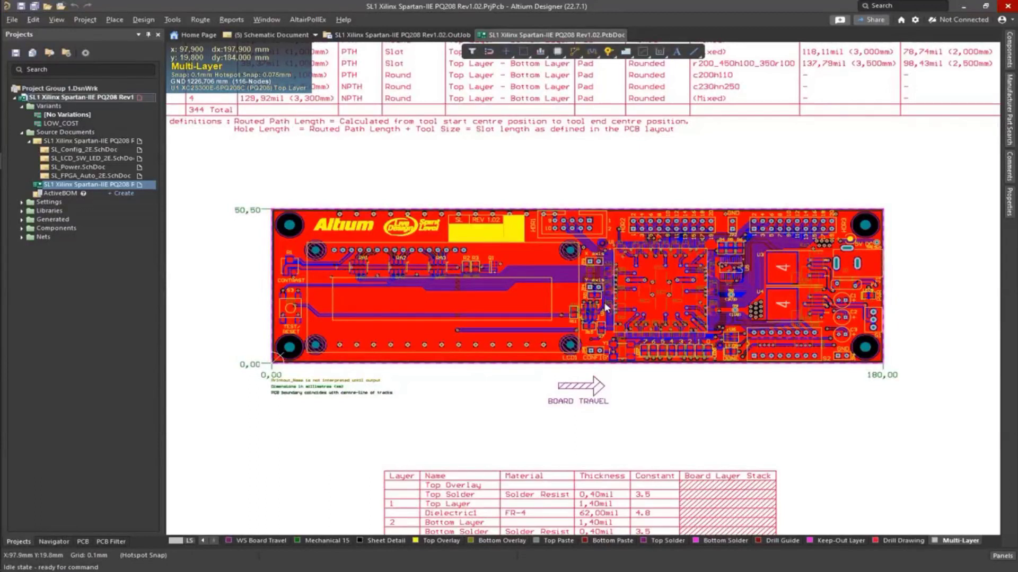
mouse_move(2, 300)
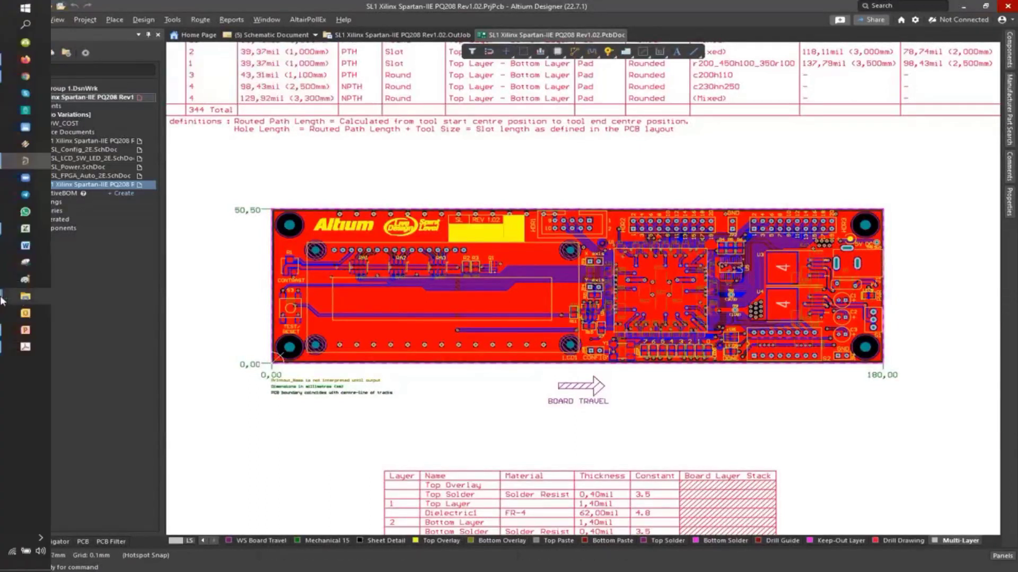